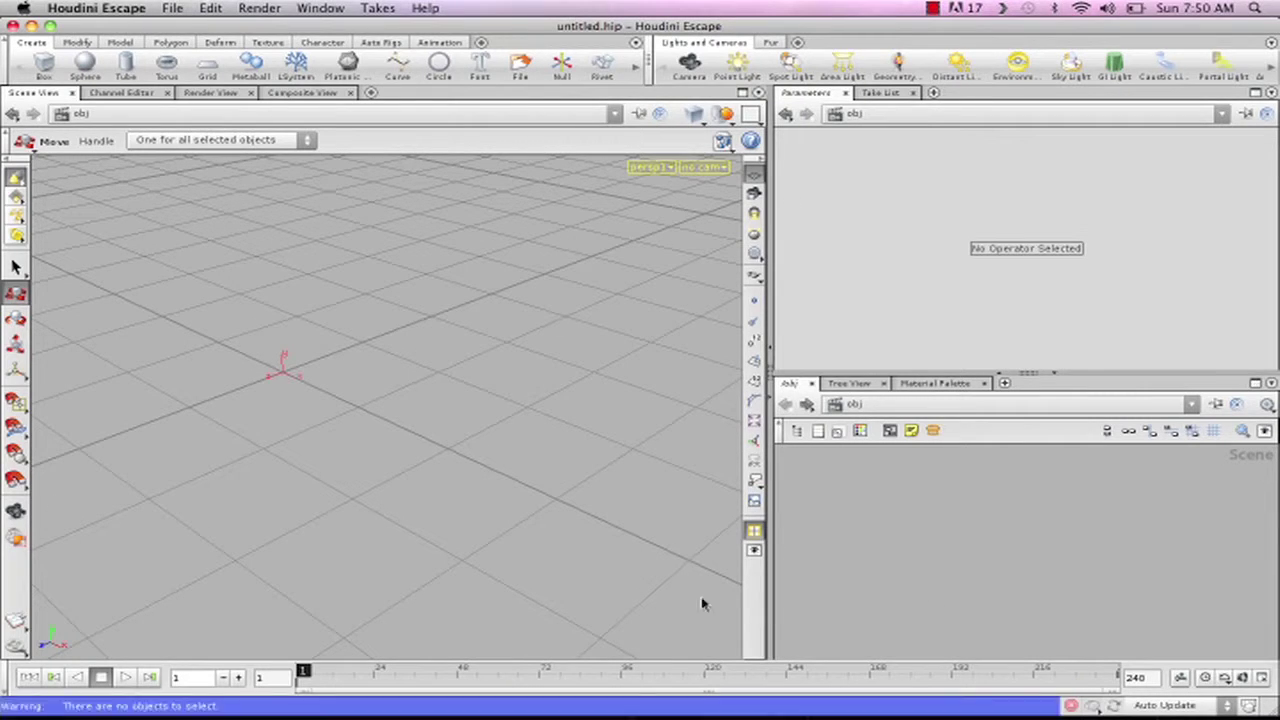
Step: Set the tool options so that new tools create in context
click(723, 142)
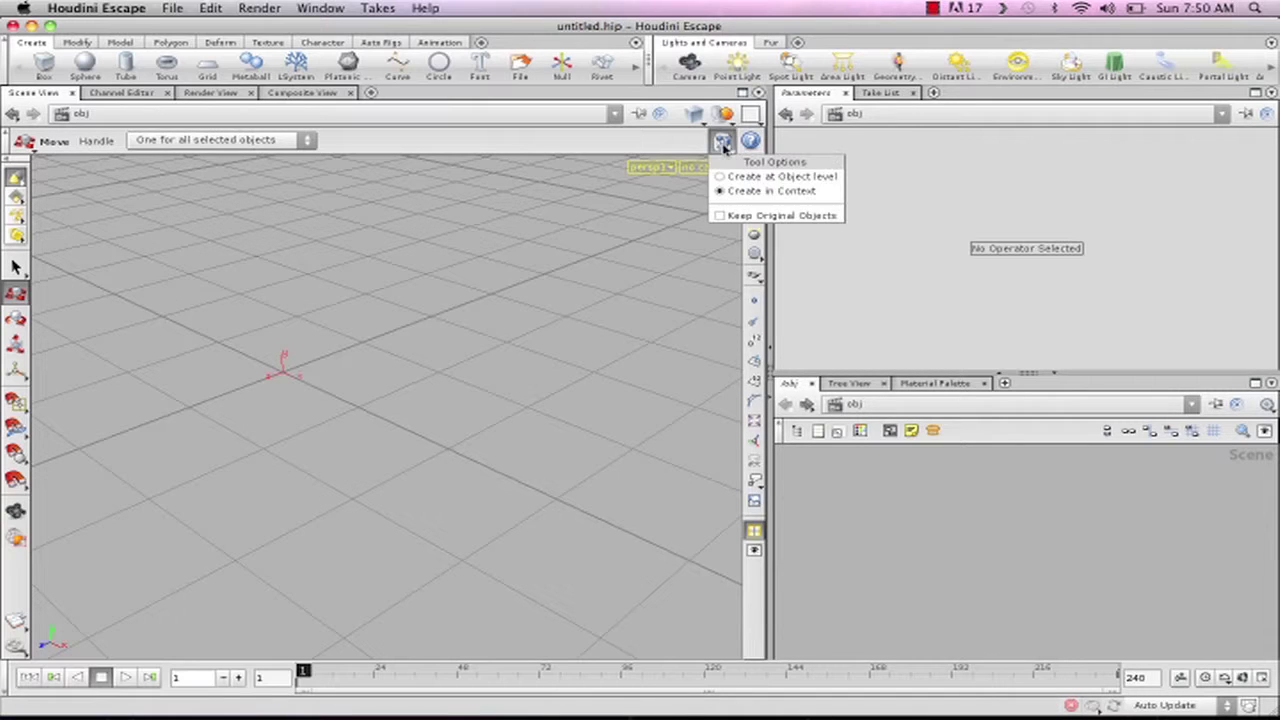
click(795, 192)
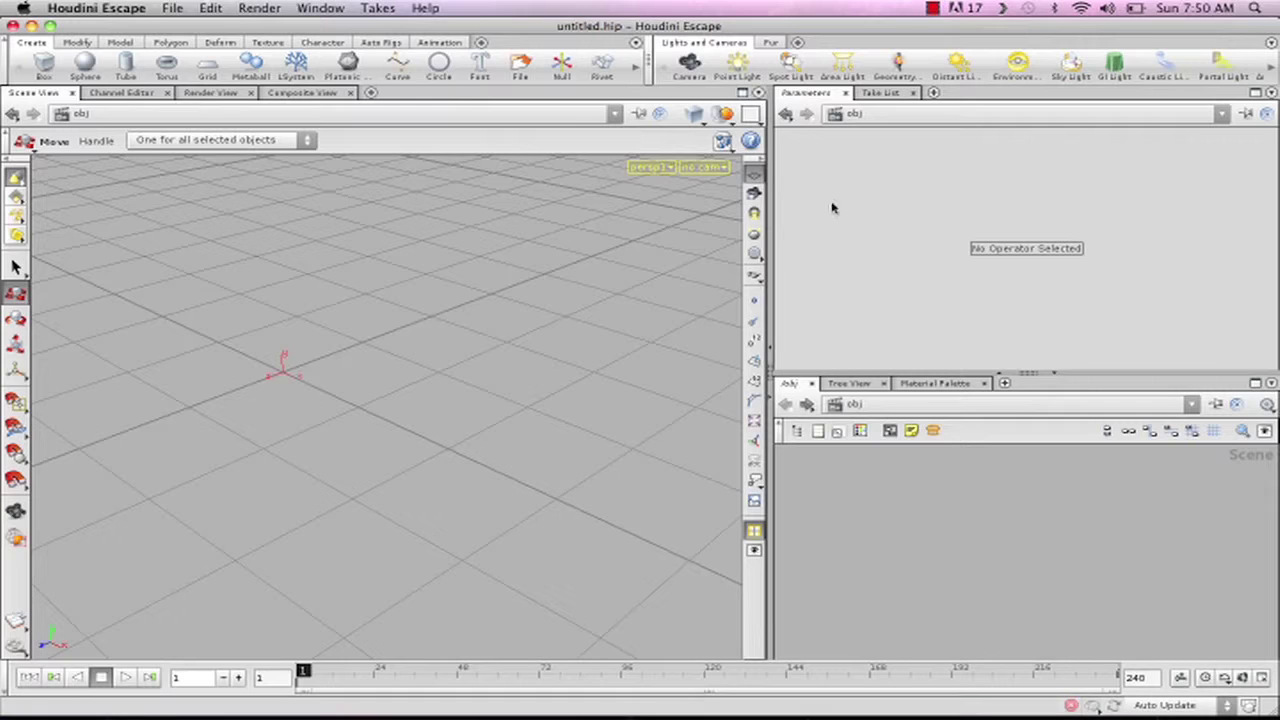
Step: Hide the construction grid and turn off the origin gnomon in the scene view
click(754, 178)
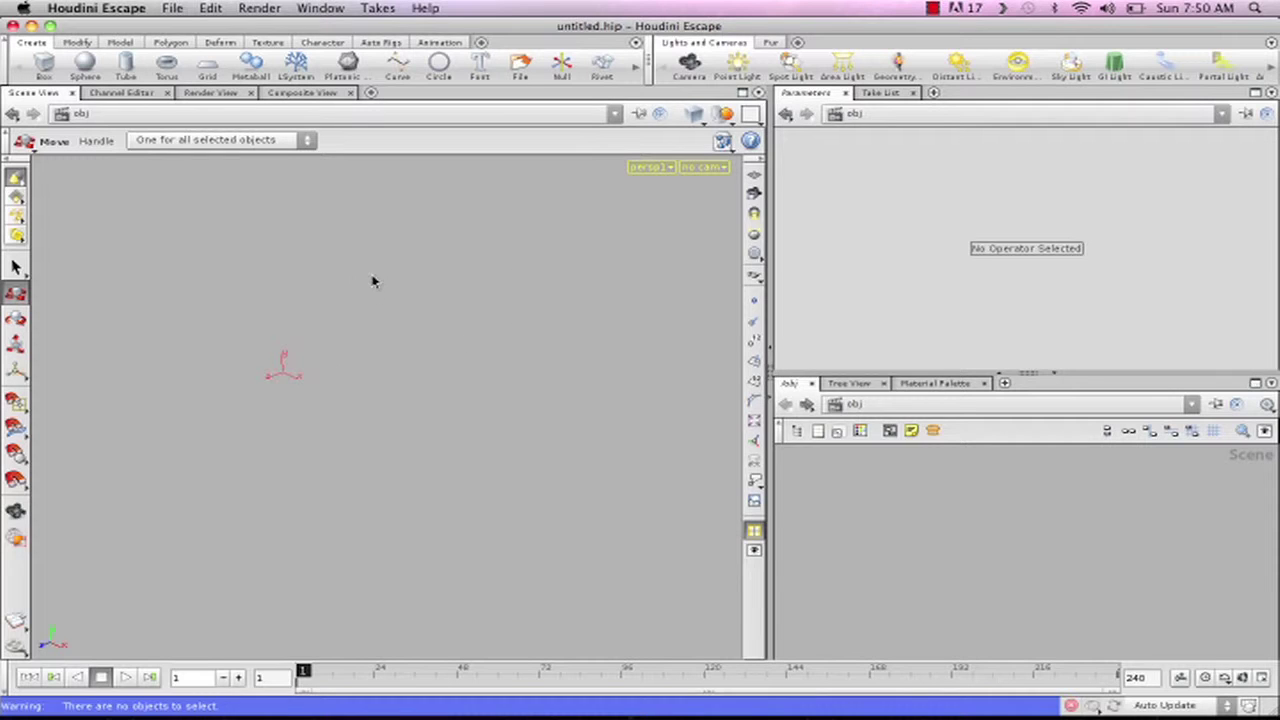
key(d)
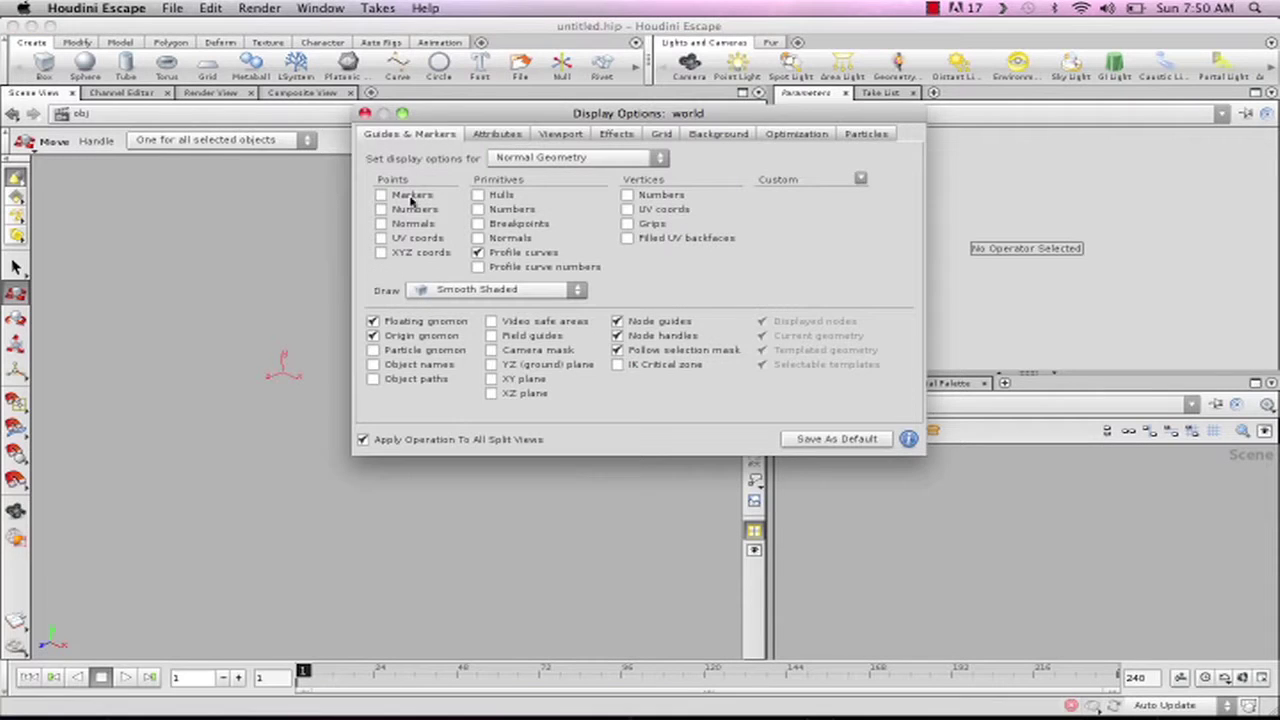
click(372, 336)
click(365, 113)
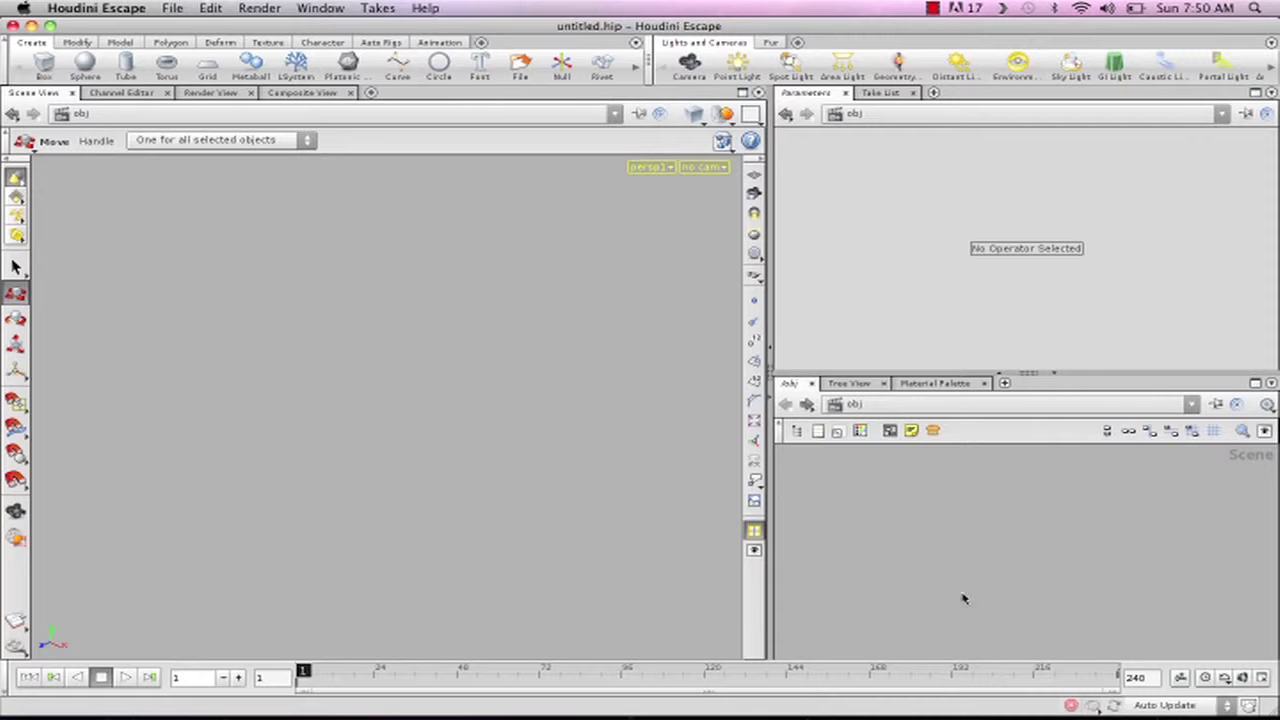
Step: Create a Geometry object at object level and delete the default file node inside it
key(Tab)
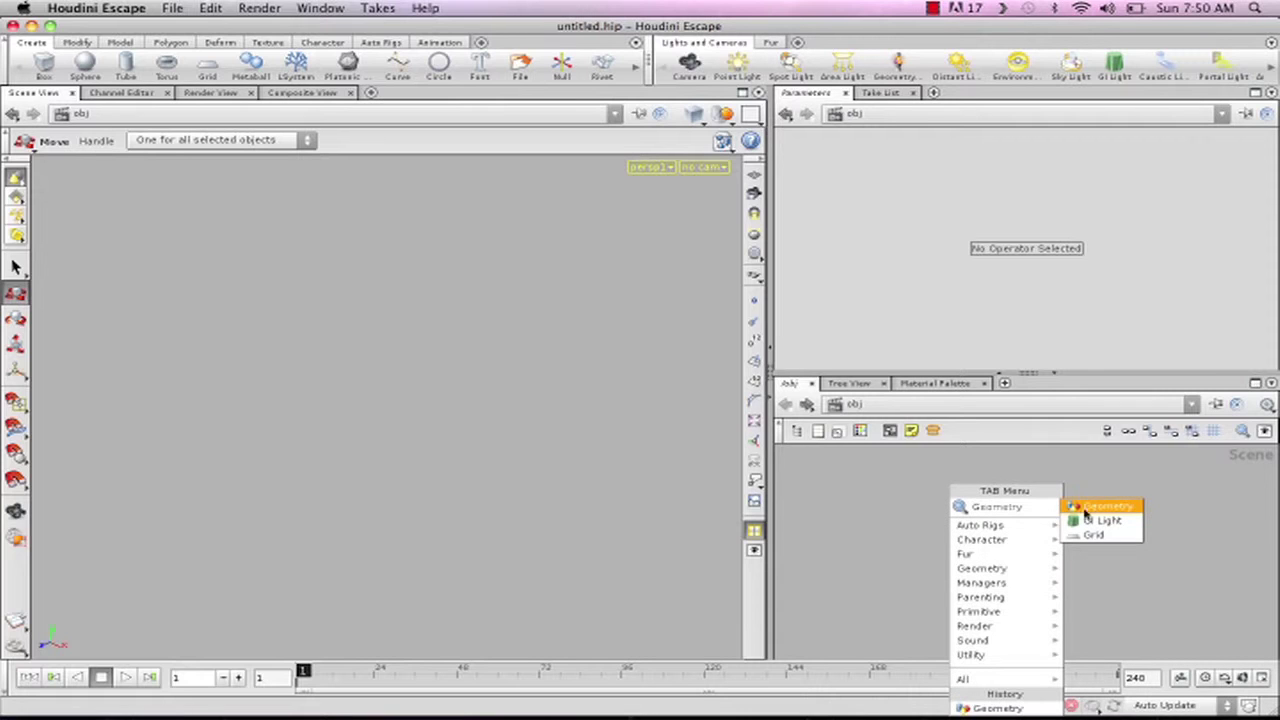
key(Escape)
click(982, 454)
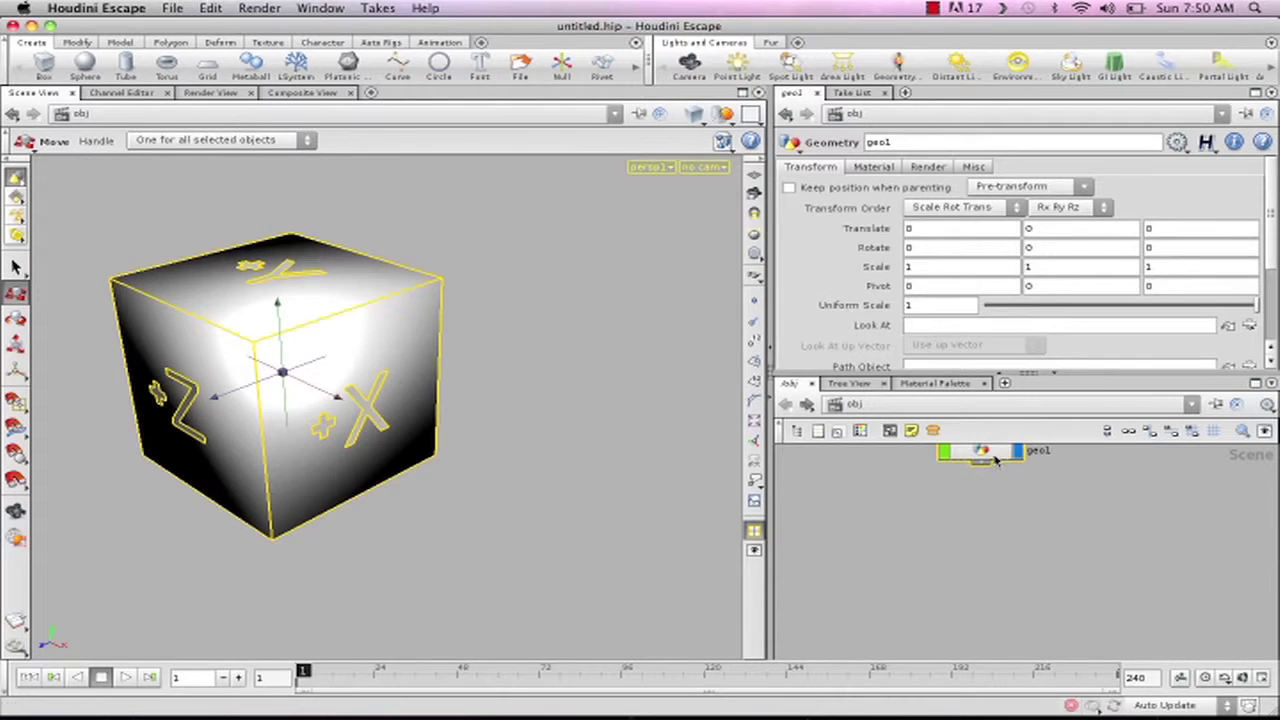
double_click(995, 458)
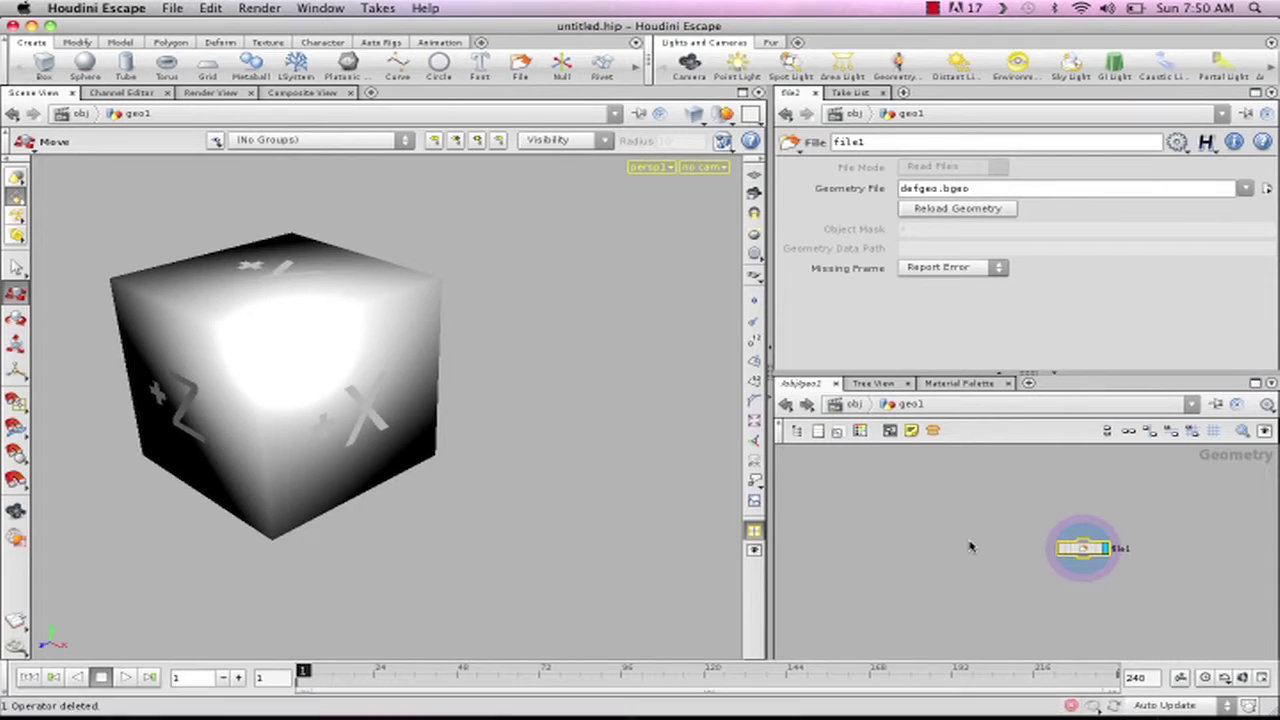
key(Delete)
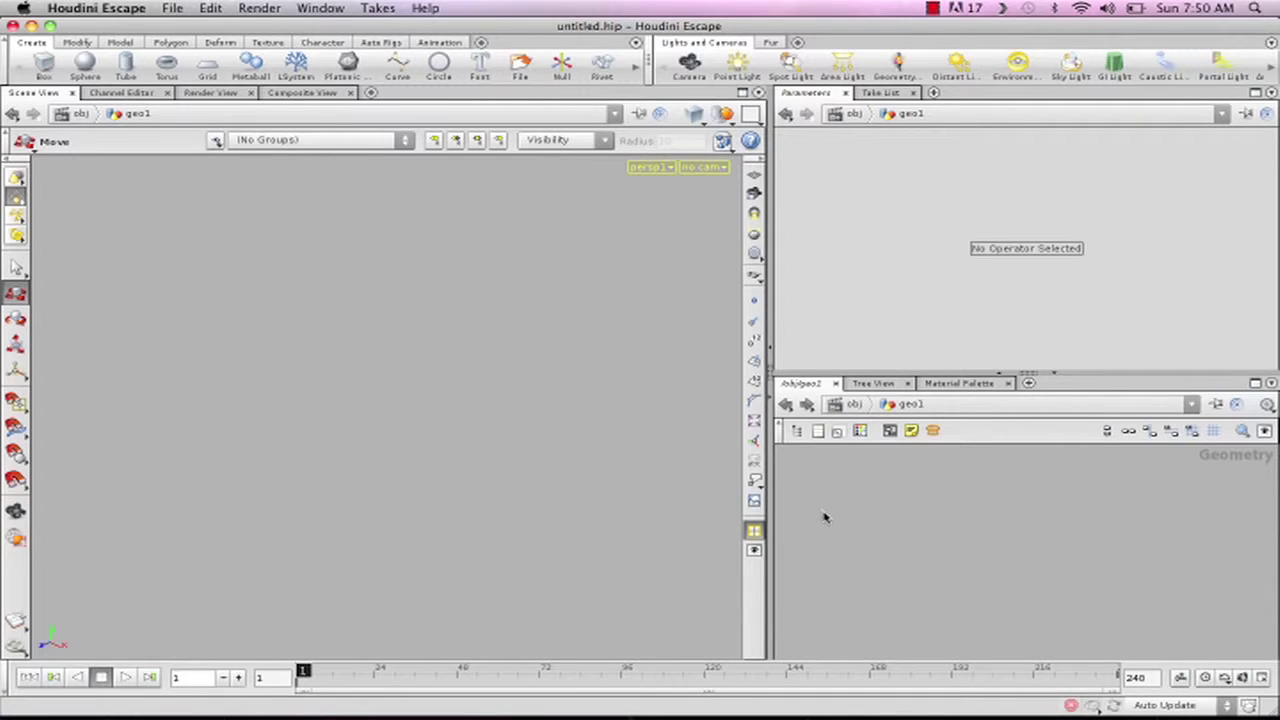
Step: Add a Line node inside the geo1 network
key(Tab)
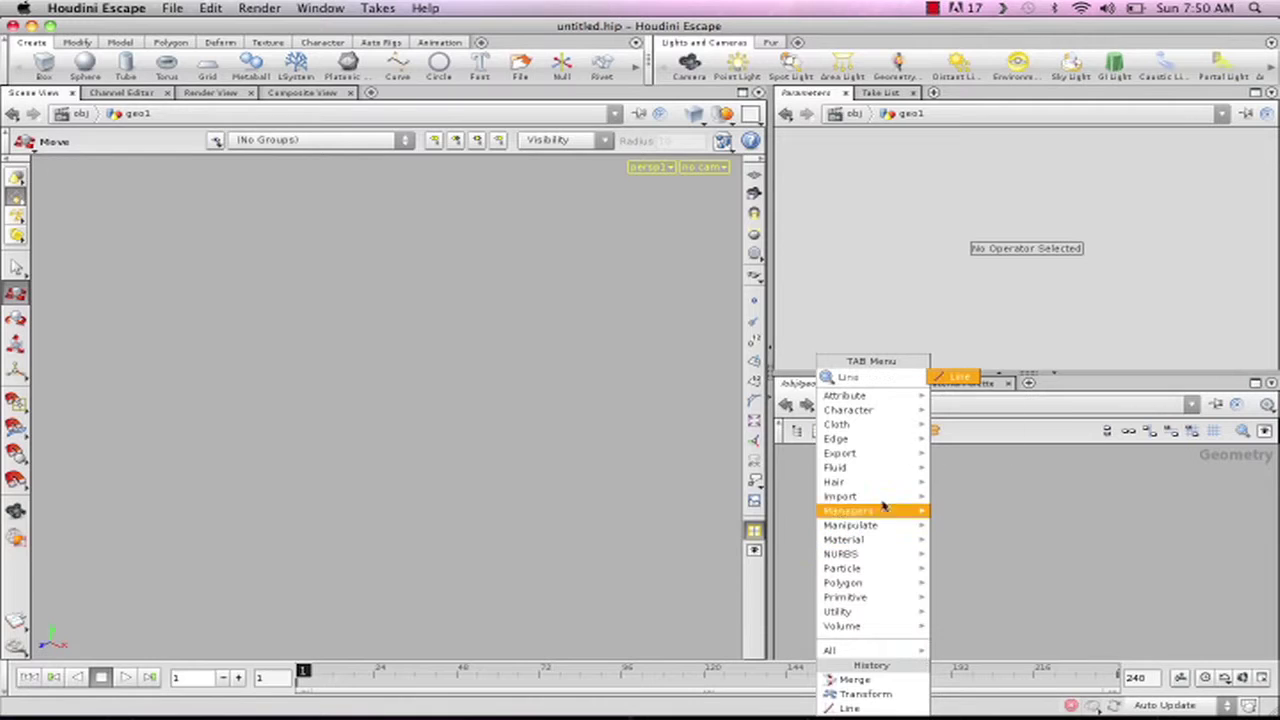
click(955, 377)
click(1008, 522)
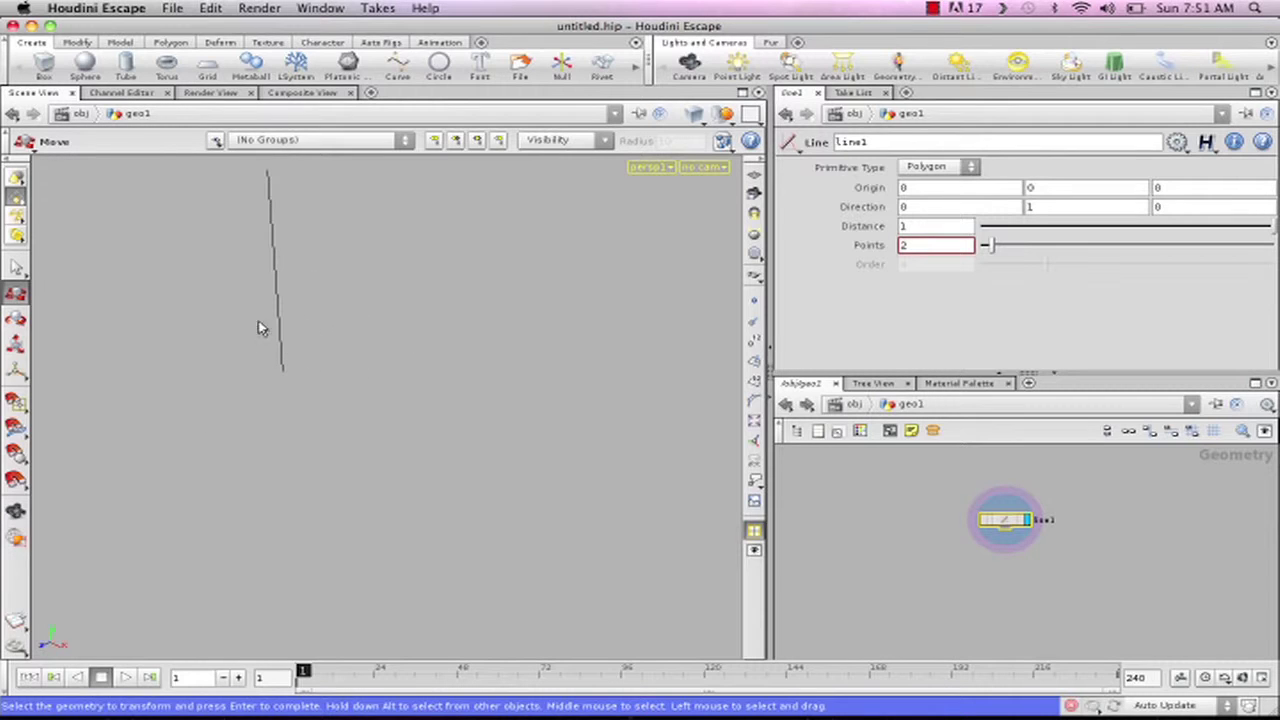
key(Return)
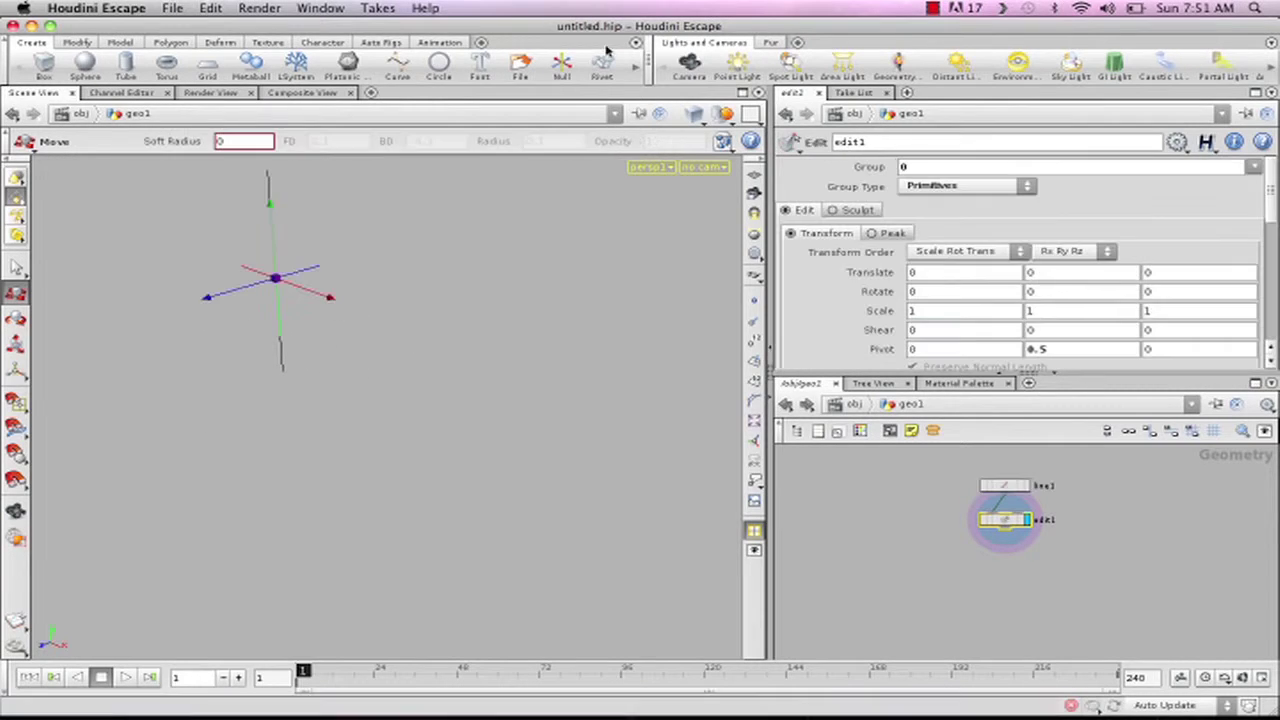
click(1049, 520)
key(Delete)
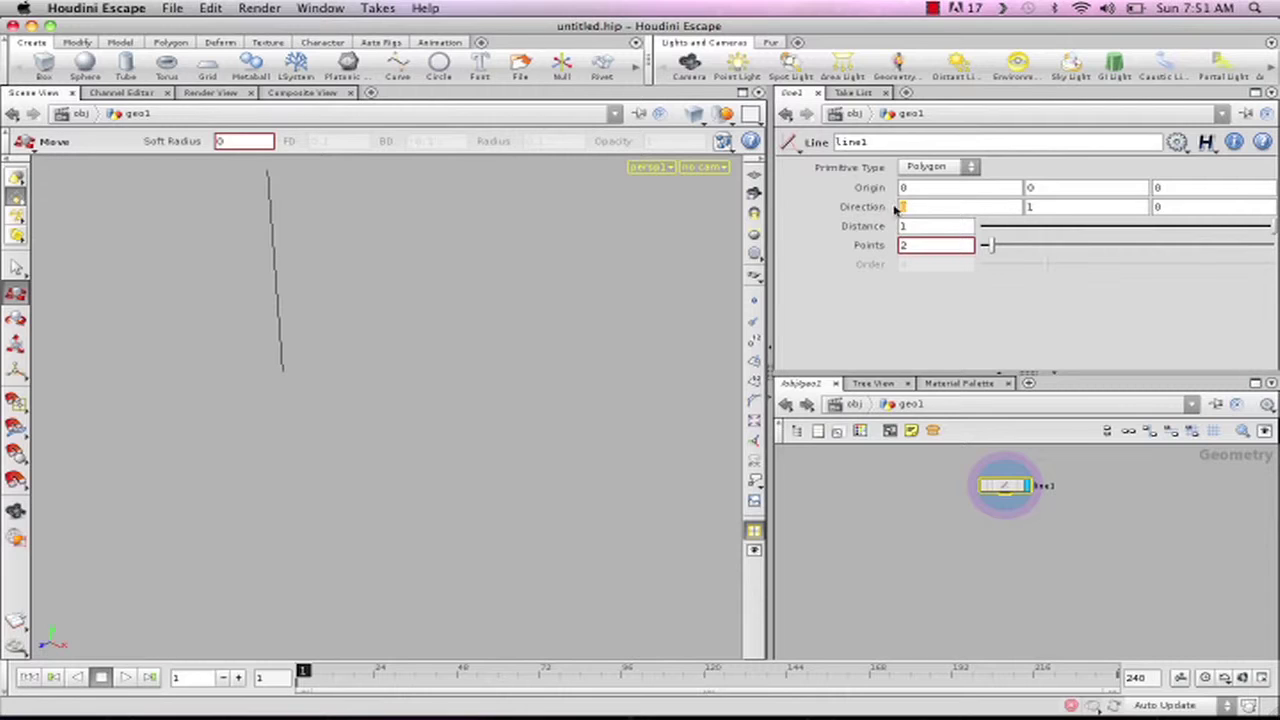
Step: Set the line's direction to 1, 0, 0 so that it runs along the X axis
click(960, 206)
text(1)
key(Tab)
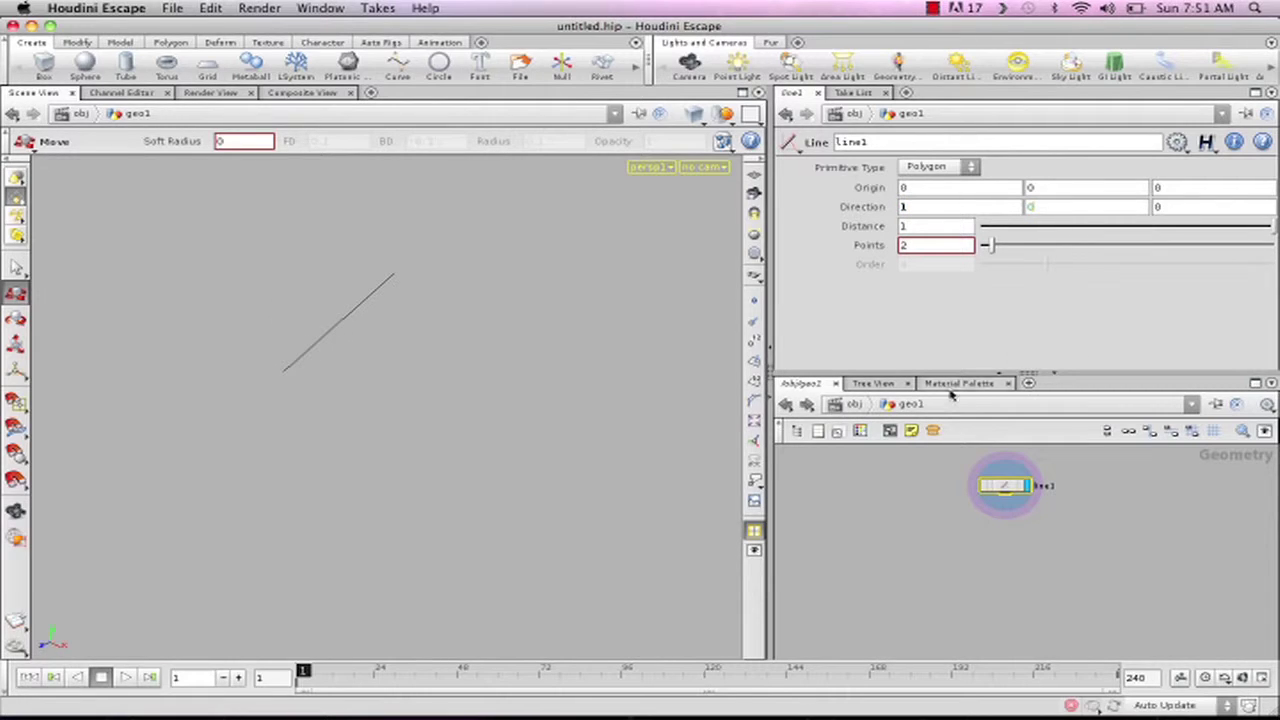
text(-1)
key(Tab)
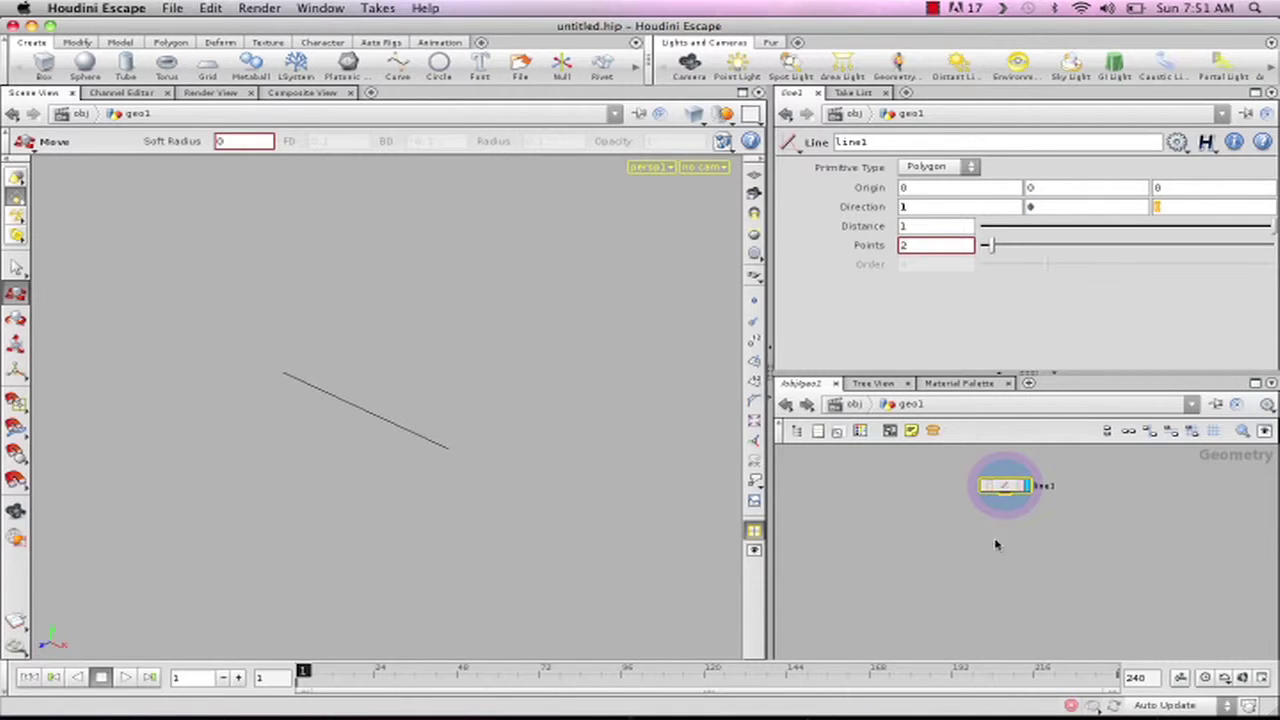
Step: Rename the line node to line_h
double_click(1045, 487)
double_click(1075, 490)
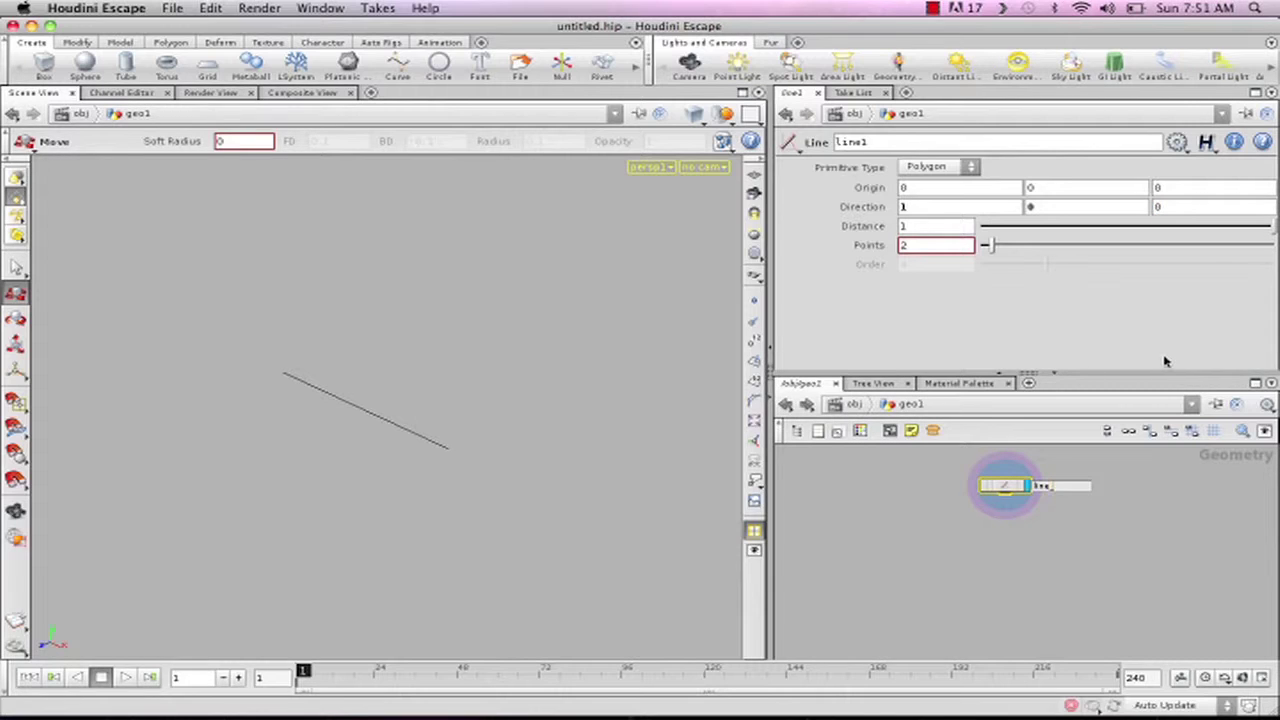
key(Return)
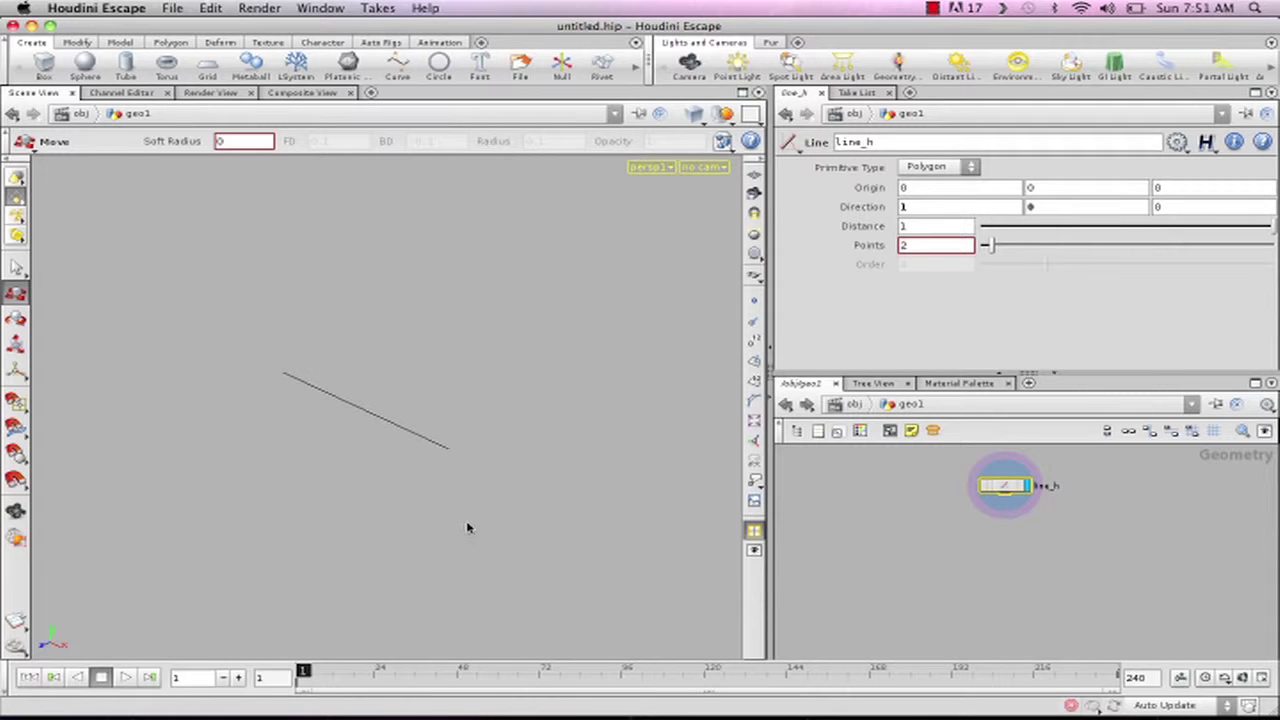
Step: Duplicate the line_h node, placing the copy beside the original, and rename the copy line_v
drag(1008, 488, 1115, 488)
key(super+c)
key(super+v)
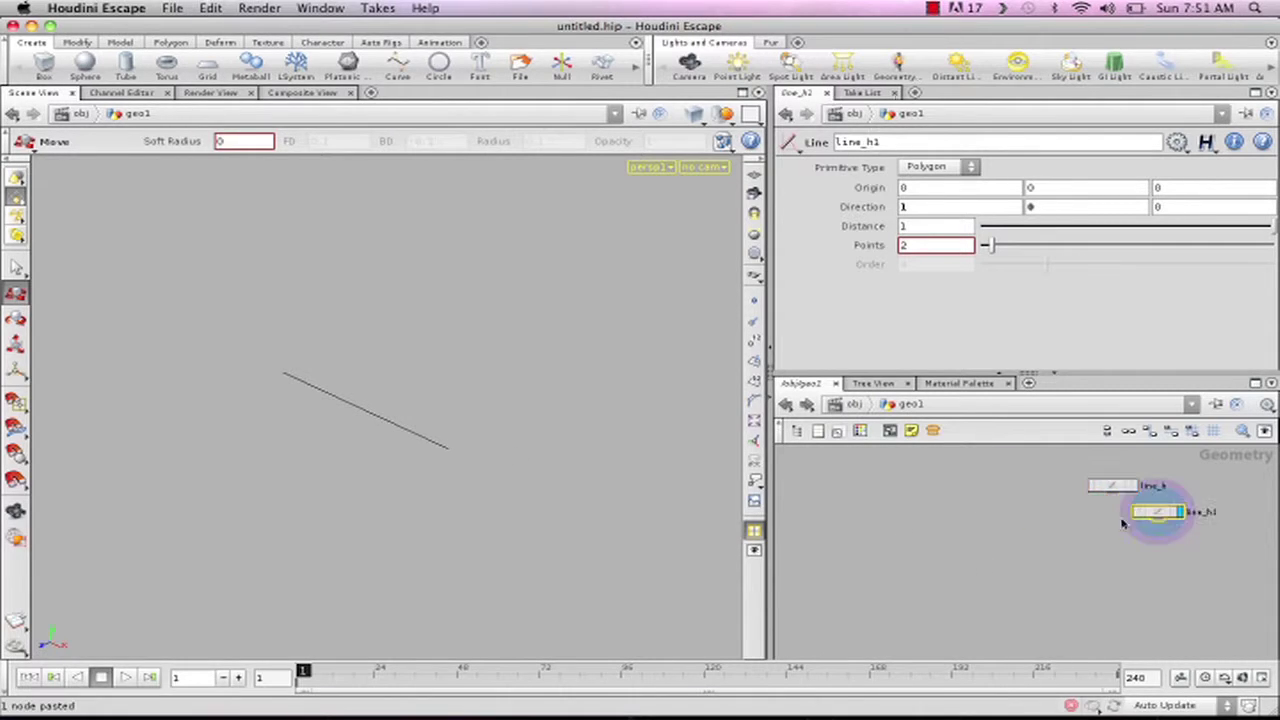
drag(1160, 516, 1004, 489)
click(1040, 491)
double_click(1075, 489)
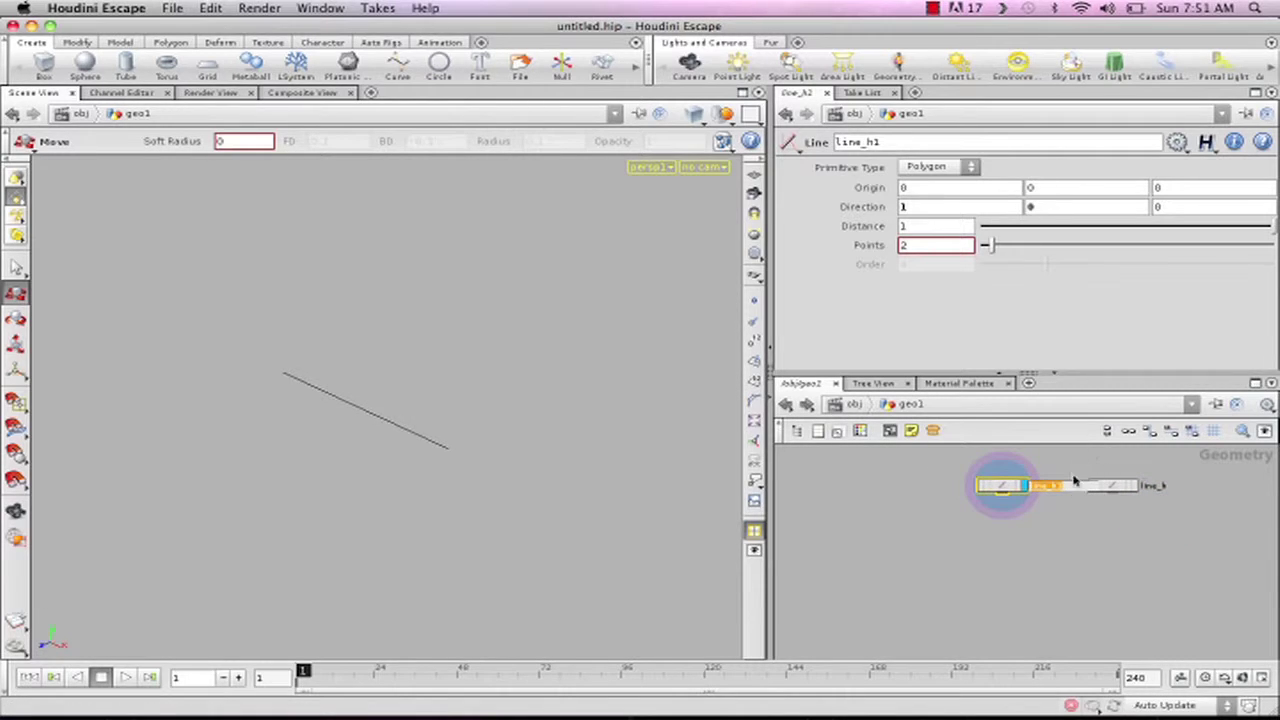
click(1068, 487)
key(Return)
Step: Set line_v's direction to 0, 1, 0 and show line_h as a template
drag(913, 209, 889, 166)
key(Return)
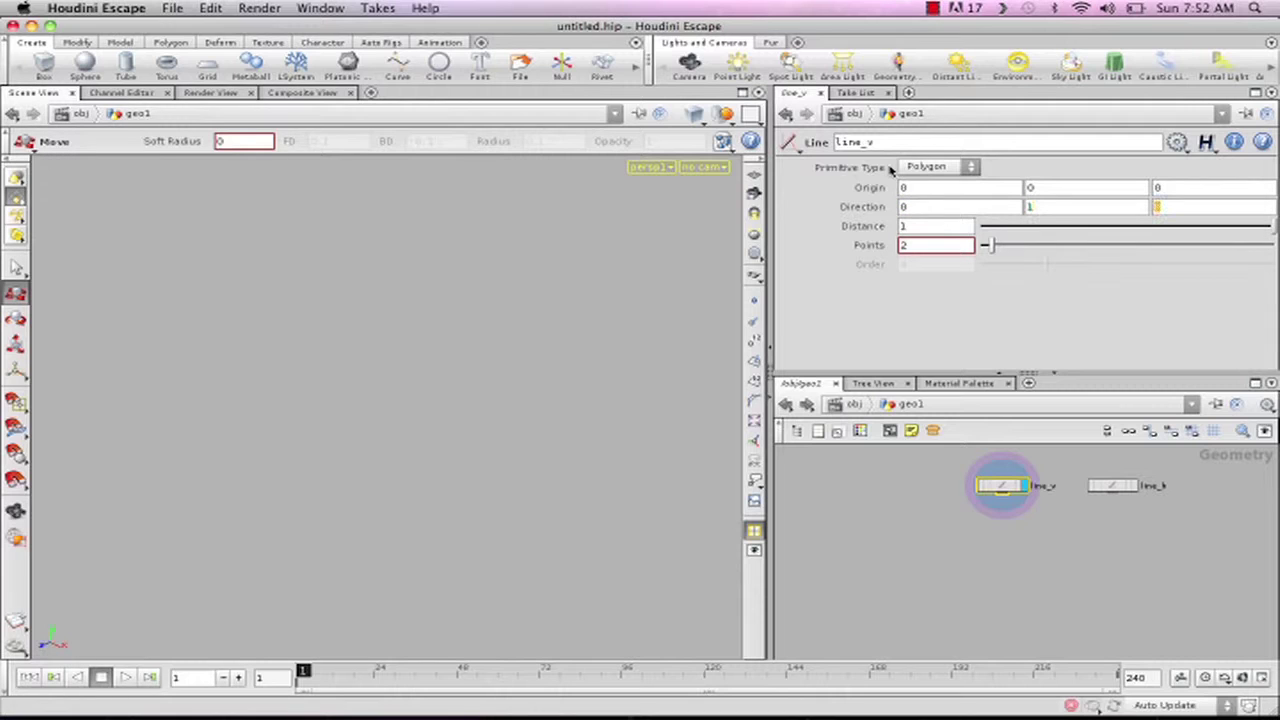
key(Return)
click(1131, 486)
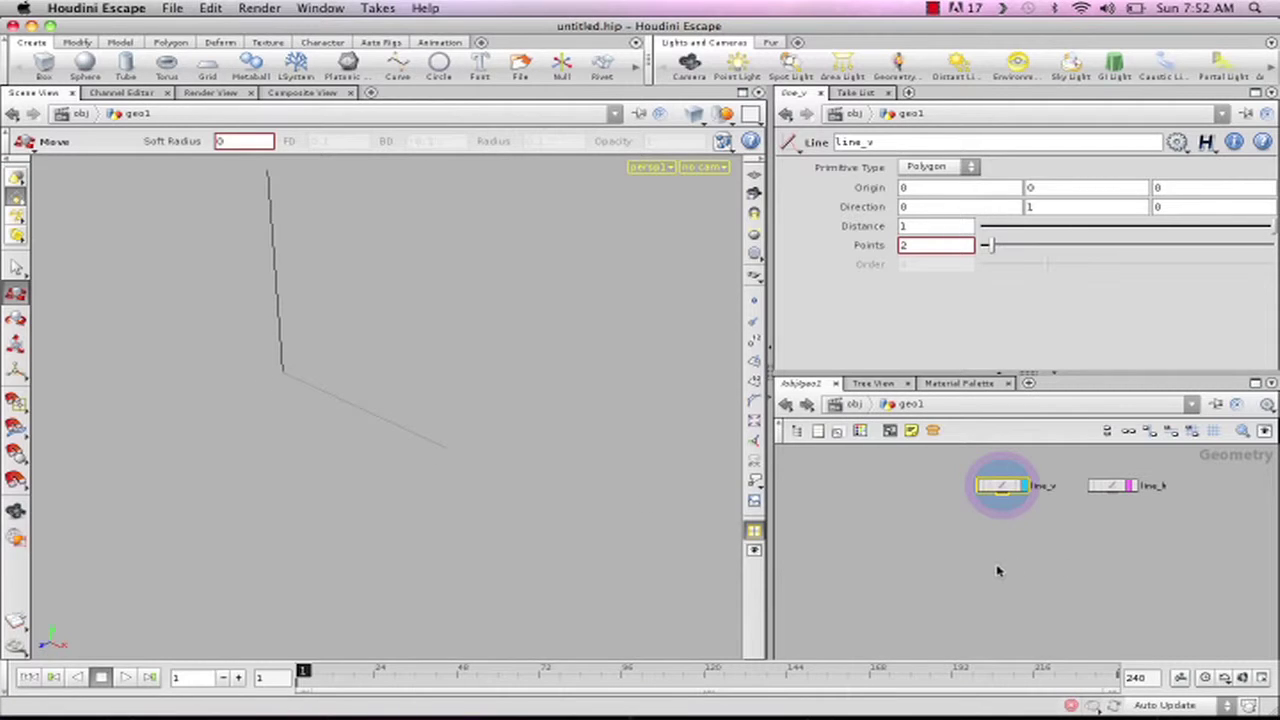
Step: Add a Transform node below line_v and connect line_v's output to it
key(Tab)
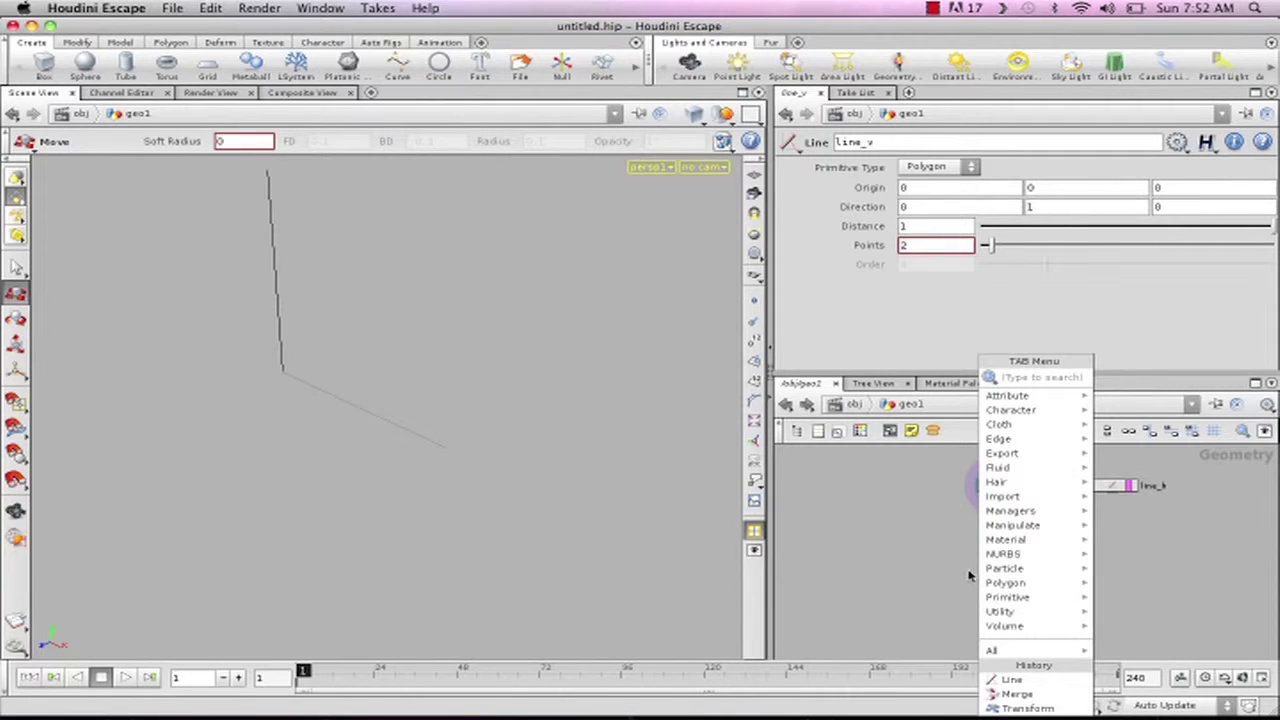
text(tr)
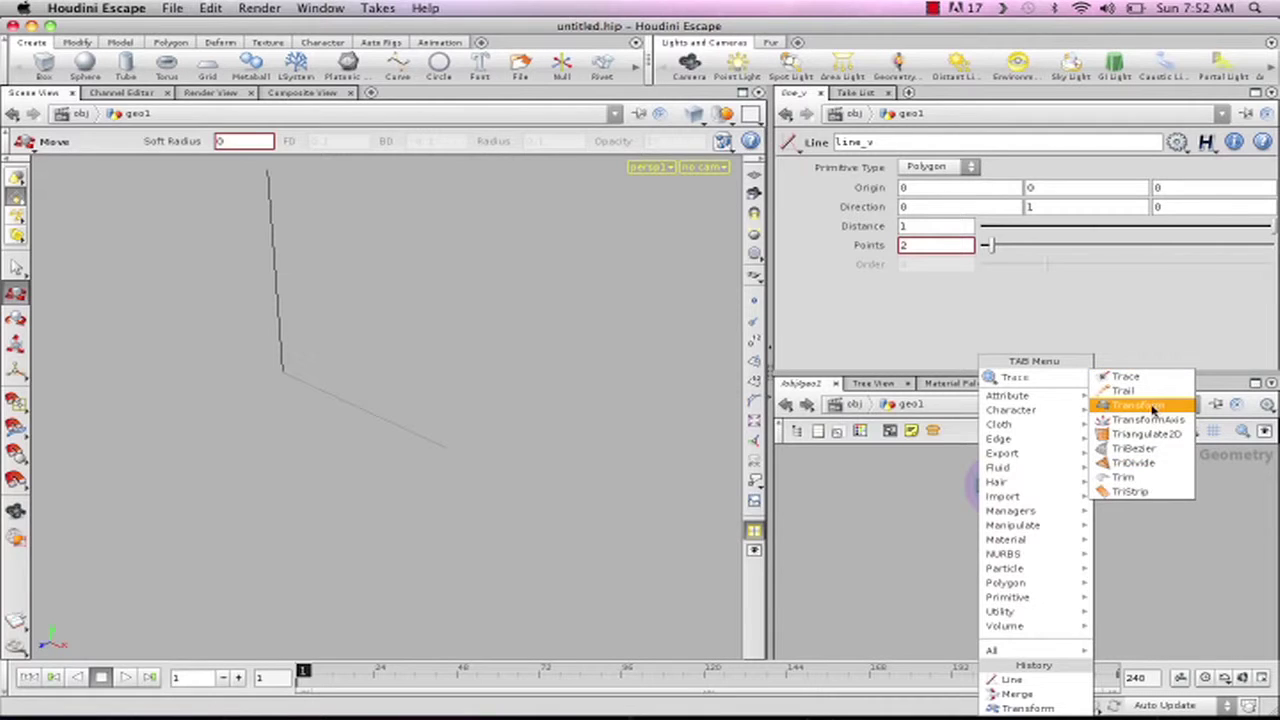
click(1152, 408)
click(1003, 533)
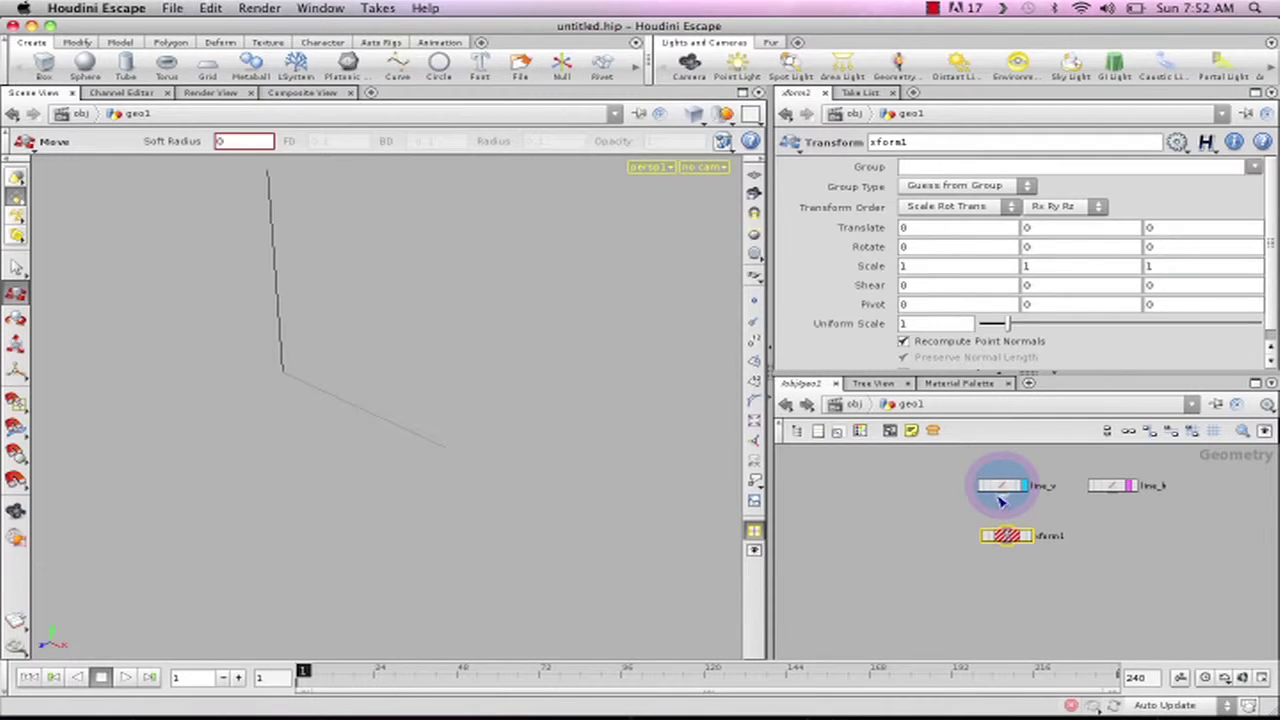
drag(1010, 539, 1003, 529)
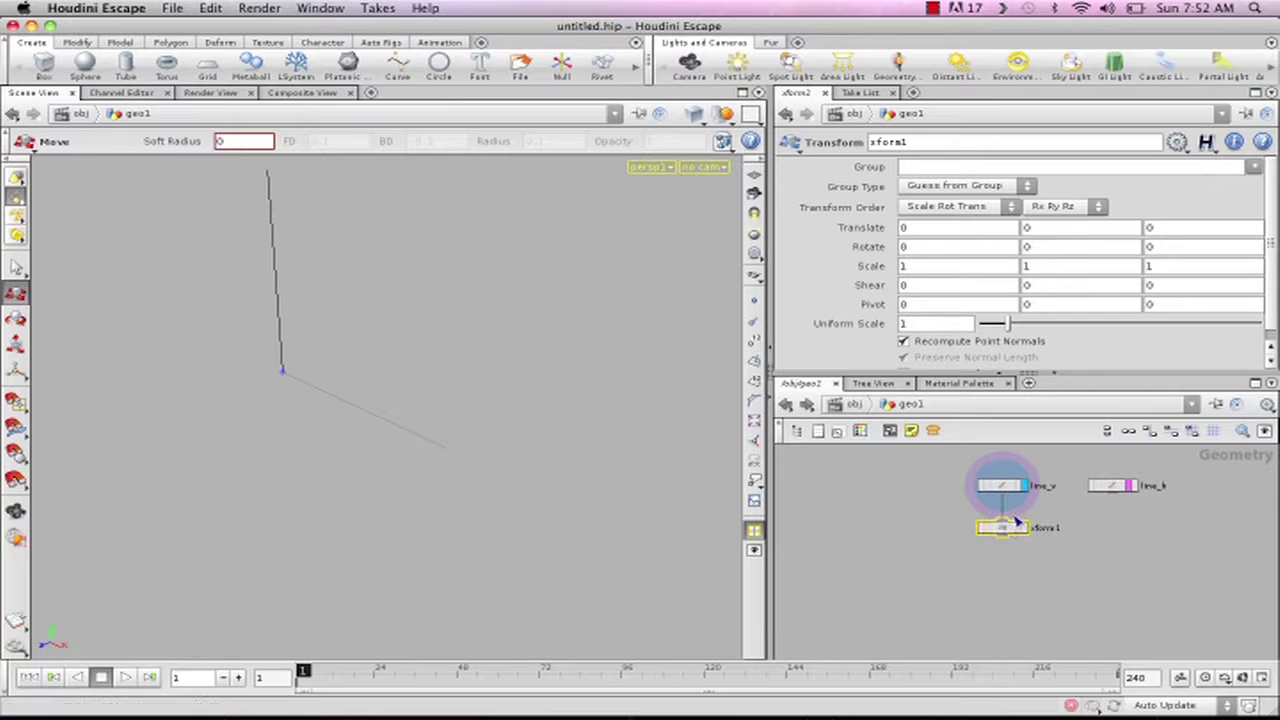
Step: Link the Transform node's X translation to line_h's Distance with a relative reference, and display the Transform node
click(1112, 487)
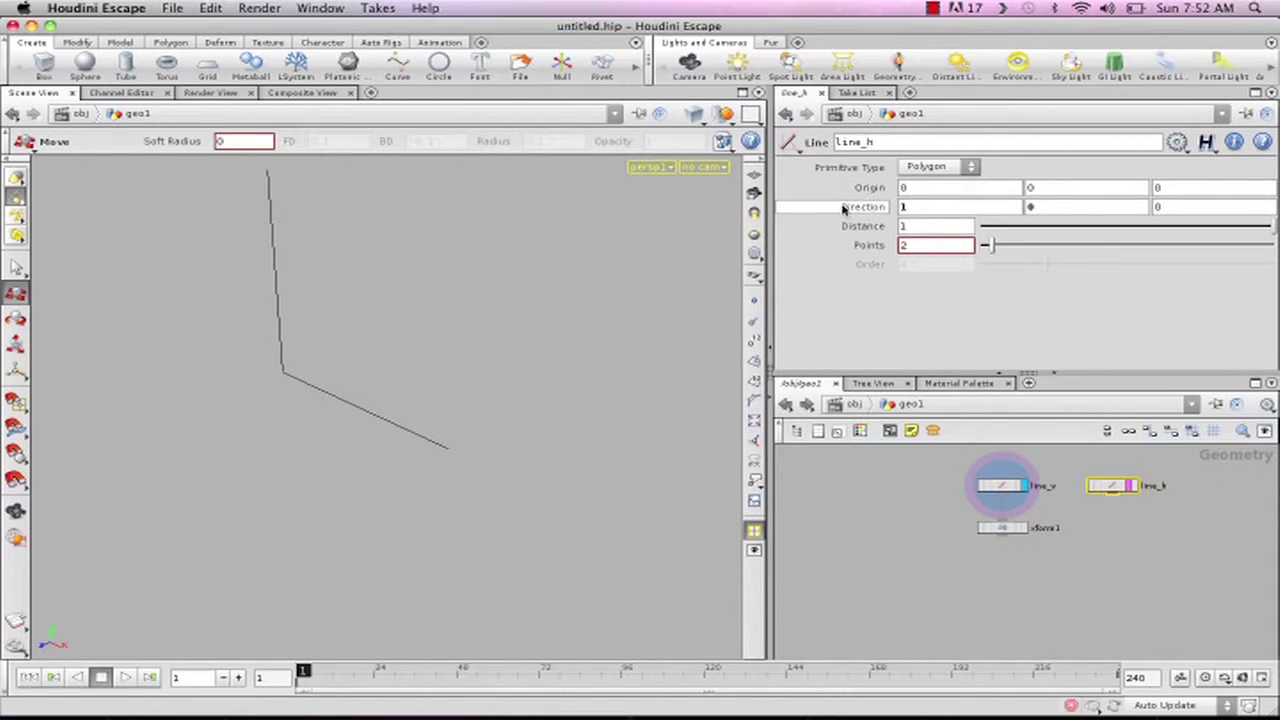
click(912, 229)
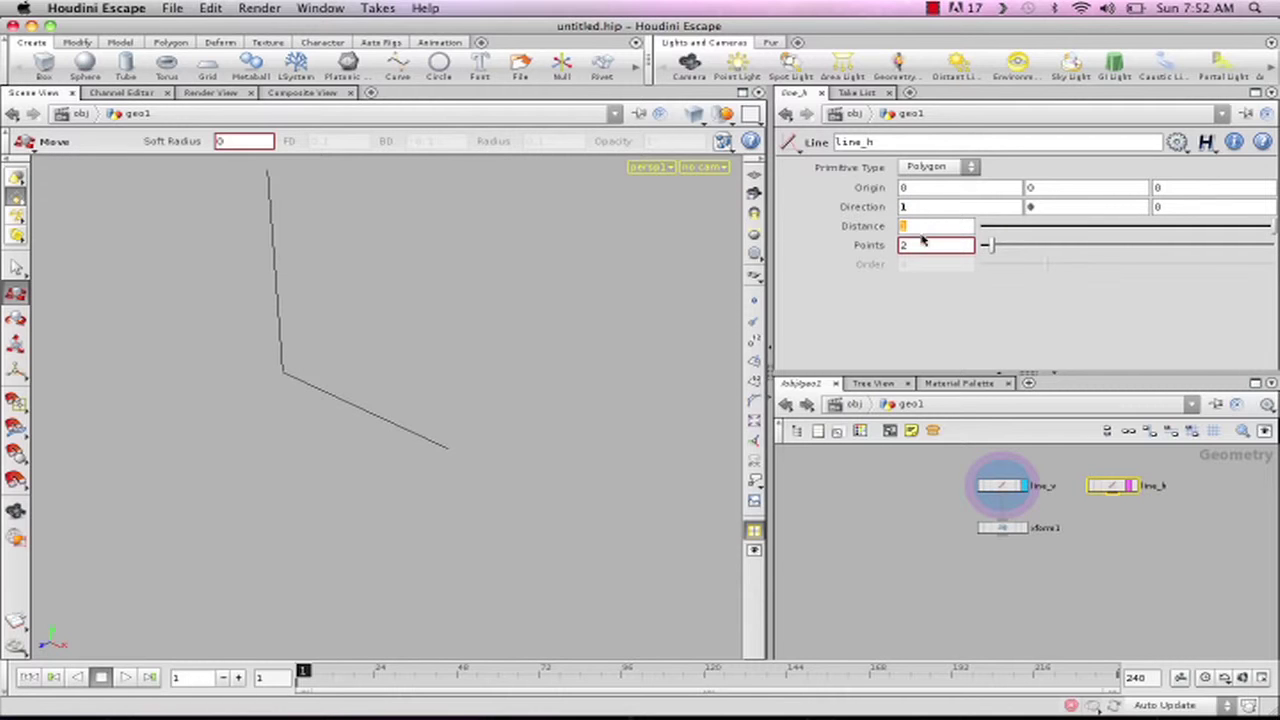
right_click(926, 228)
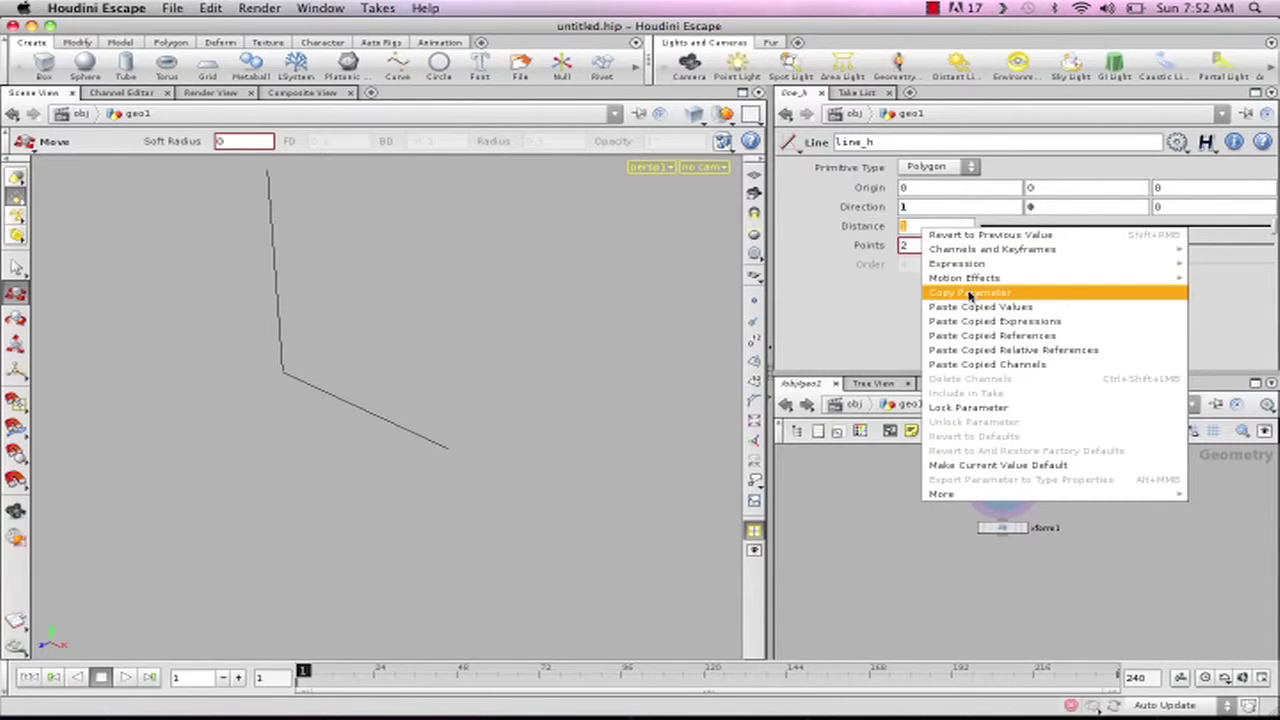
click(969, 293)
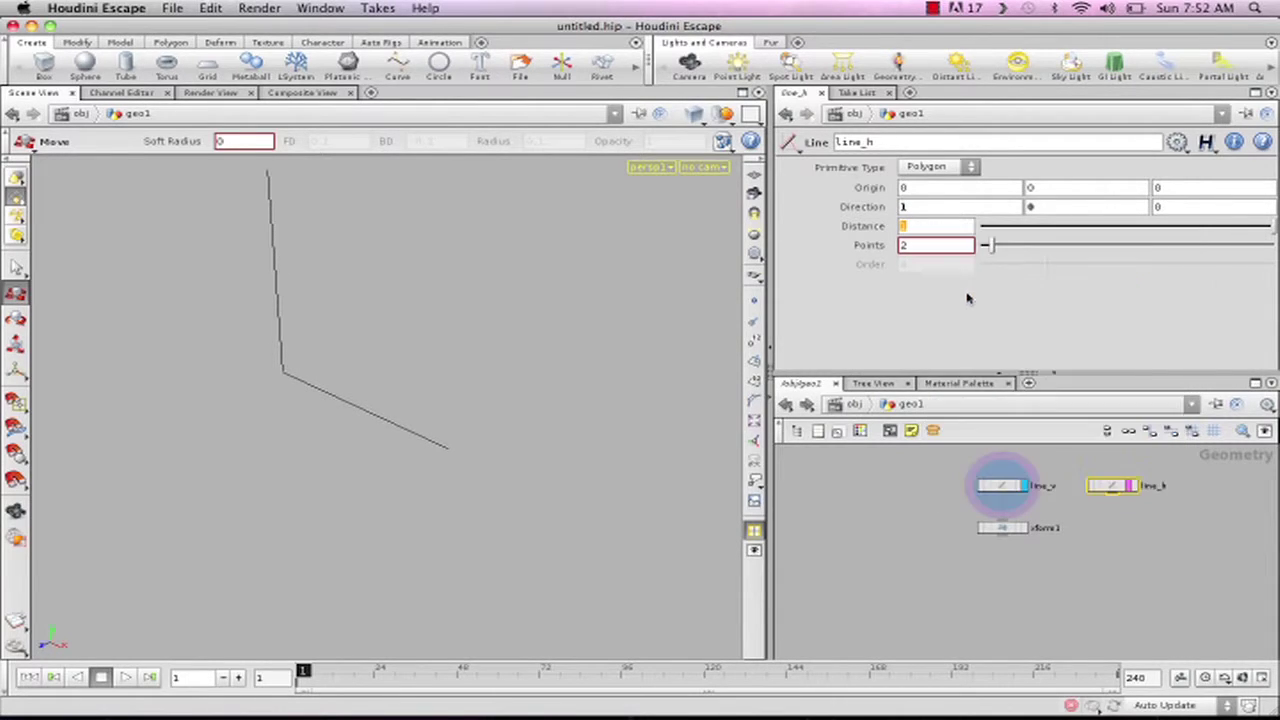
click(1004, 529)
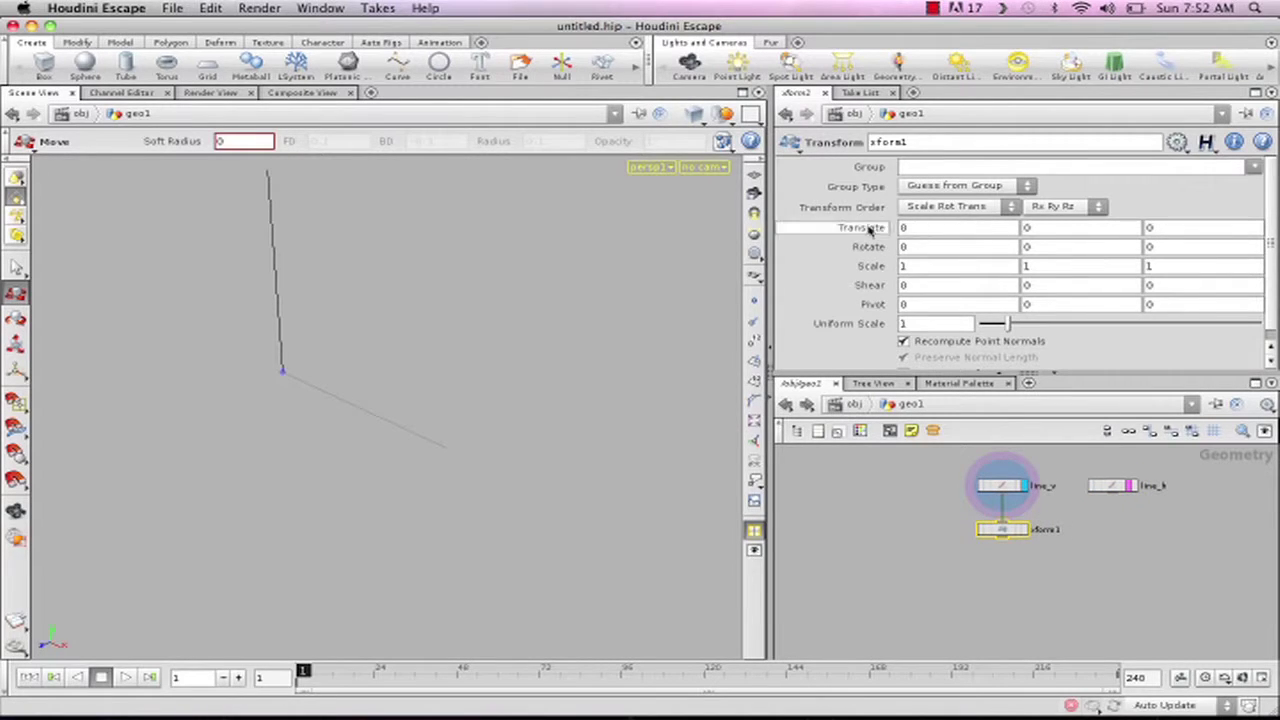
right_click(928, 233)
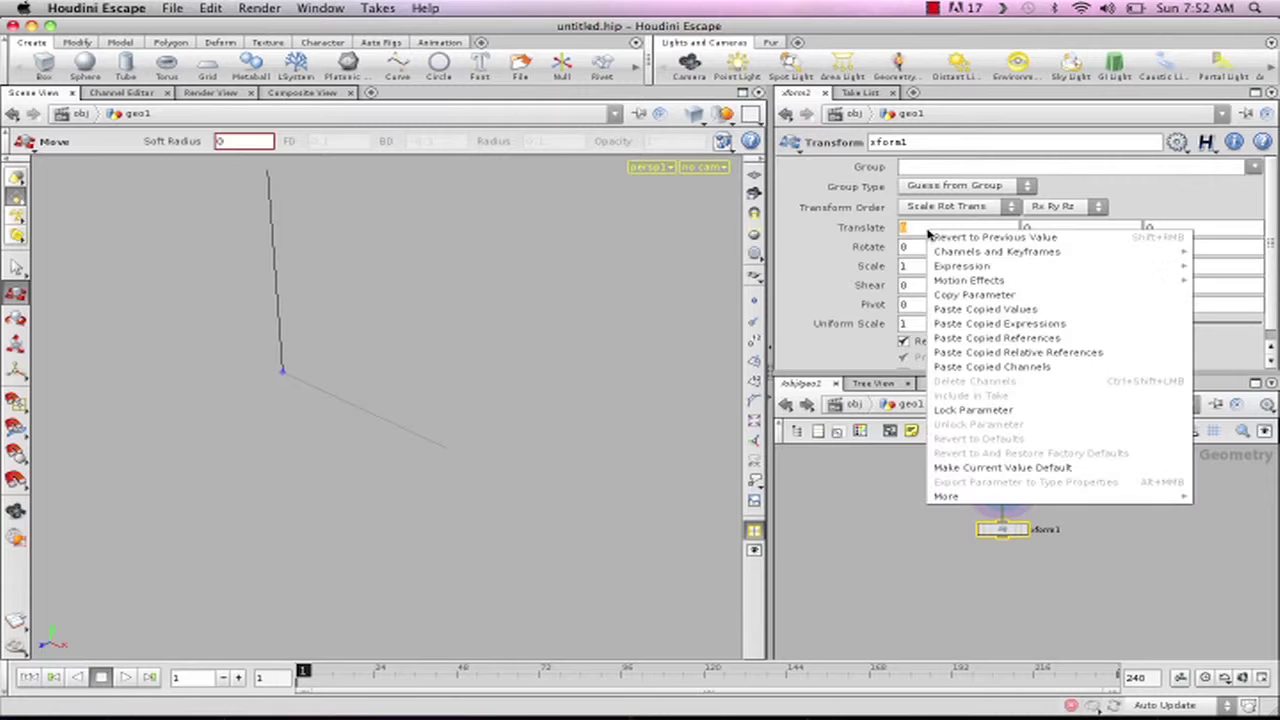
click(1114, 358)
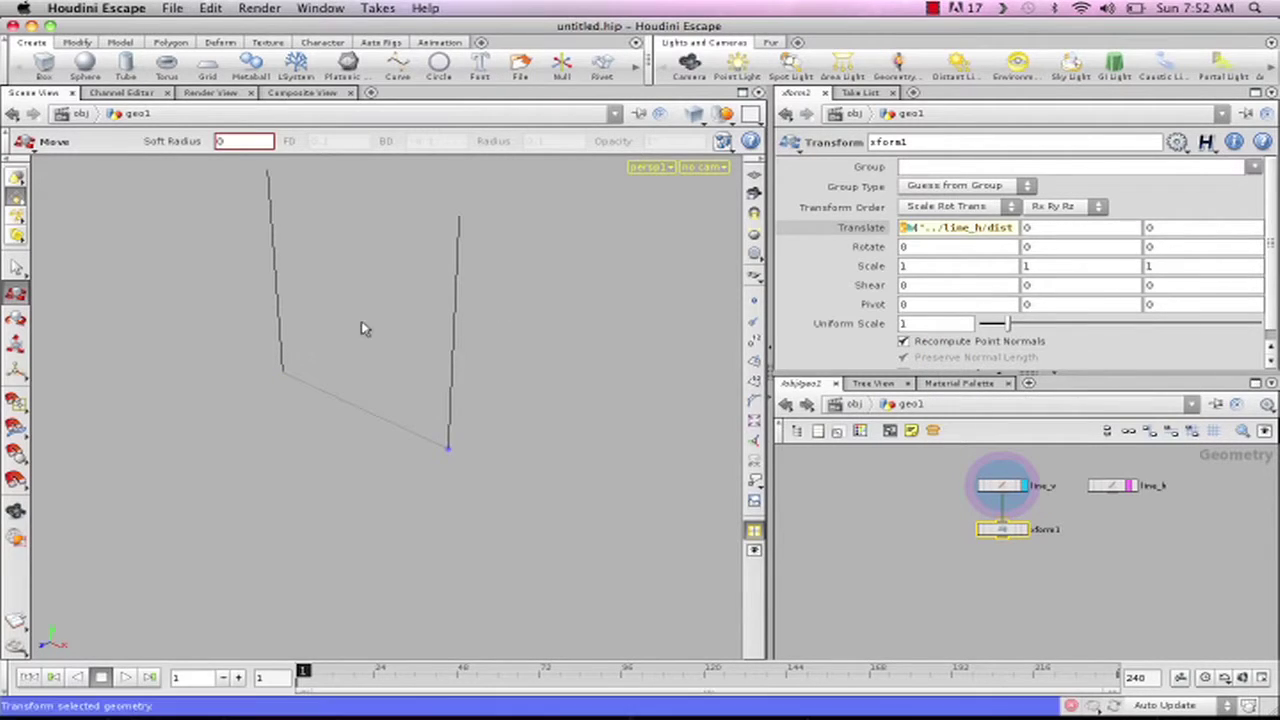
click(1027, 530)
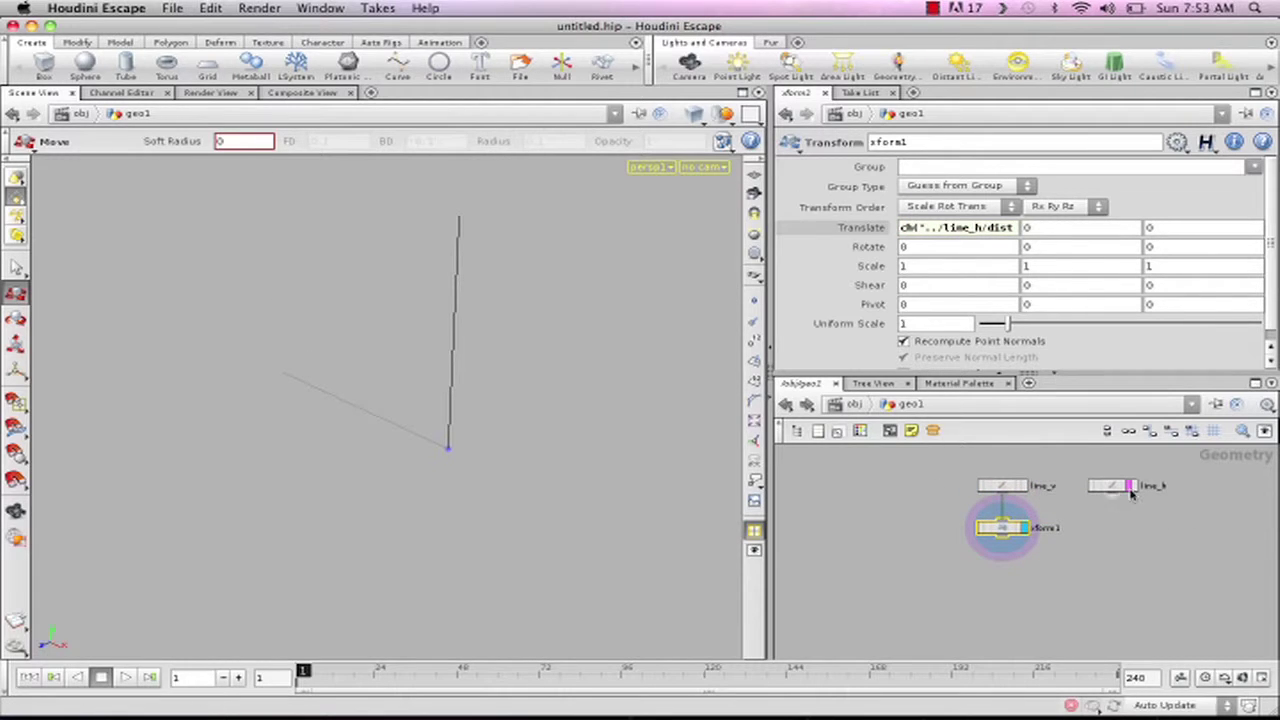
Step: Add a Merge node below the Transform node and line_h
key(Tab)
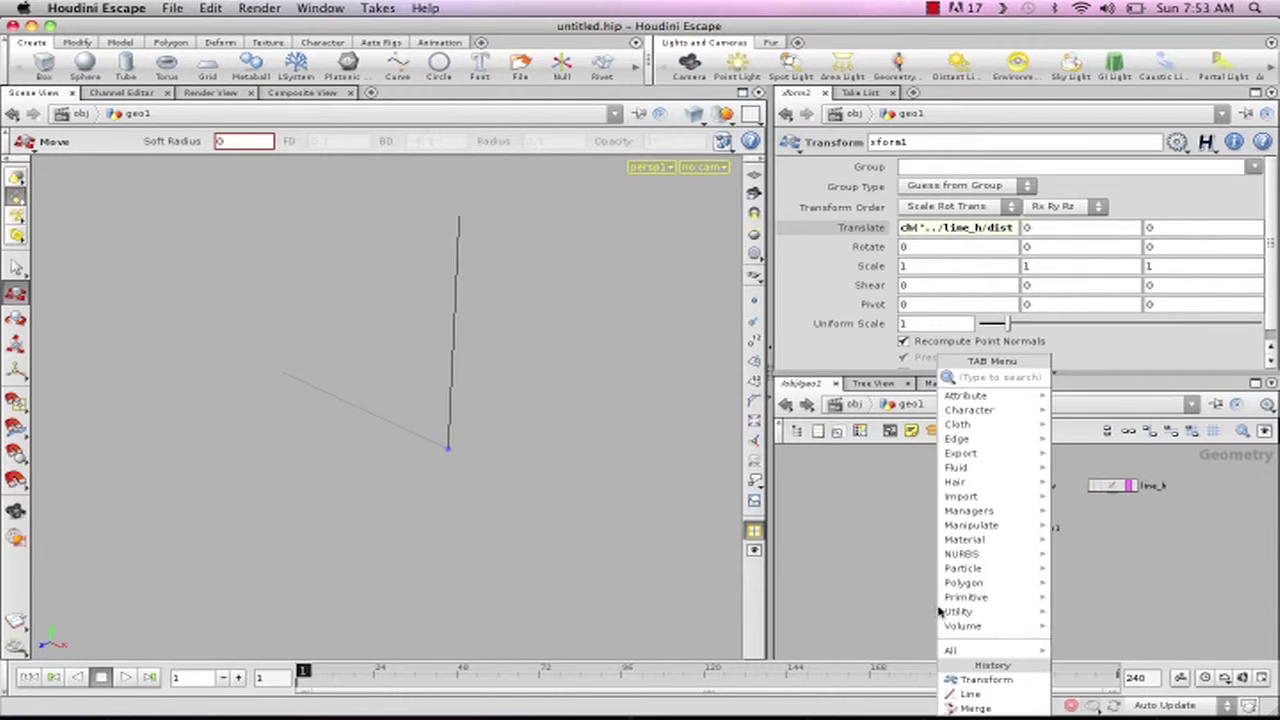
mouse_move(944, 598)
text(m)
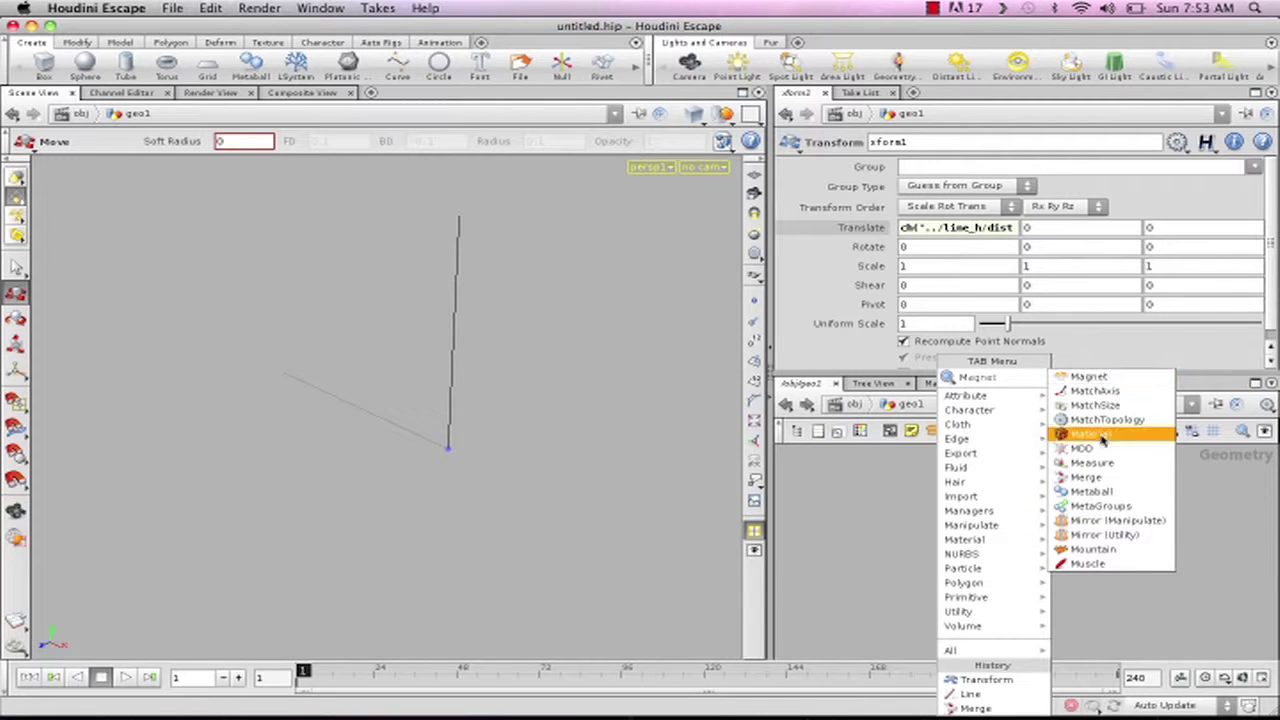
click(1103, 480)
click(1062, 577)
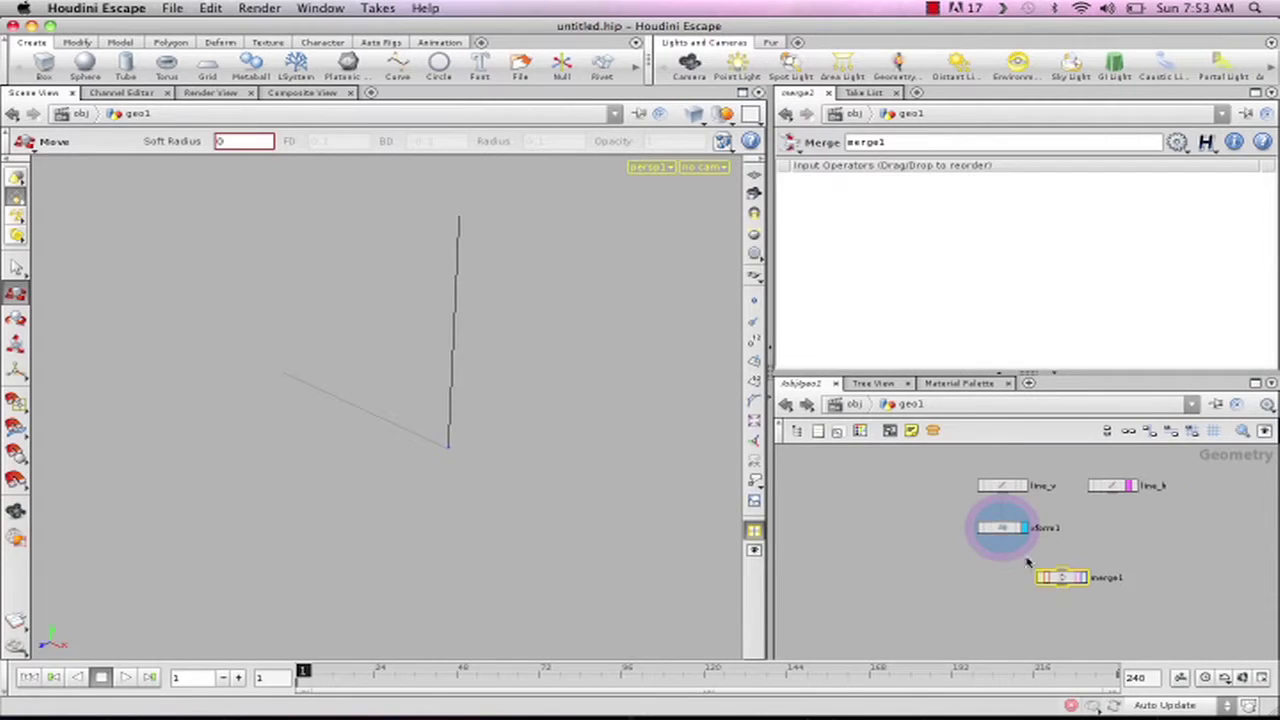
Step: Connect xform1 and line_h to the Merge node, display the merge, and stop showing line_h as a template
click(1062, 574)
click(1120, 497)
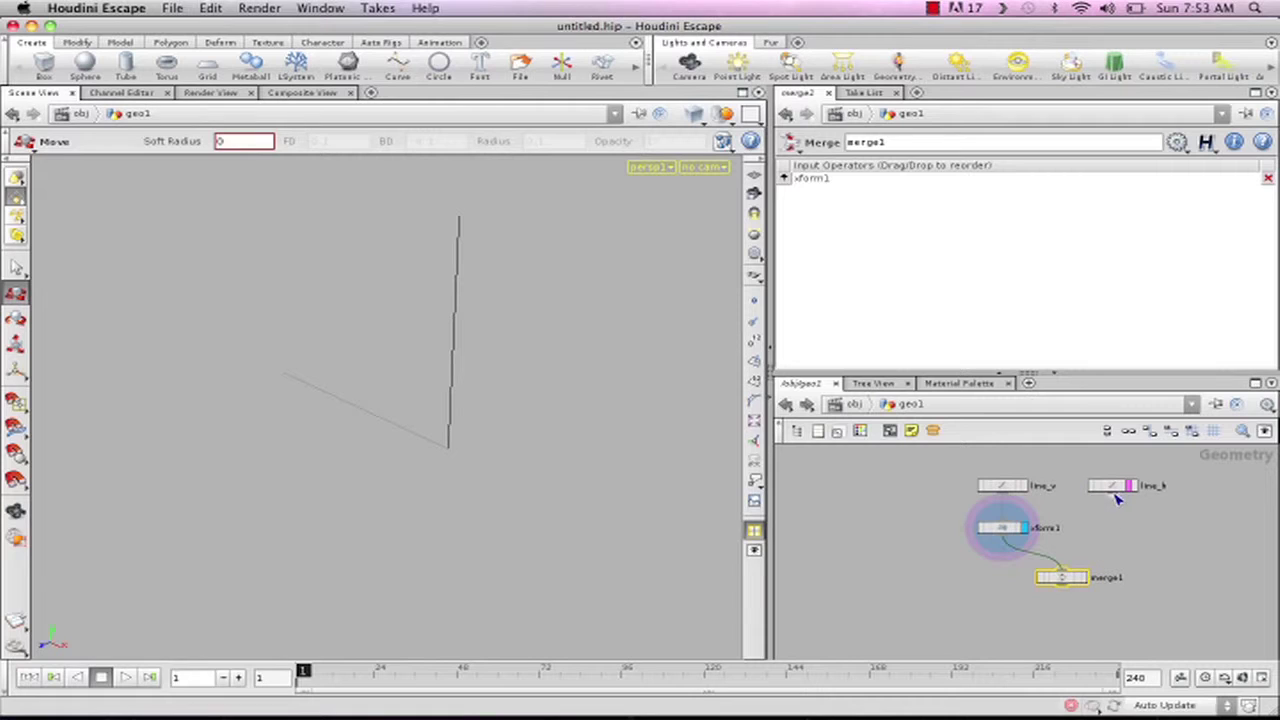
click(1064, 575)
click(1082, 578)
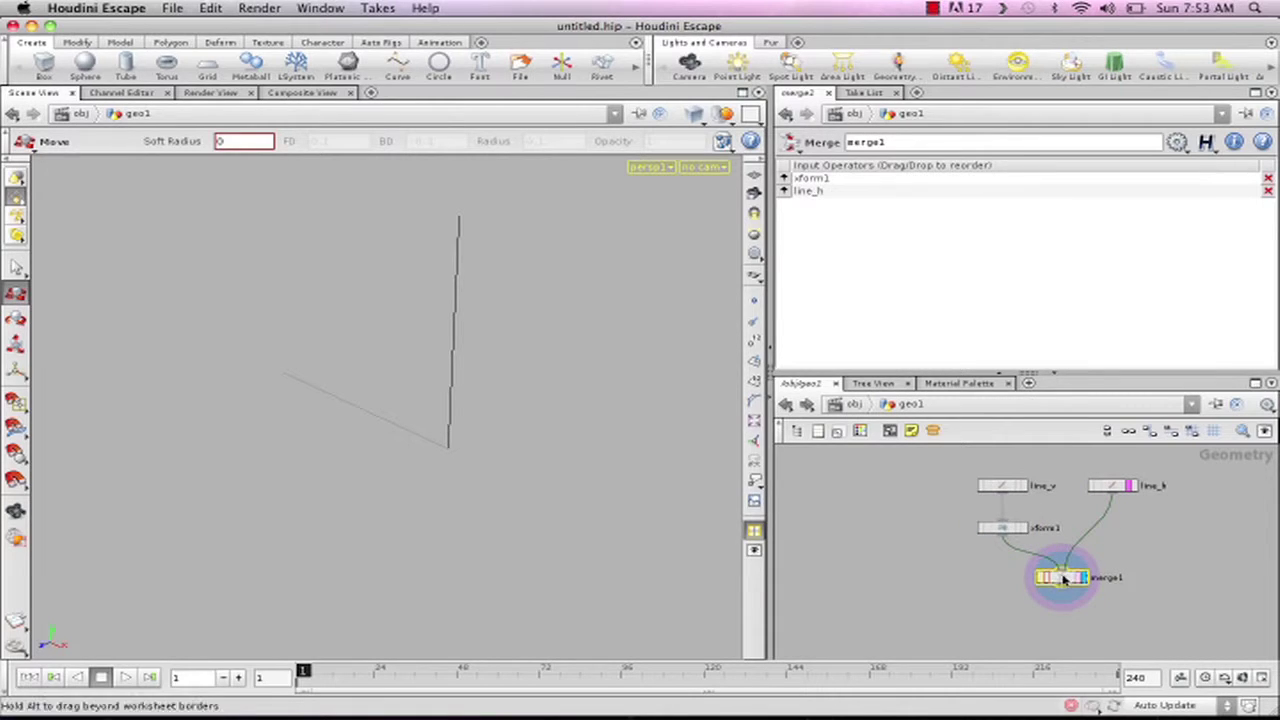
click(1130, 486)
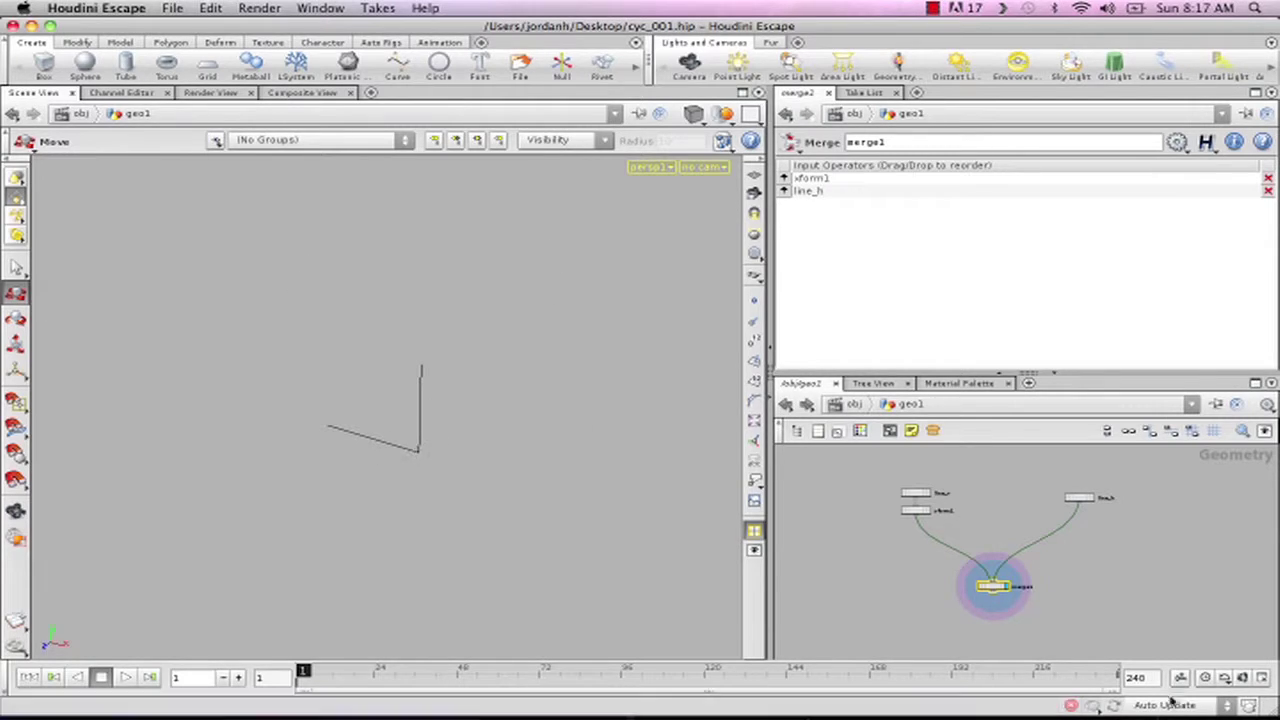
Step: Add a Switch node beside the Merge node and connect xform1's output to it
middle_drag(902, 590, 1006, 583)
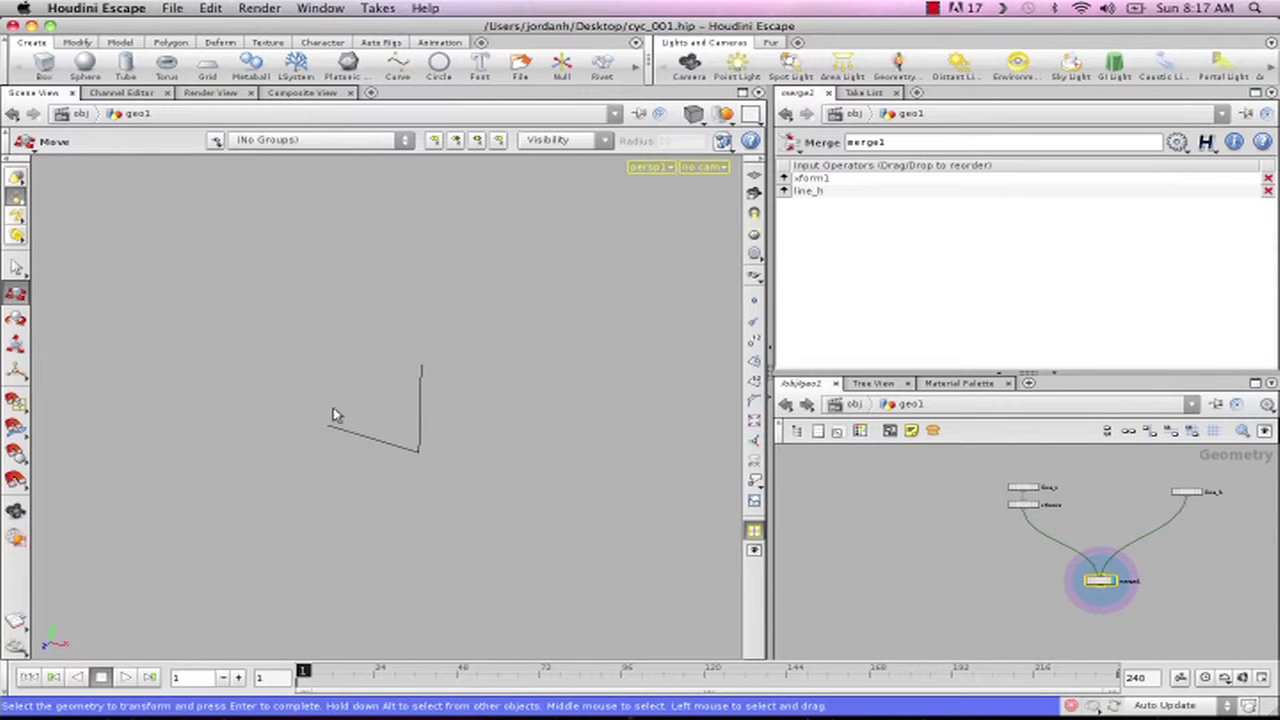
middle_drag(953, 520, 841, 518)
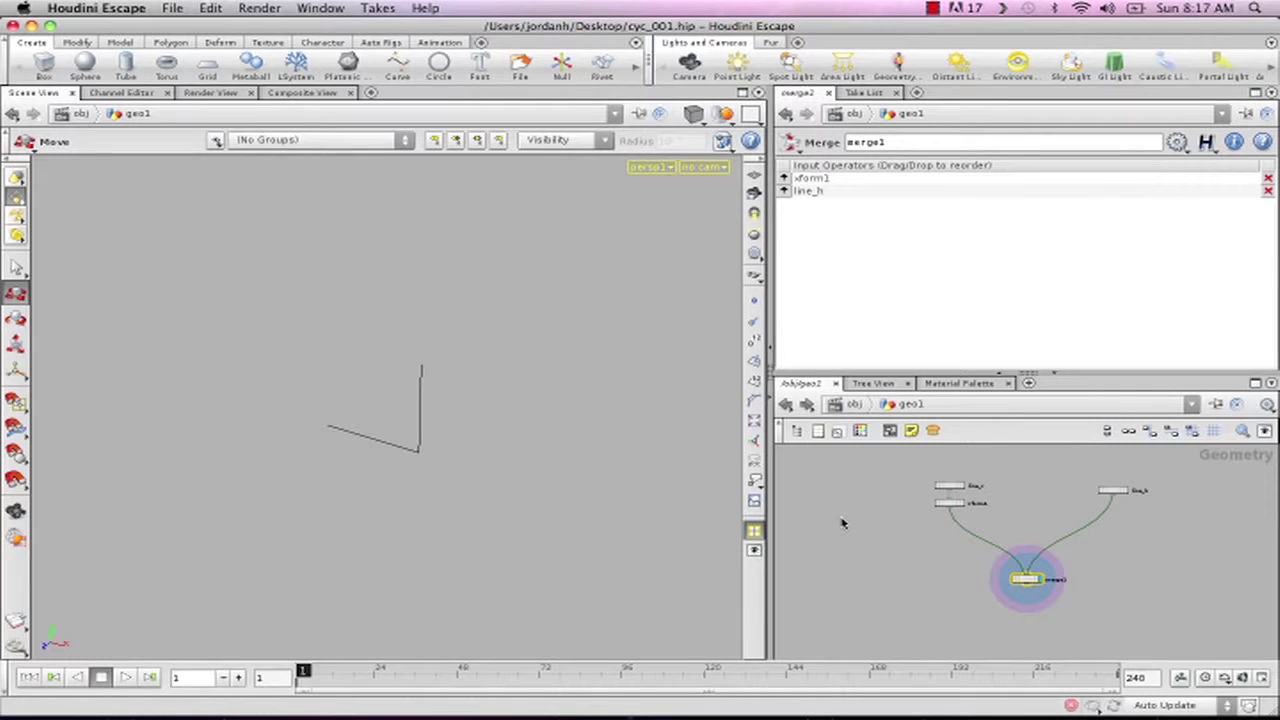
key(Tab)
text(sw)
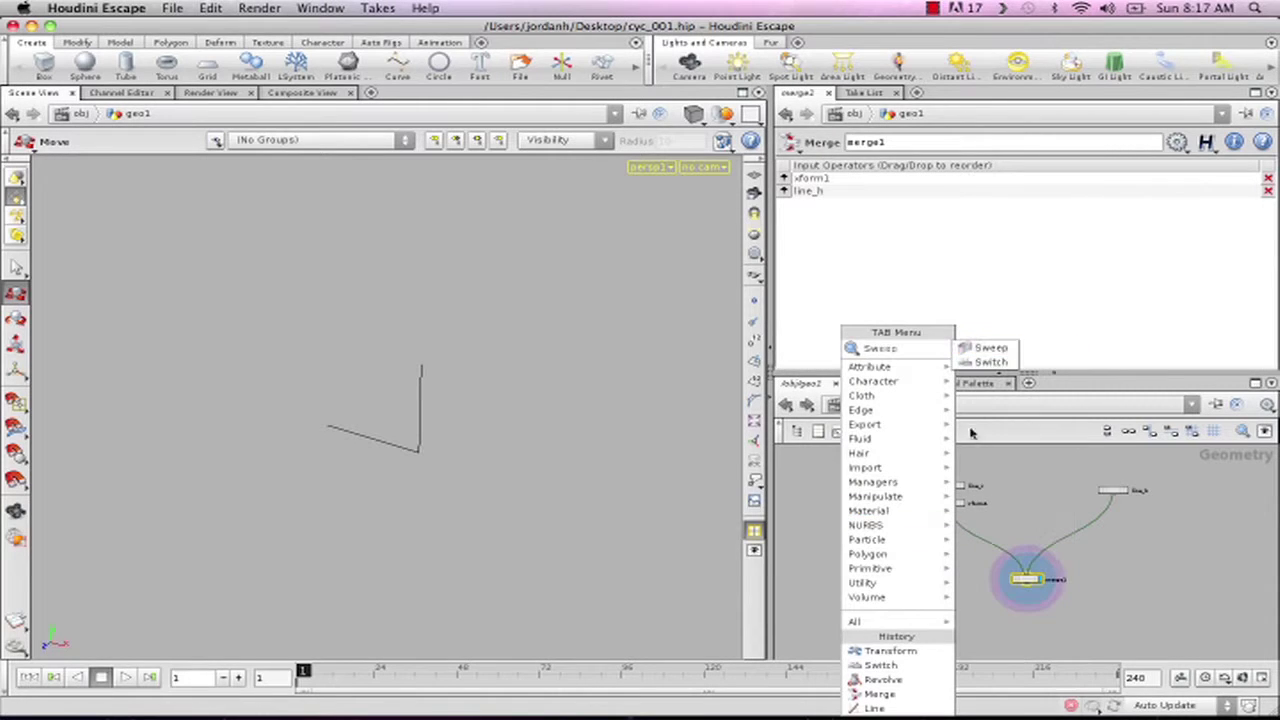
click(990, 362)
click(907, 586)
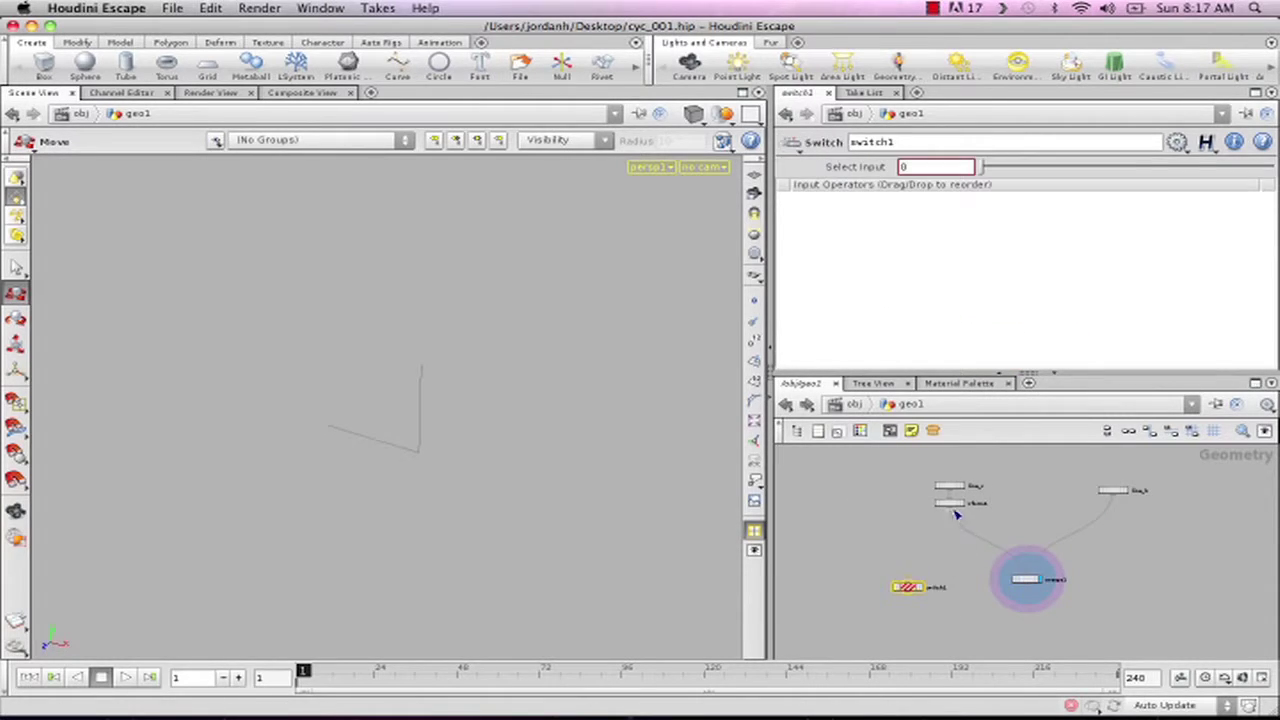
click(907, 586)
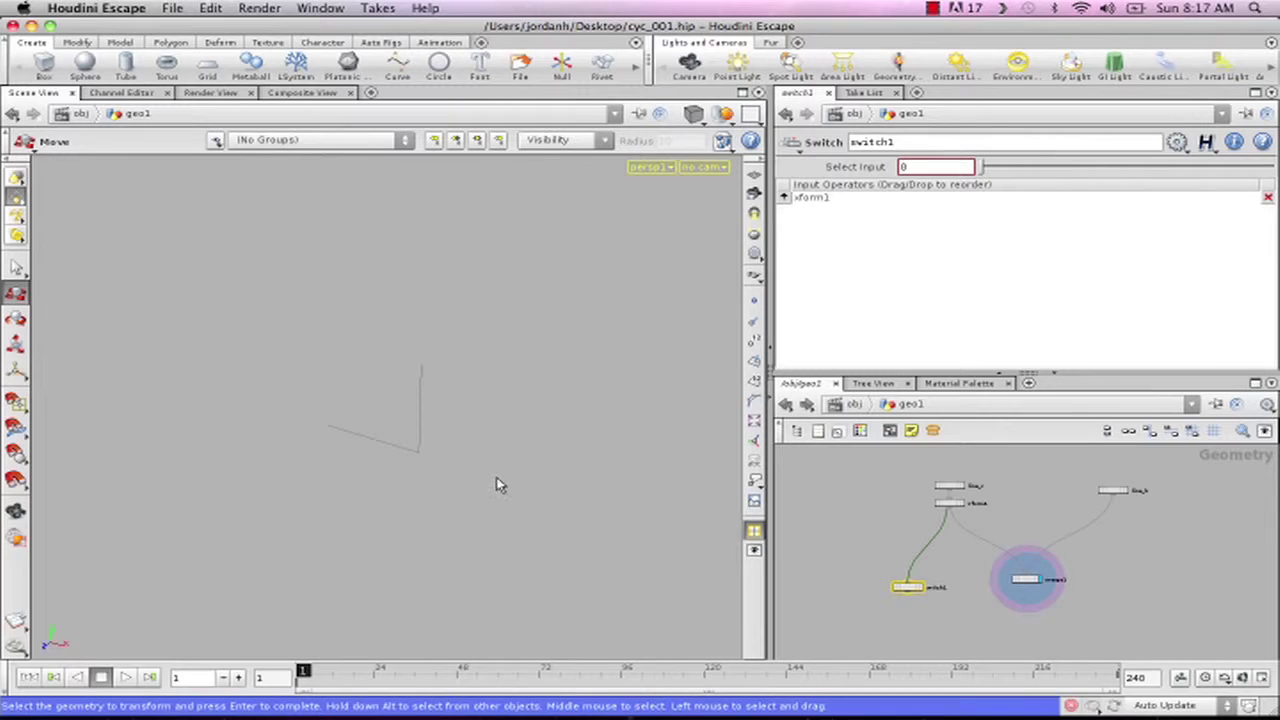
Step: Add a second Transform node above the Switch node, connect xform1's output to it, and display it
click(838, 538)
key(Tab)
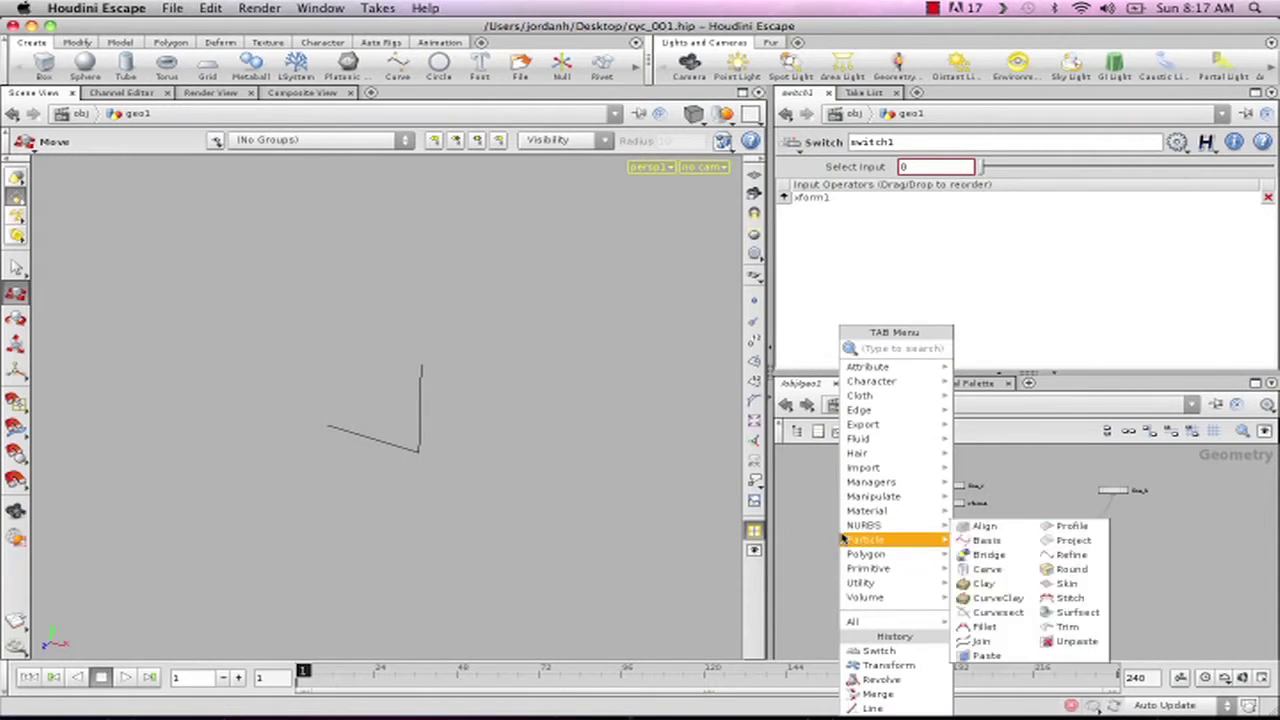
text(tr)
click(1033, 390)
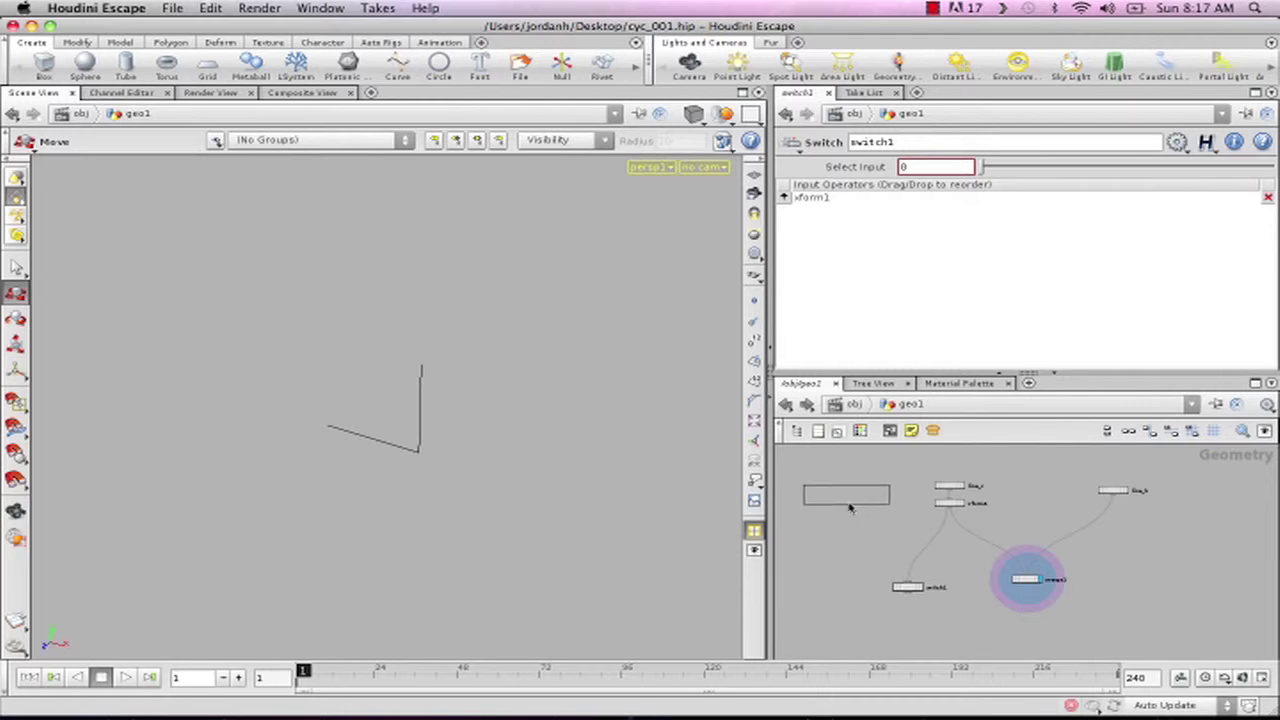
click(872, 518)
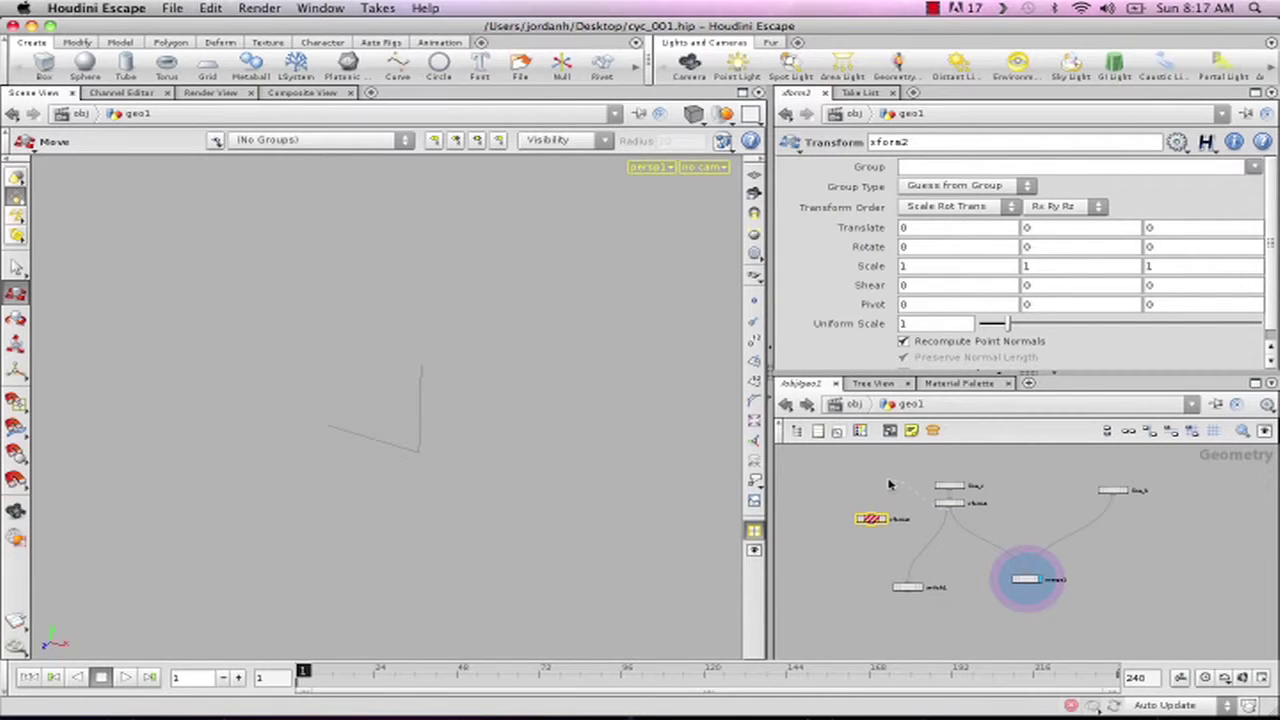
click(870, 518)
click(884, 520)
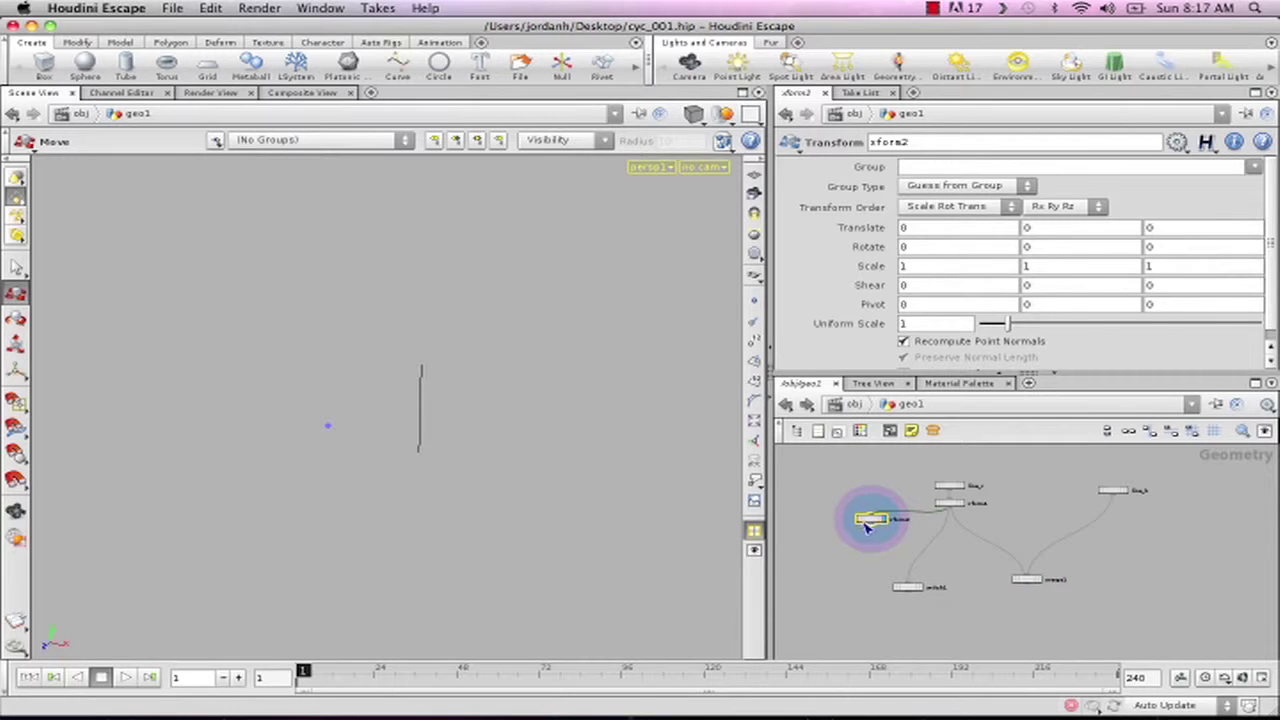
Step: Set the second Transform node's Y translation to 1
click(1035, 230)
drag(1035, 231, 1009, 231)
text(1)
key(Tab)
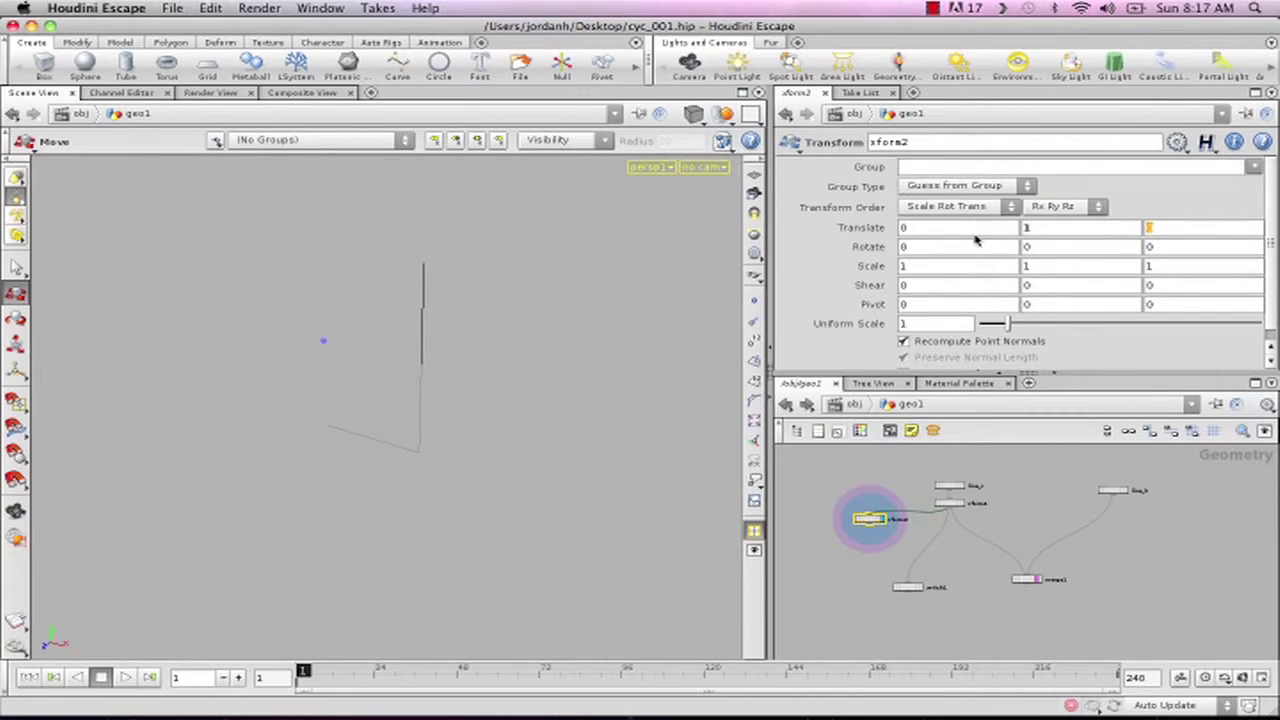
Step: Link xform2's X translation to its own Y translation with a relative reference
click(1027, 228)
right_click(1027, 228)
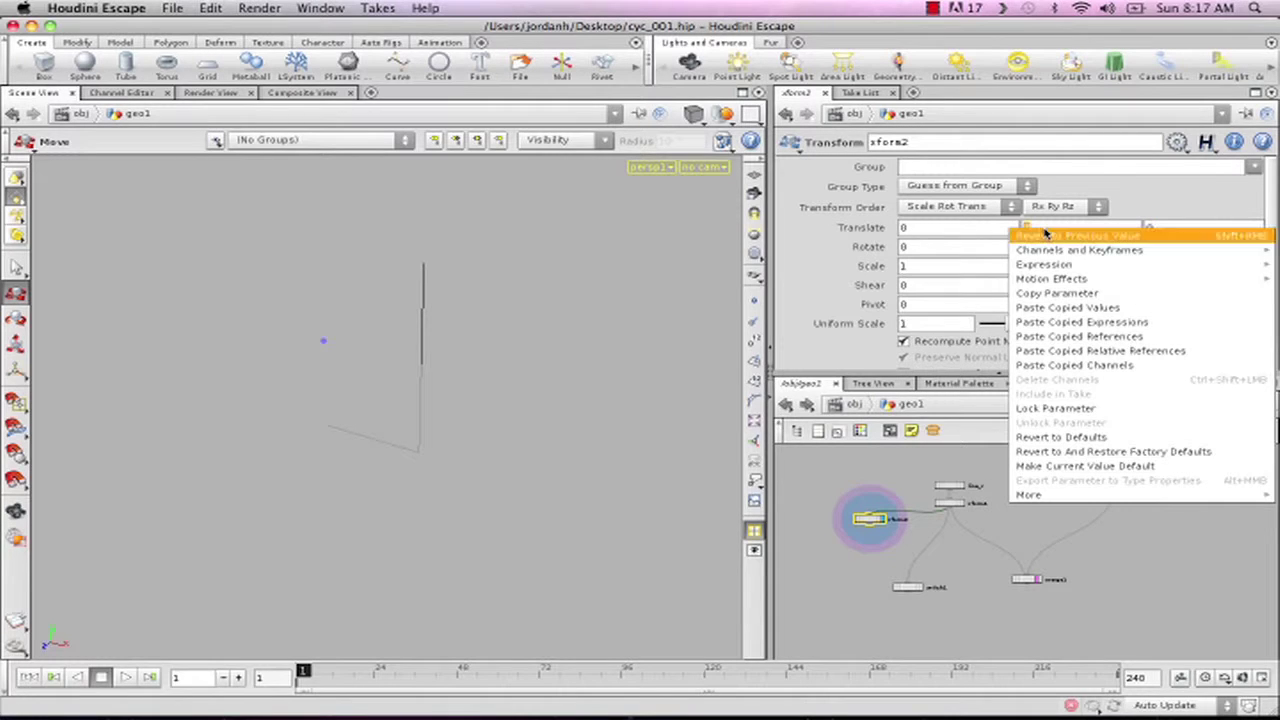
click(1040, 294)
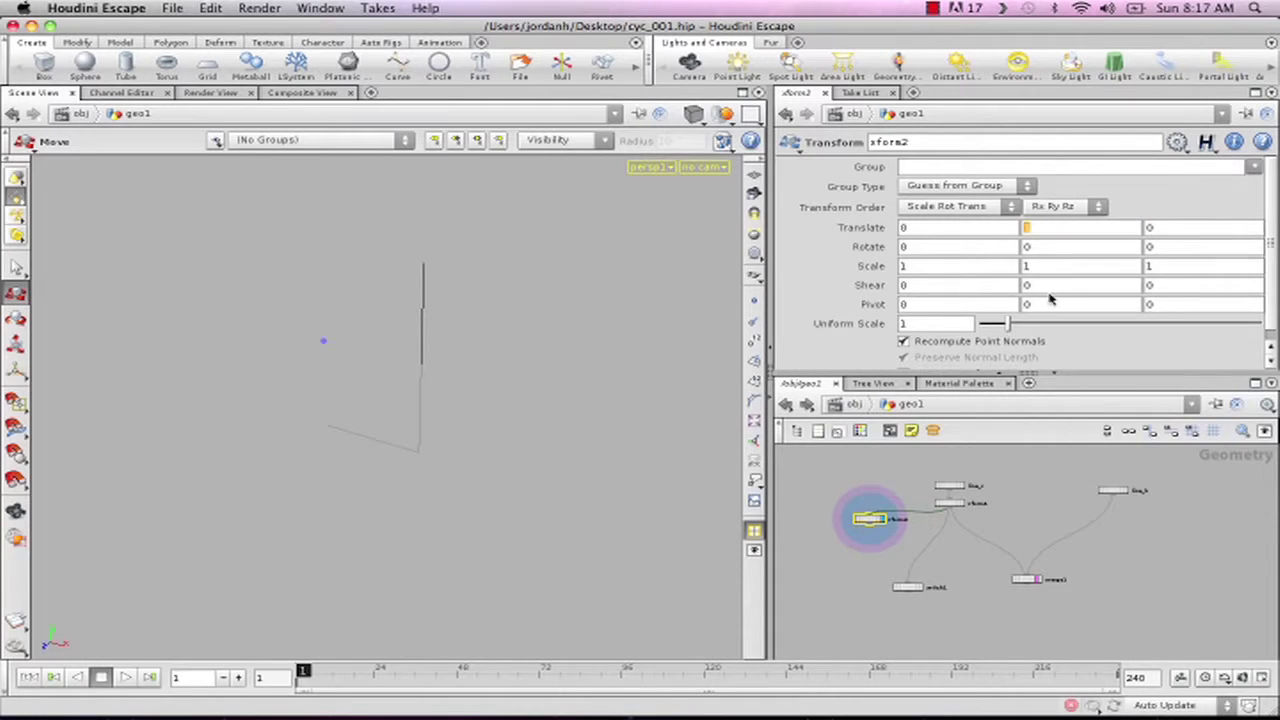
right_click(910, 229)
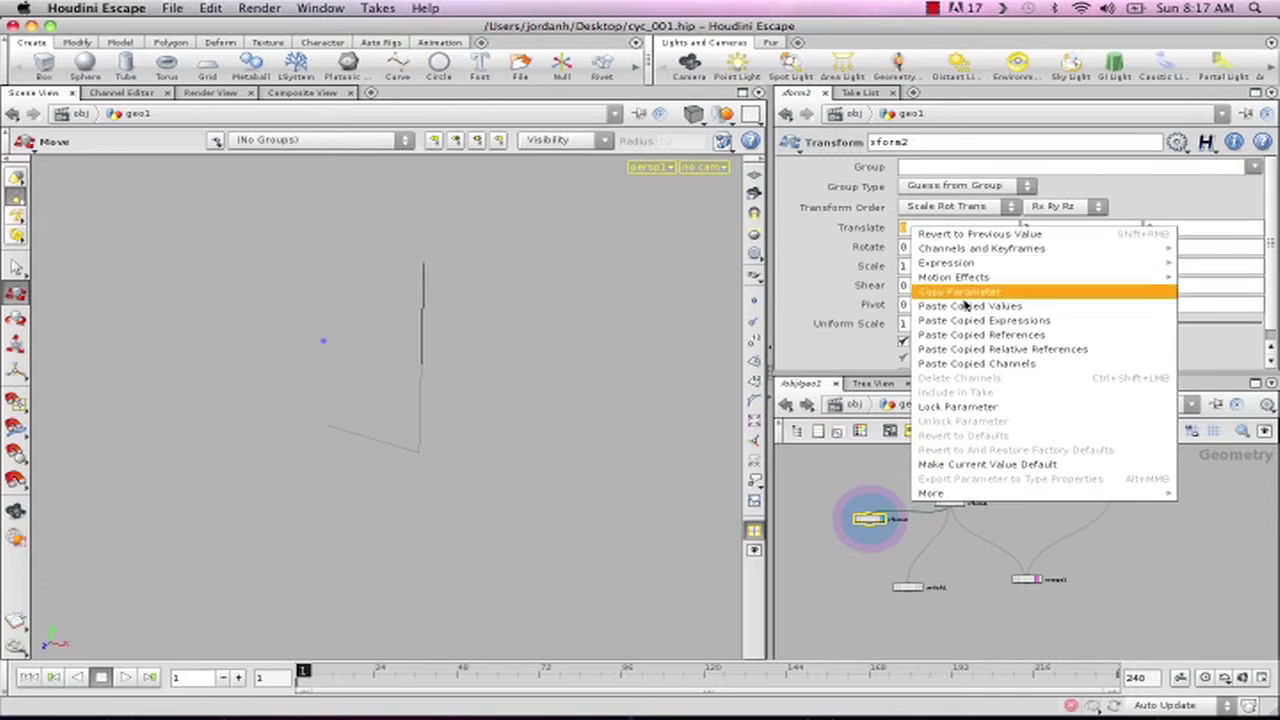
click(993, 352)
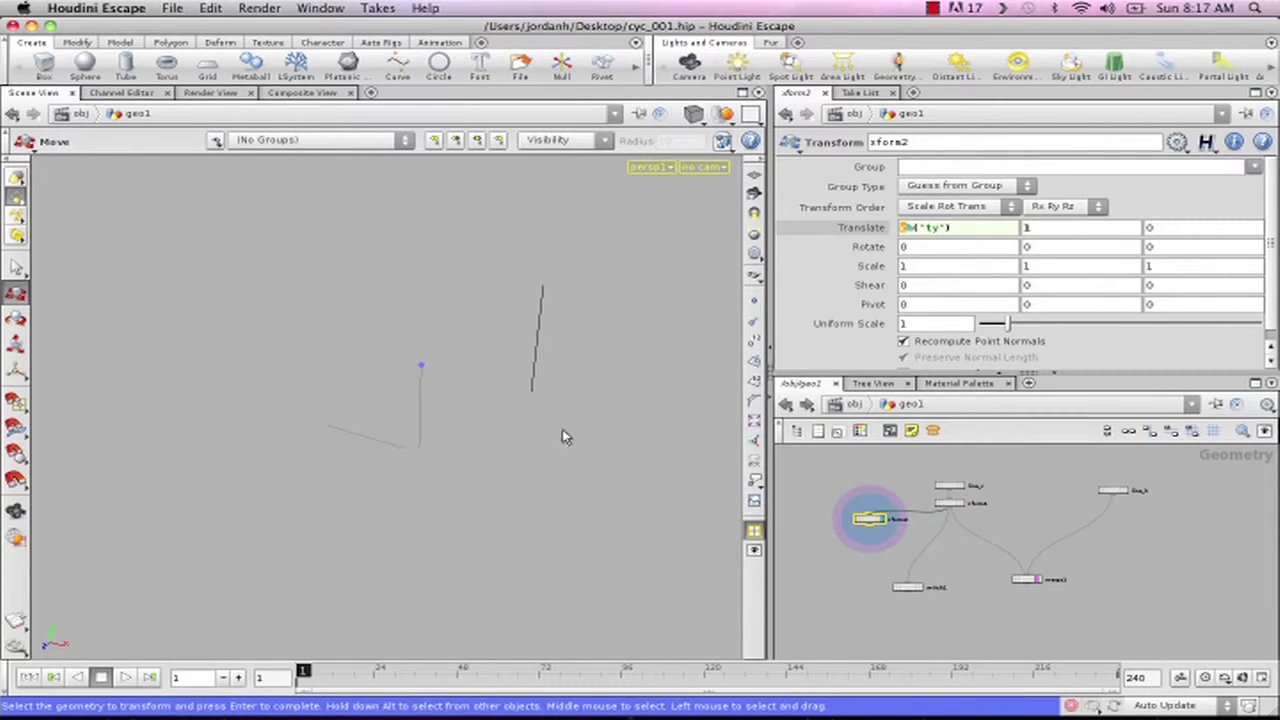
Step: Vary xform2's Y translation to test the linked X offset, and set it back to 1
middle_click(1060, 229)
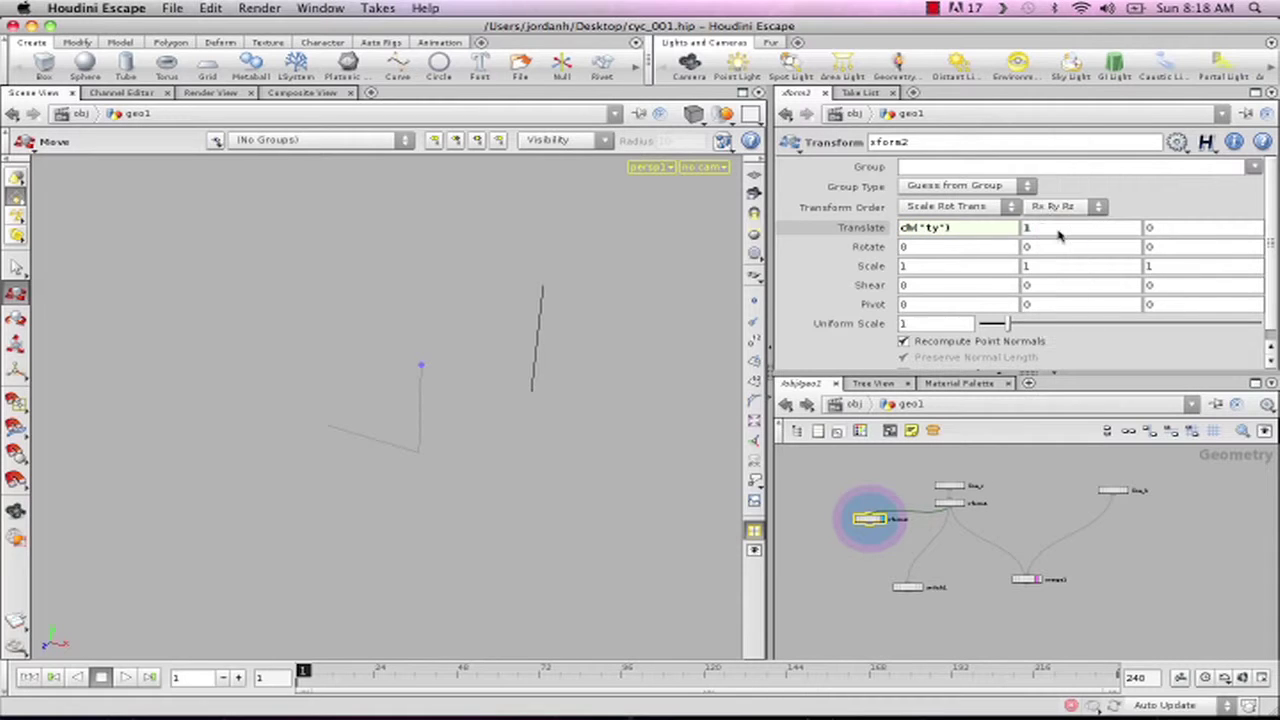
middle_drag(1060, 233, 1040, 200)
drag(1062, 232, 998, 236)
text(1)
key(Tab)
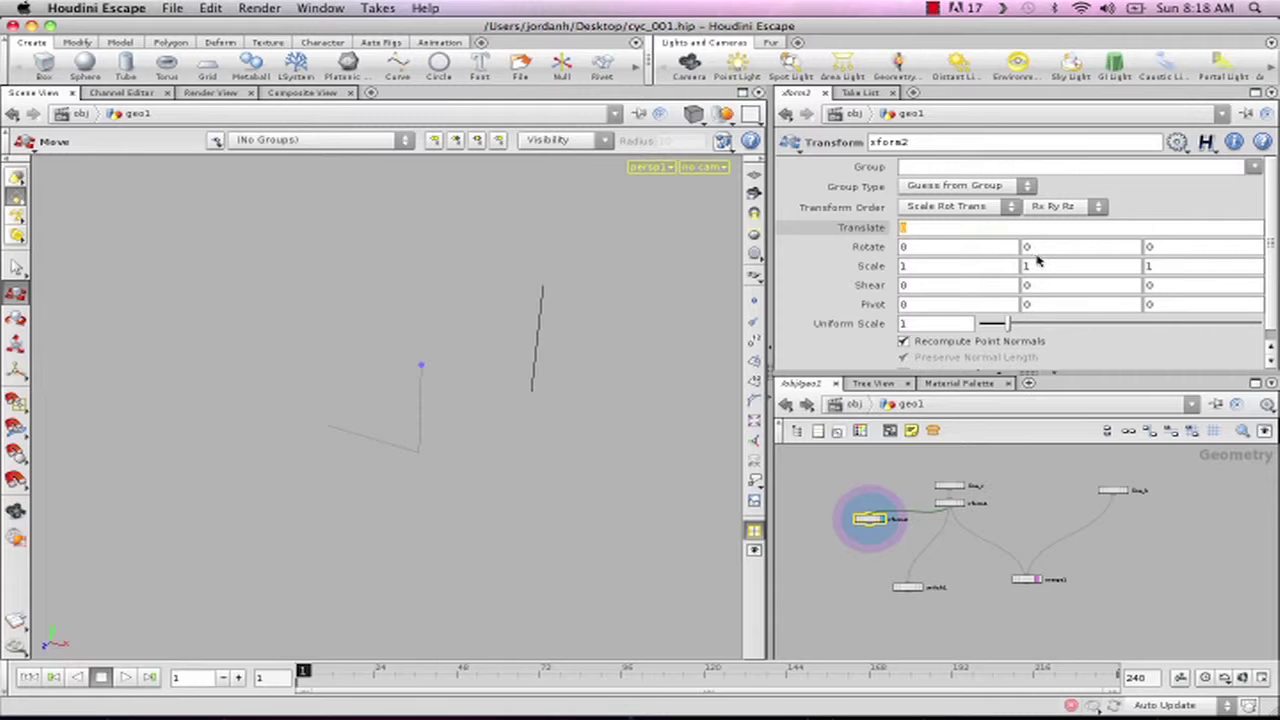
mouse_move(1045, 229)
middle_down()
mouse_move(1055, 258)
mouse_move(518, 317)
mouse_move(700, 290)
mouse_move(880, 240)
mouse_move(806, 268)
mouse_move(1069, 231)
mouse_move(1055, 231)
middle_up()
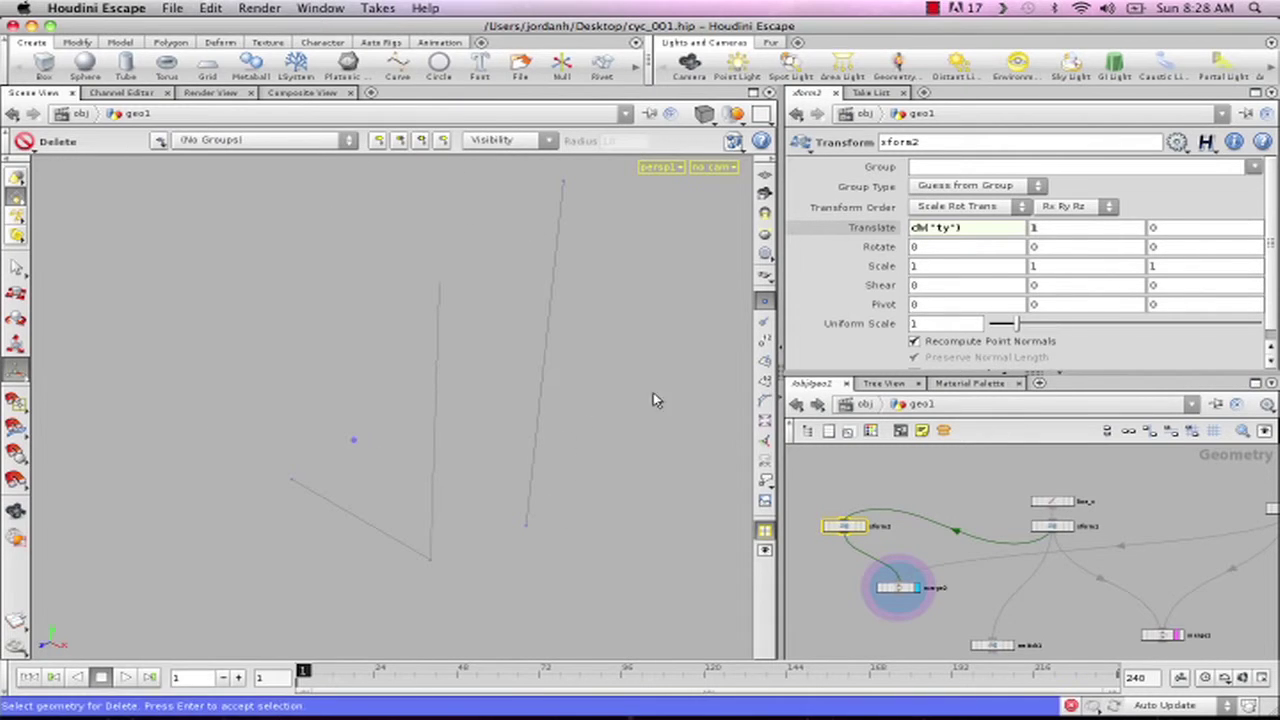
click(843, 525)
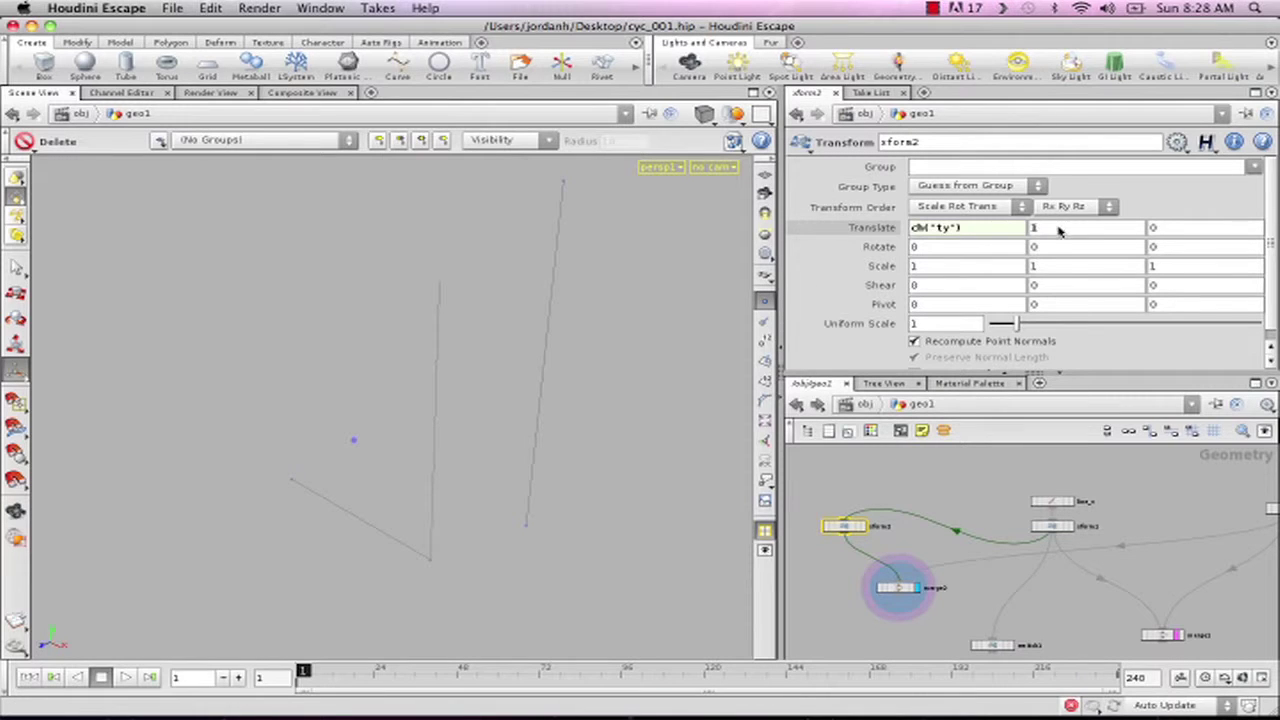
middle_drag(1060, 227, 1049, 202)
Step: Set xform2's pivot to $CEX, $YMIN, $CEZ so it sits at the lower end of the vertical line
click(938, 308)
text($CEX)
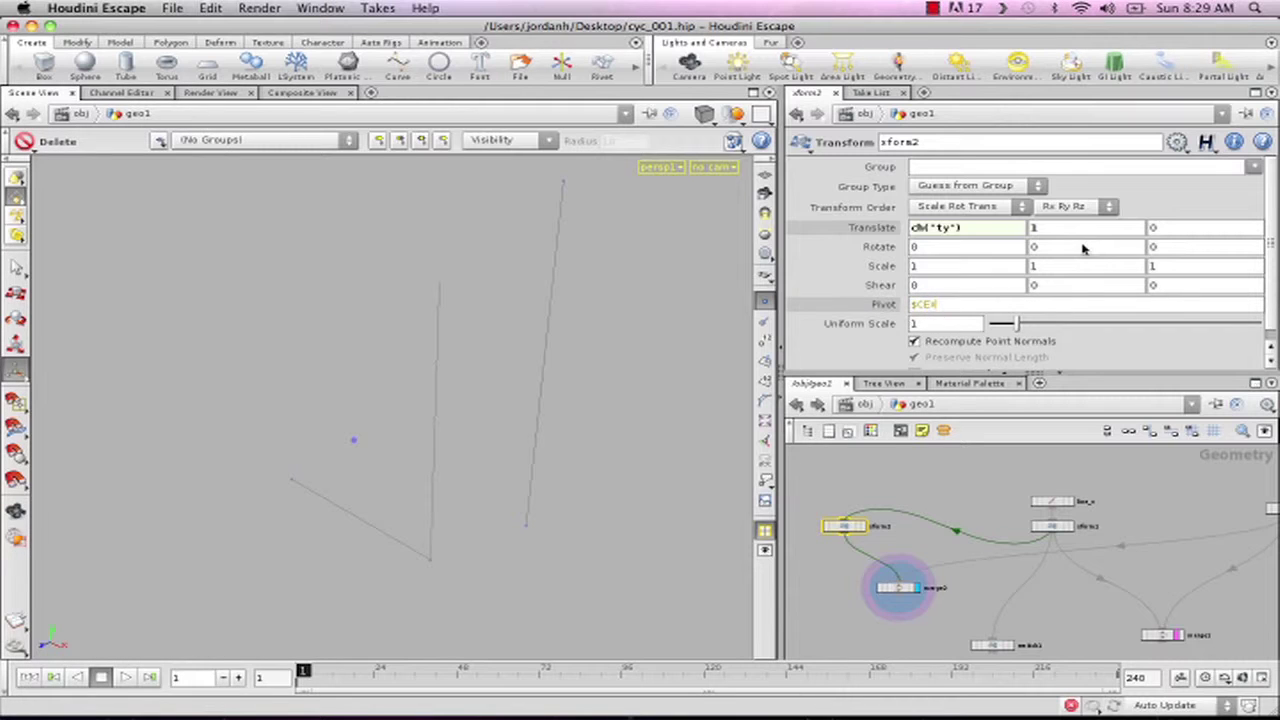
key(Return)
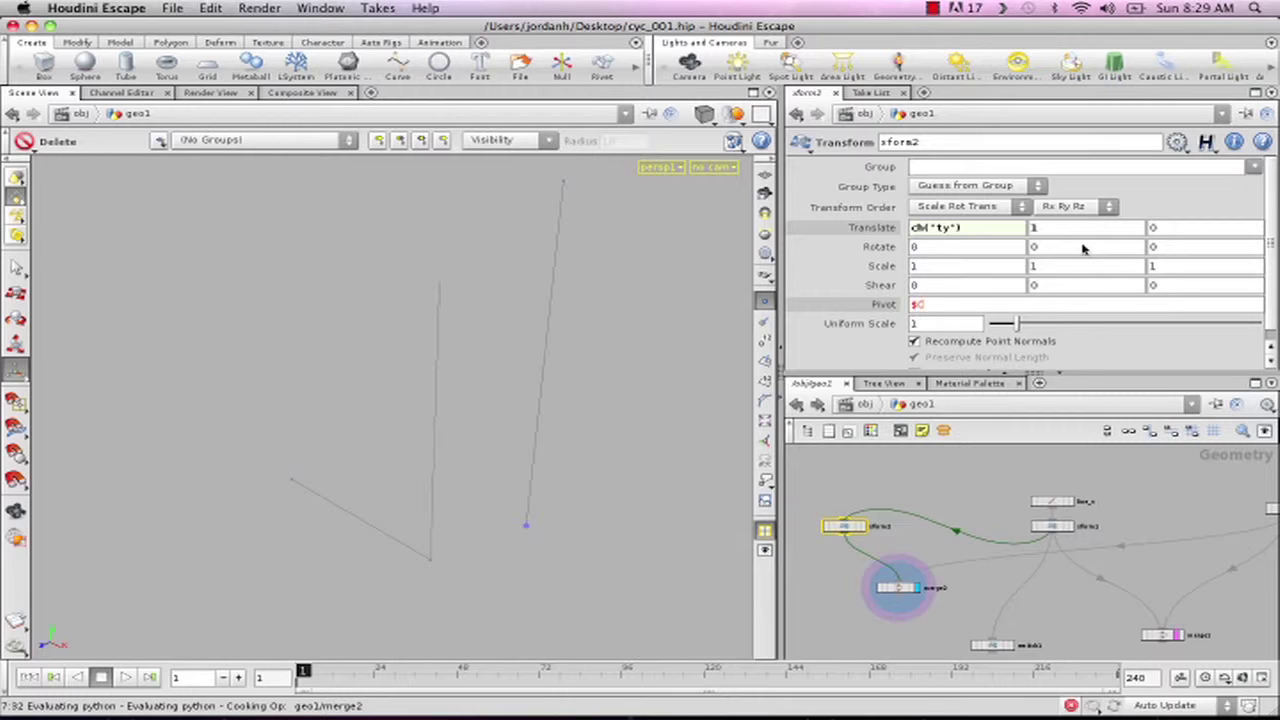
text(X)
key(Tab)
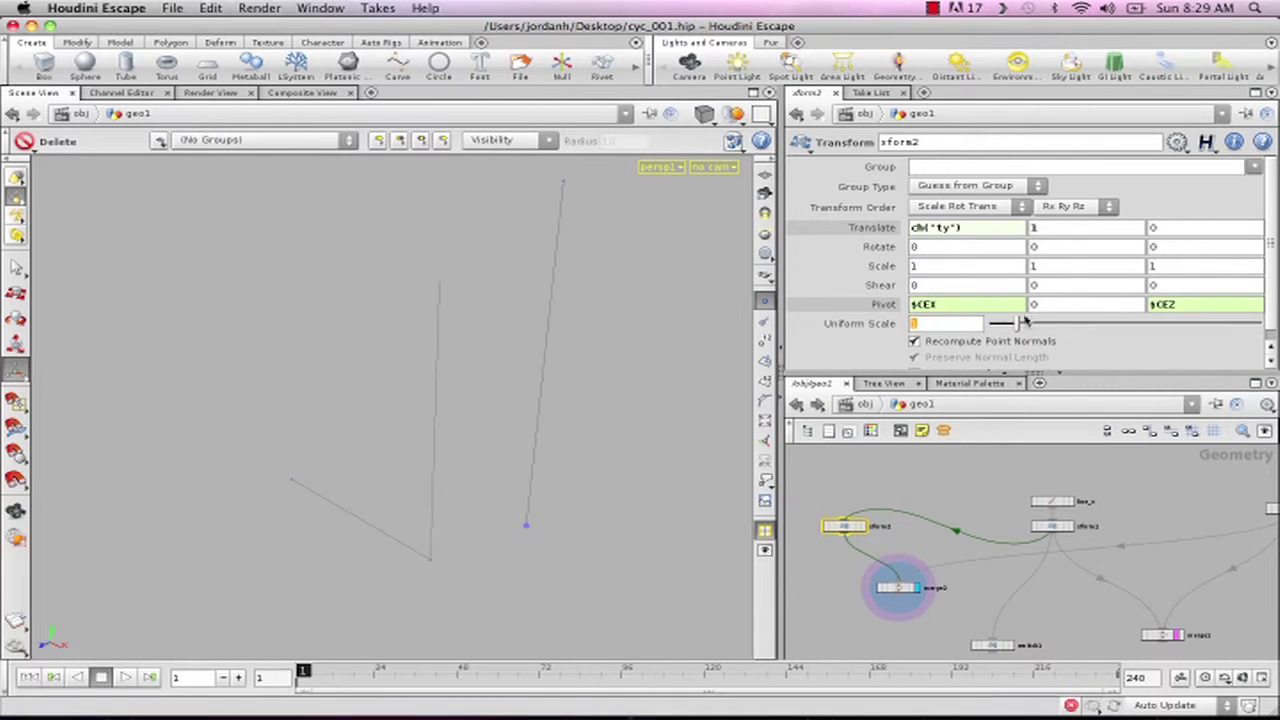
click(1034, 306)
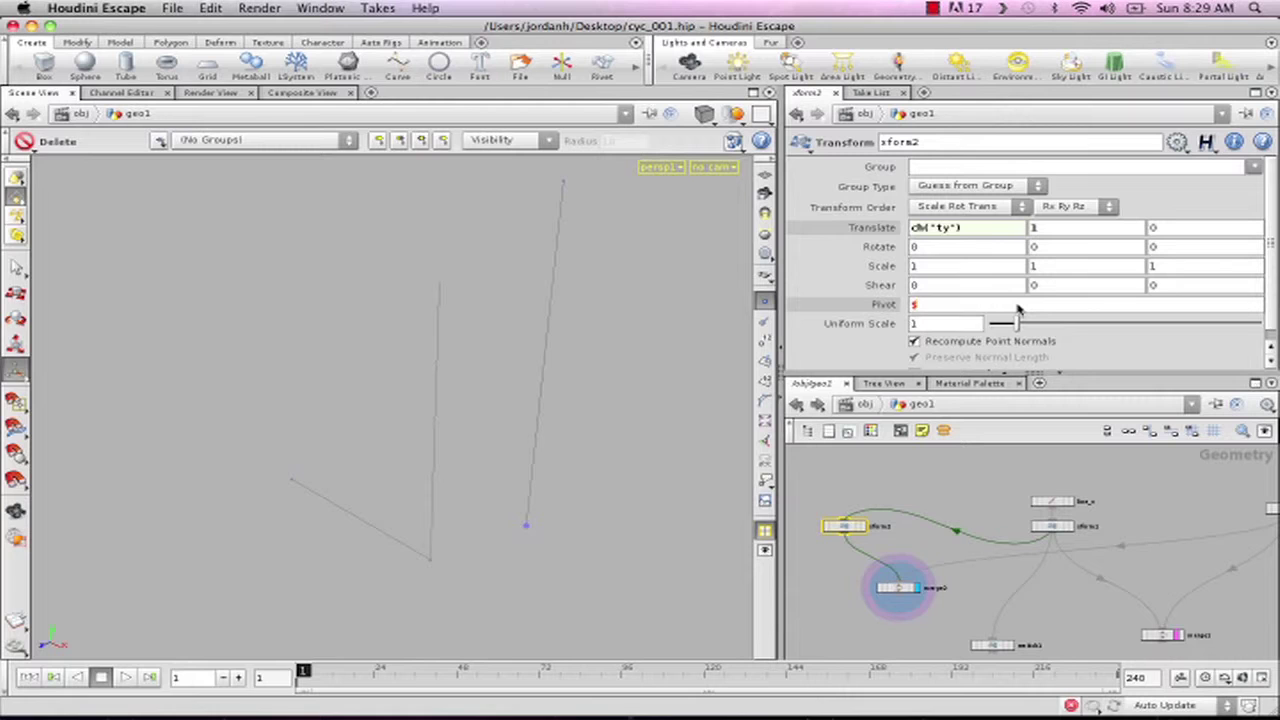
text(N)
key(Return)
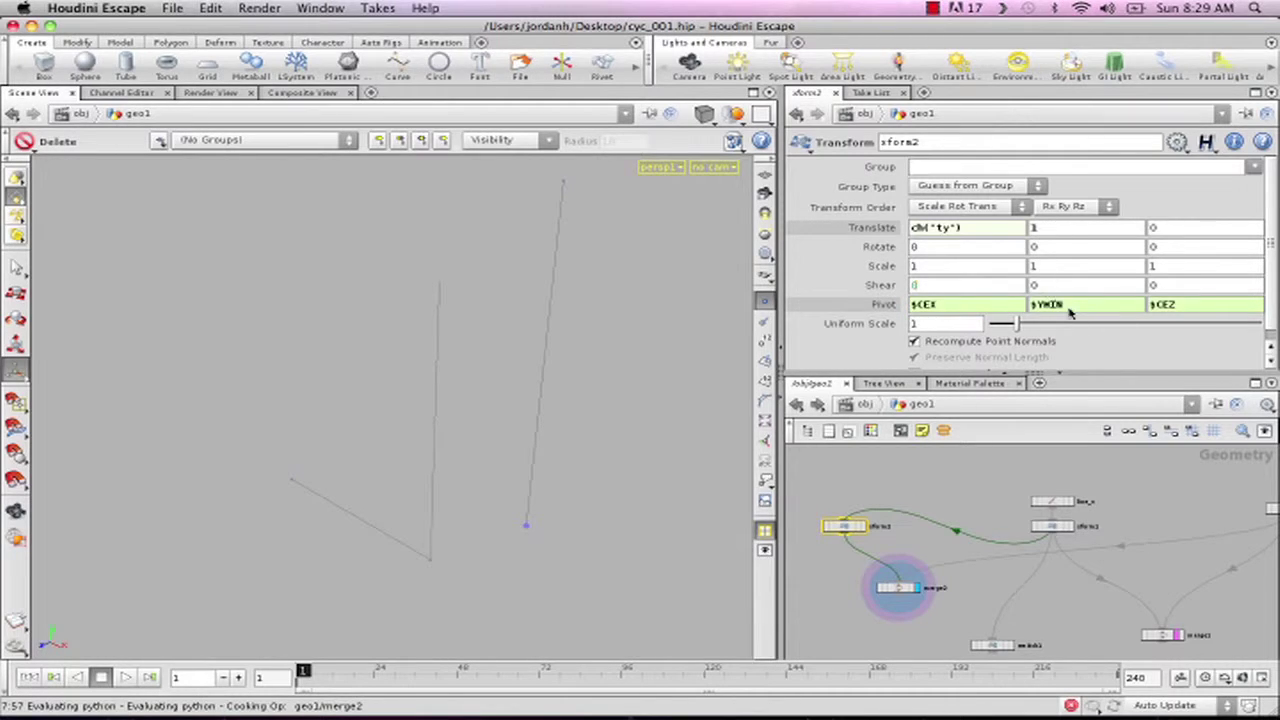
Step: Try xform2's pivot at the upper end of the line, and restore its Y value to $YMIN
drag(1048, 306, 1077, 308)
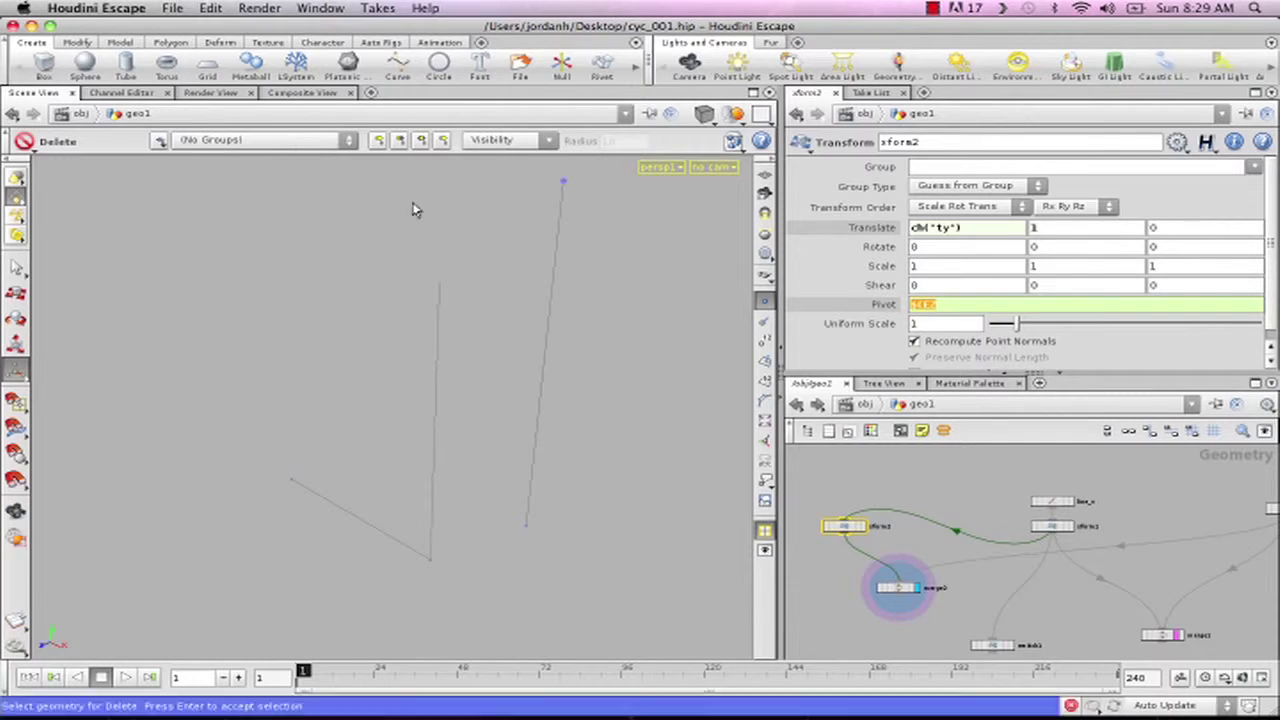
key(Return)
click(1046, 308)
key(BackSpace)
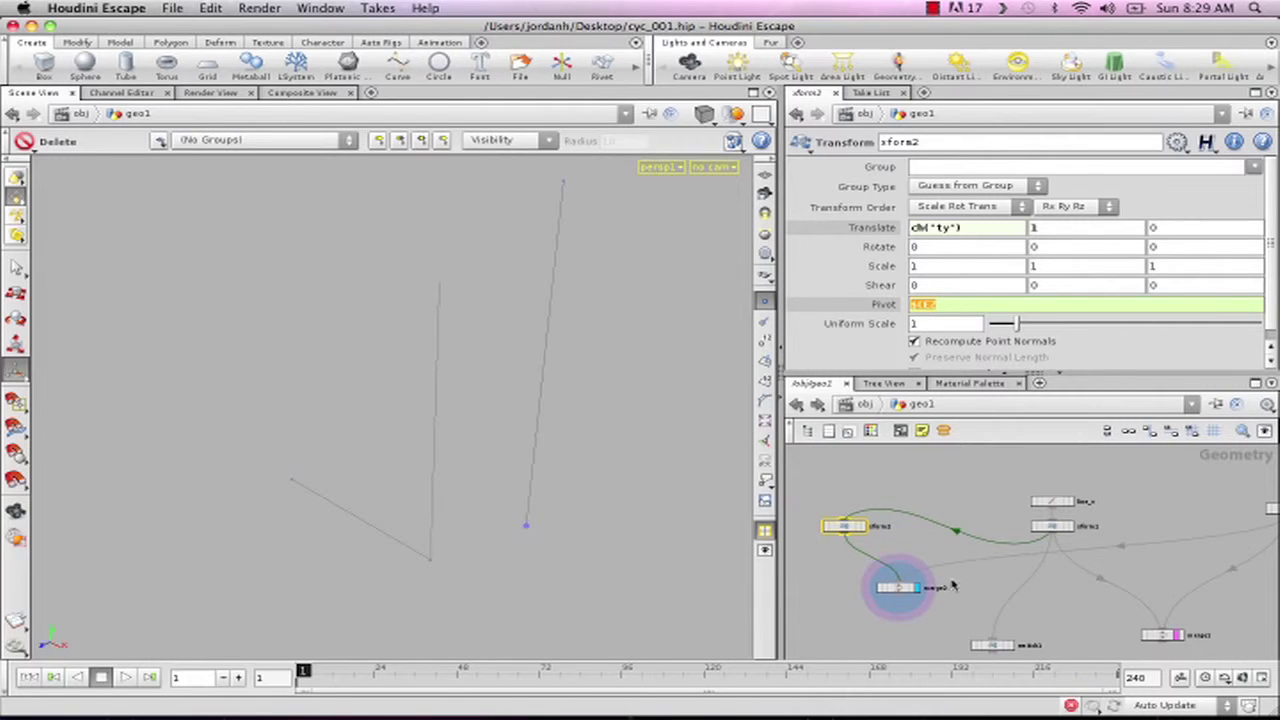
click(855, 608)
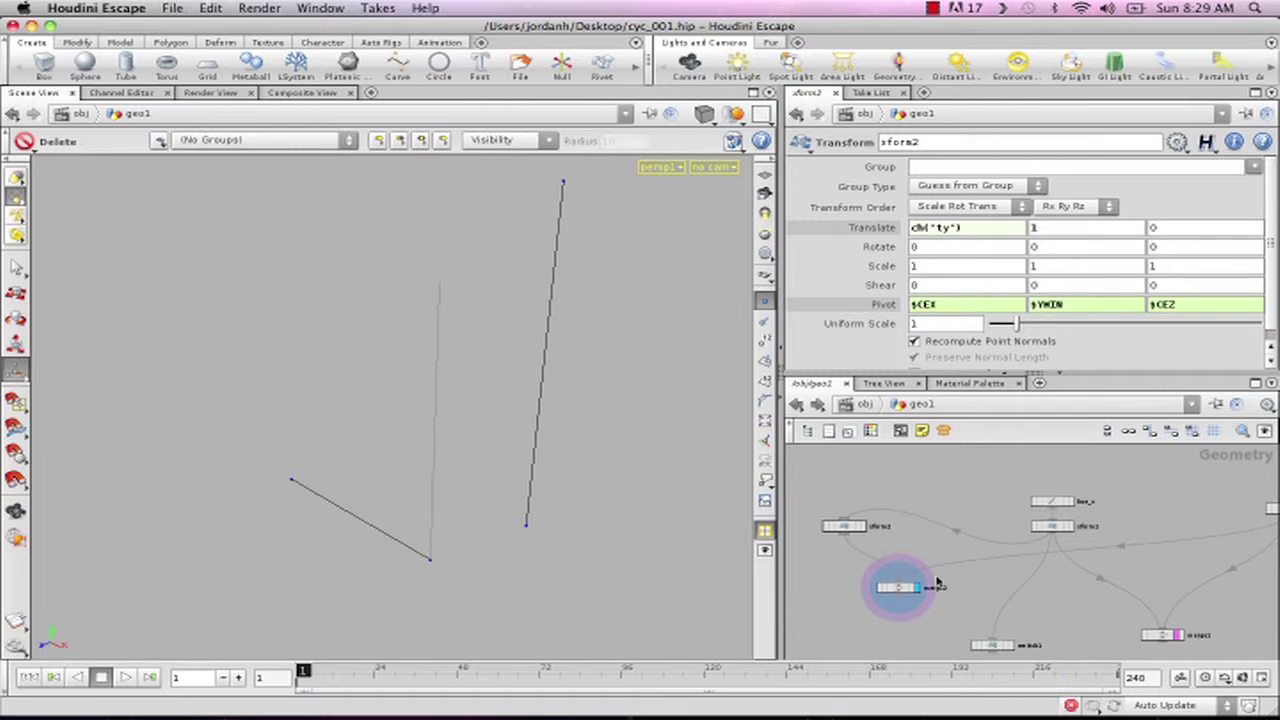
Step: Add a Join node, connect merge2 into it, and display its result
middle_drag(958, 495, 1060, 488)
scroll(1060, 475, down, 3)
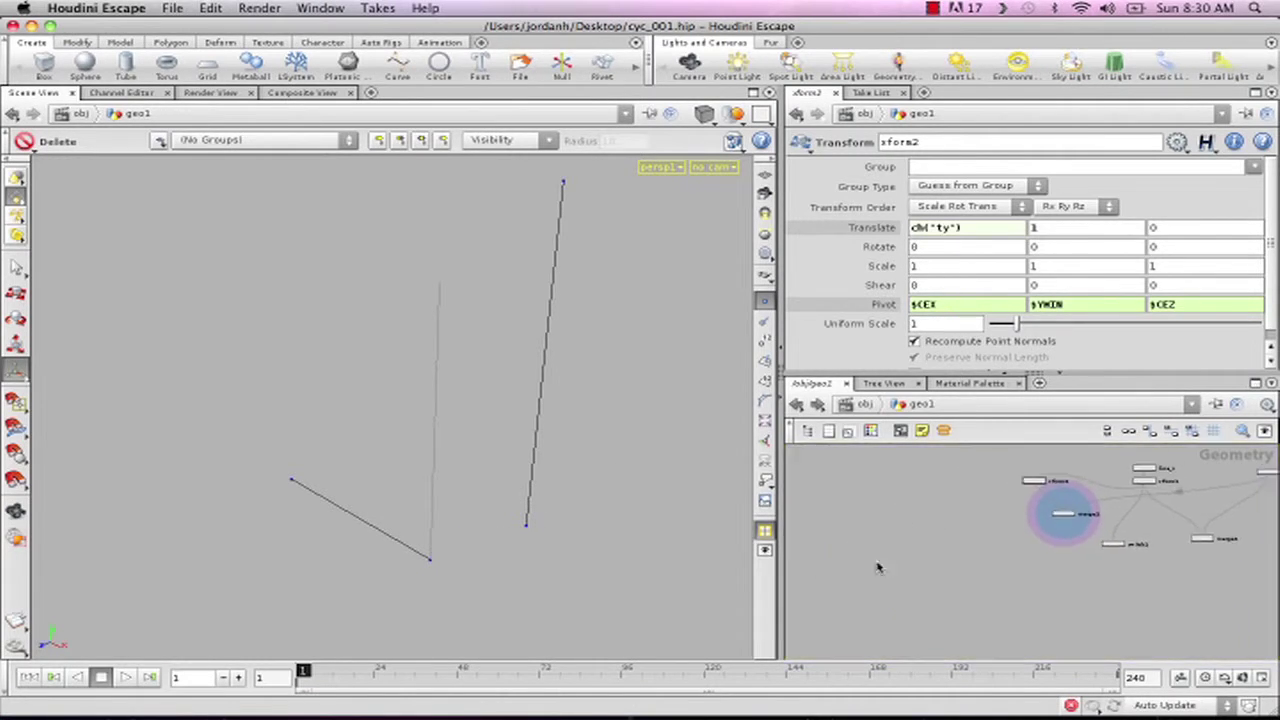
key(Tab)
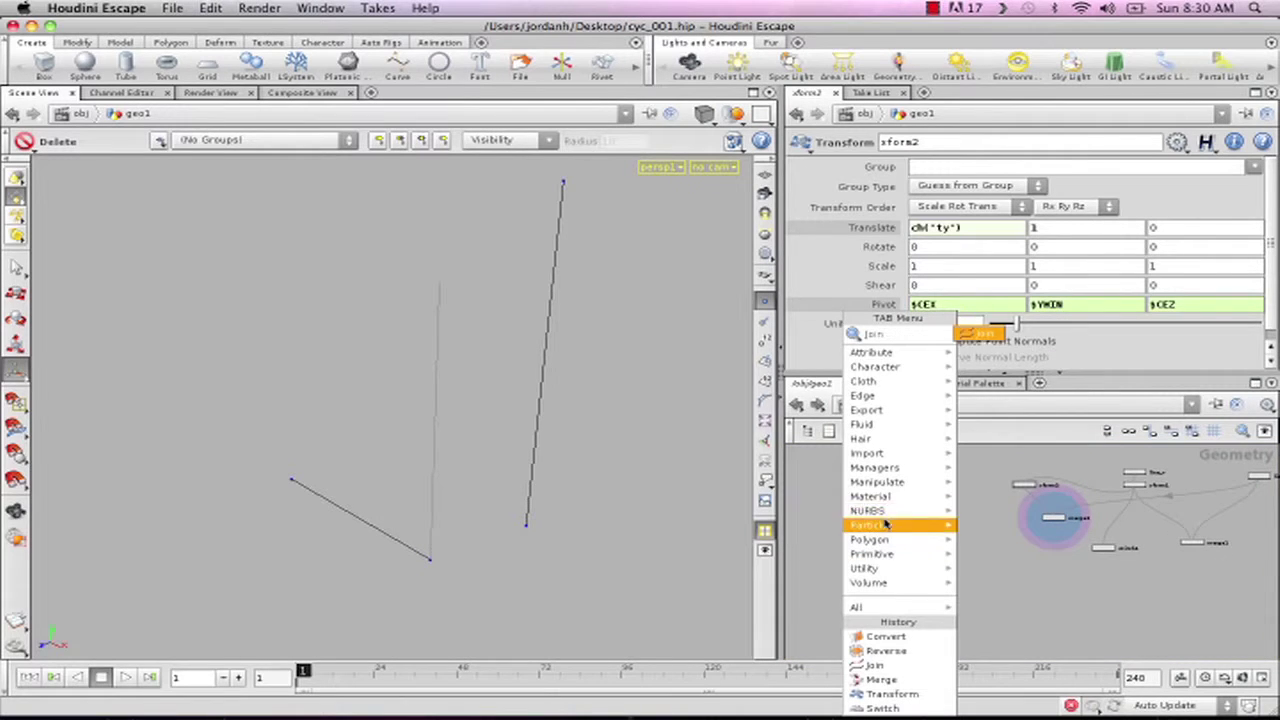
click(985, 334)
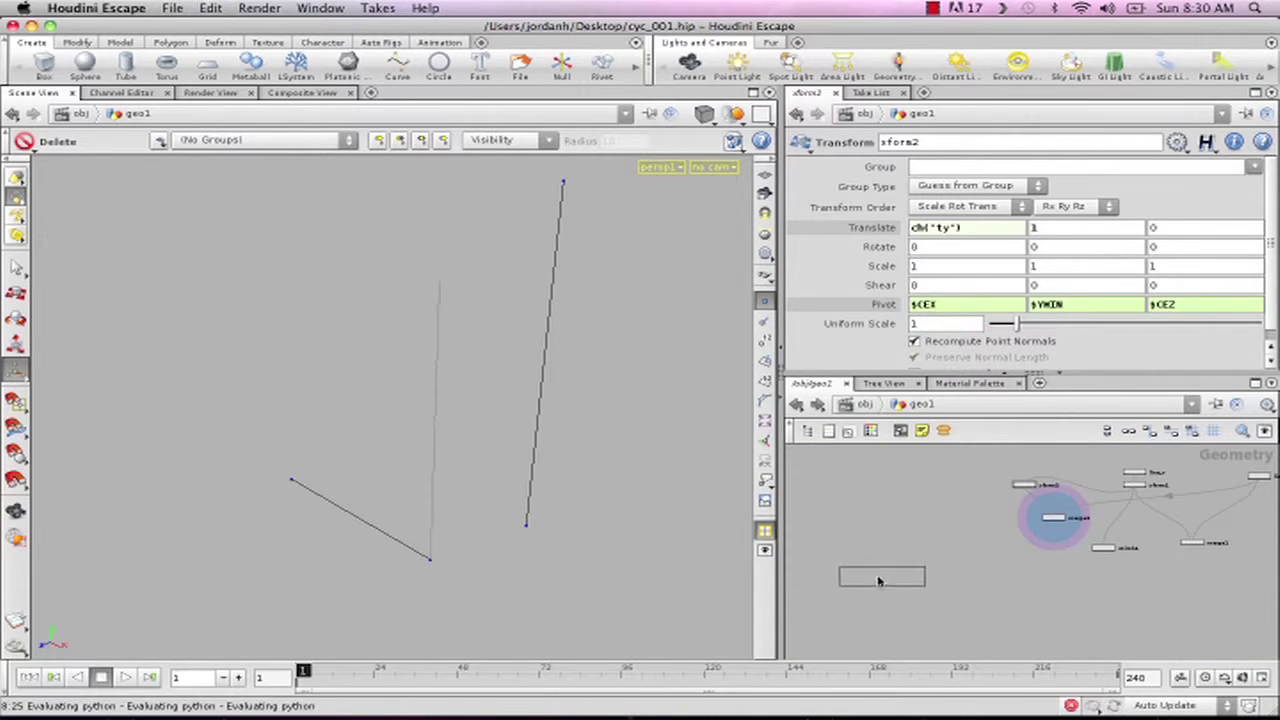
click(886, 563)
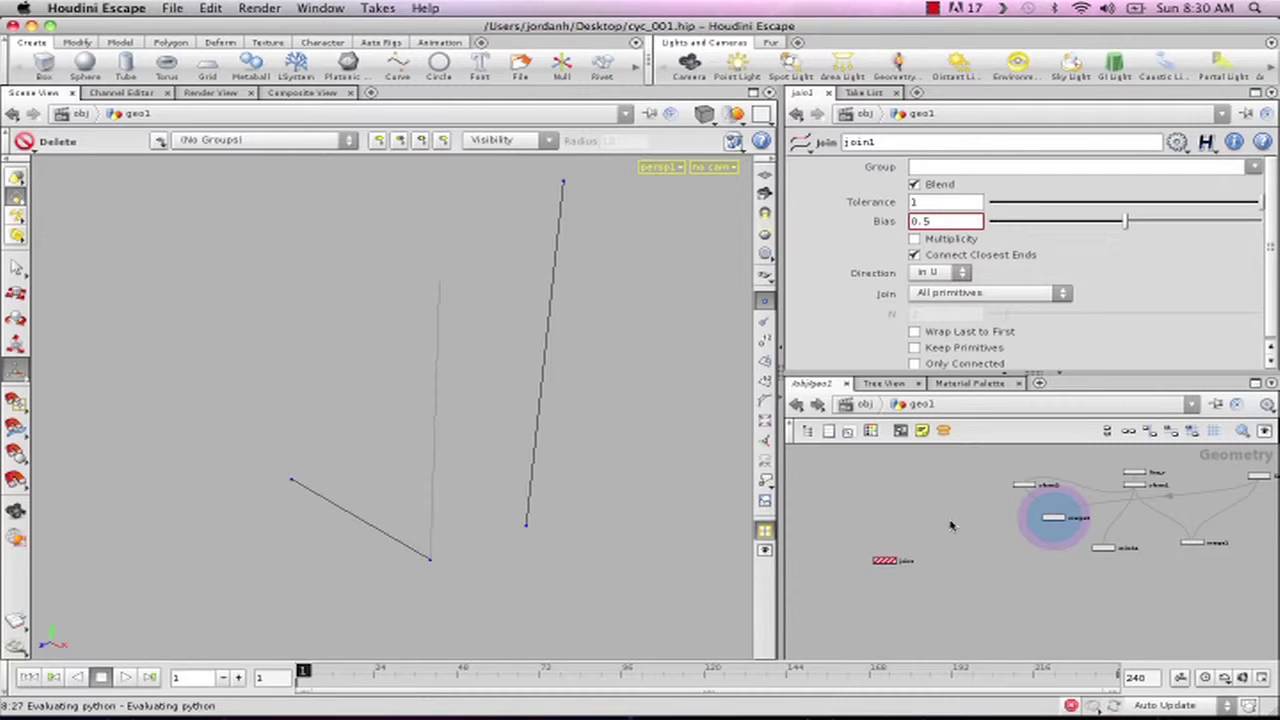
scroll(966, 515, up, 3)
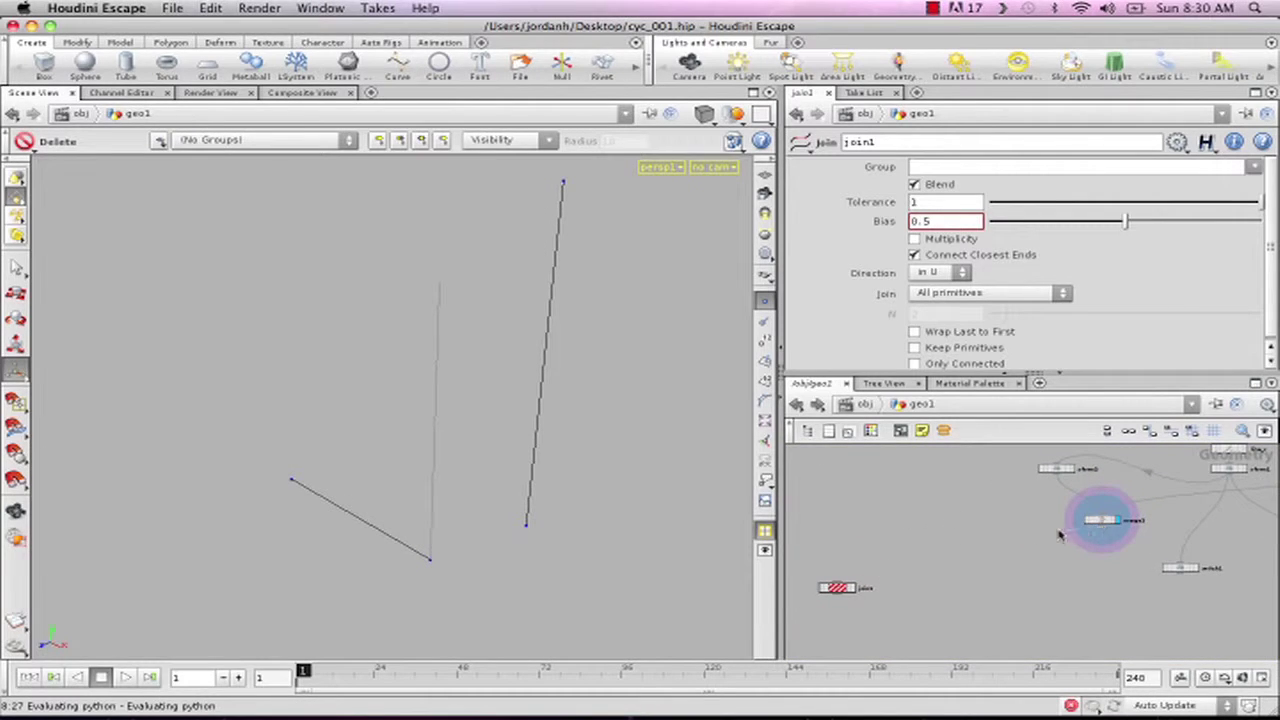
click(855, 590)
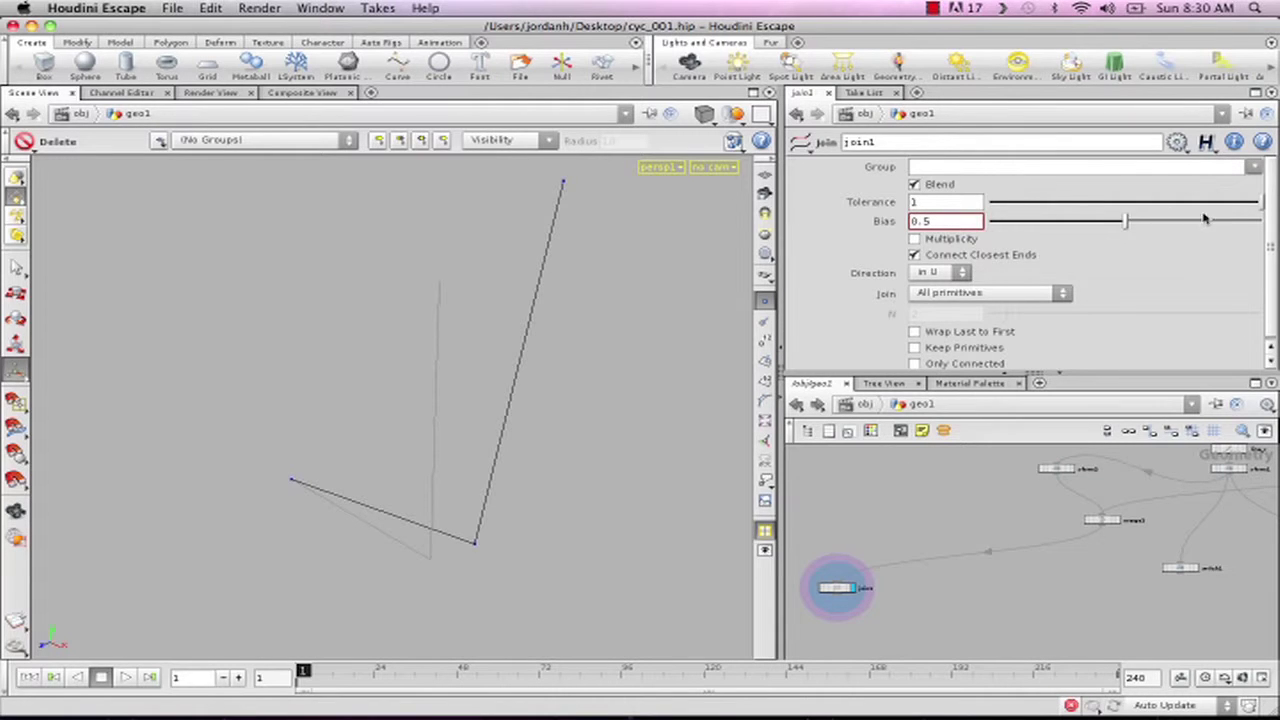
Step: Set join1's bias to 1 and its tolerance to 0
drag(1120, 222, 5, 286)
drag(991, 224, 835, 196)
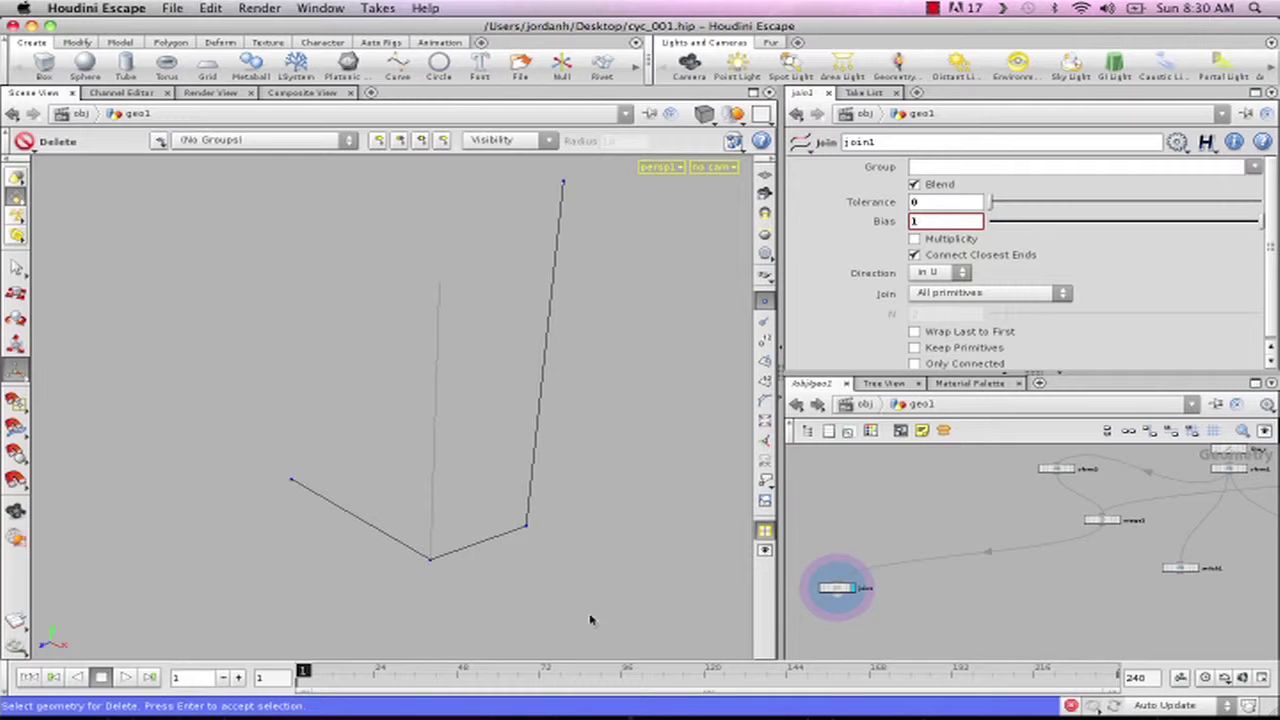
Step: Try join1's Multiplicity and Connect Closest Ends options and check the Direction choices, leaving the direction in U
click(931, 241)
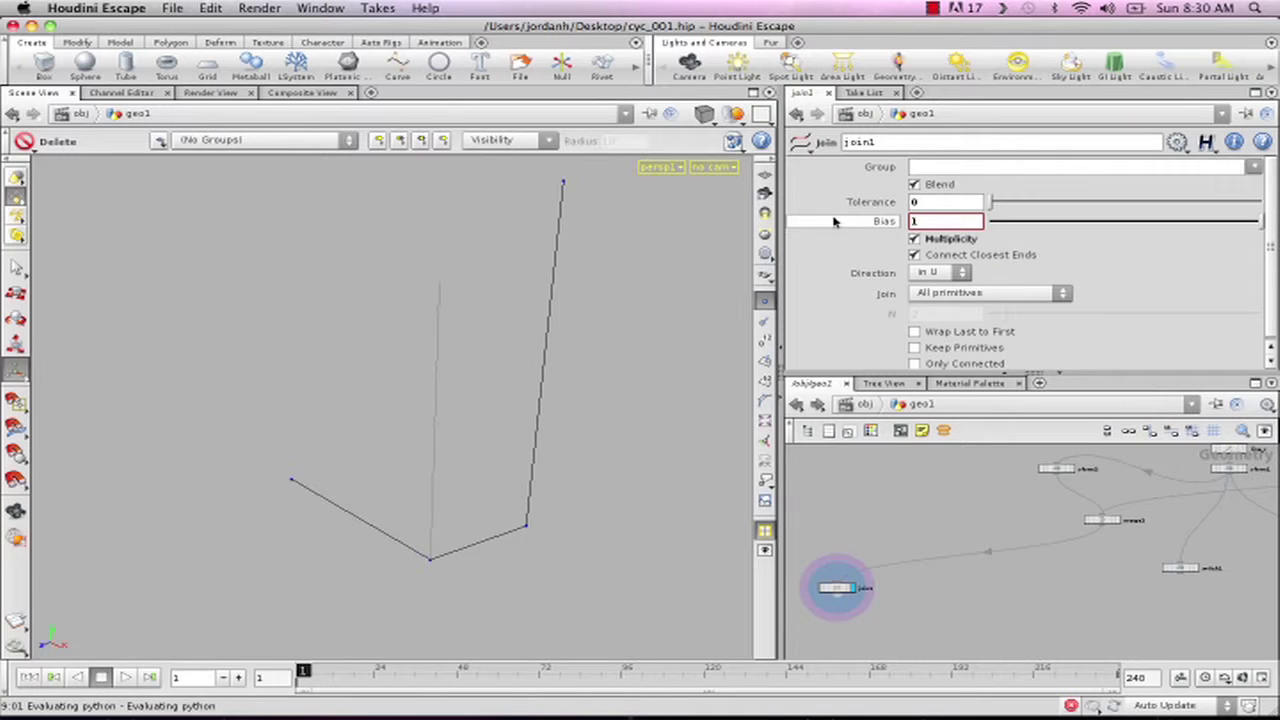
click(914, 255)
click(914, 241)
click(937, 273)
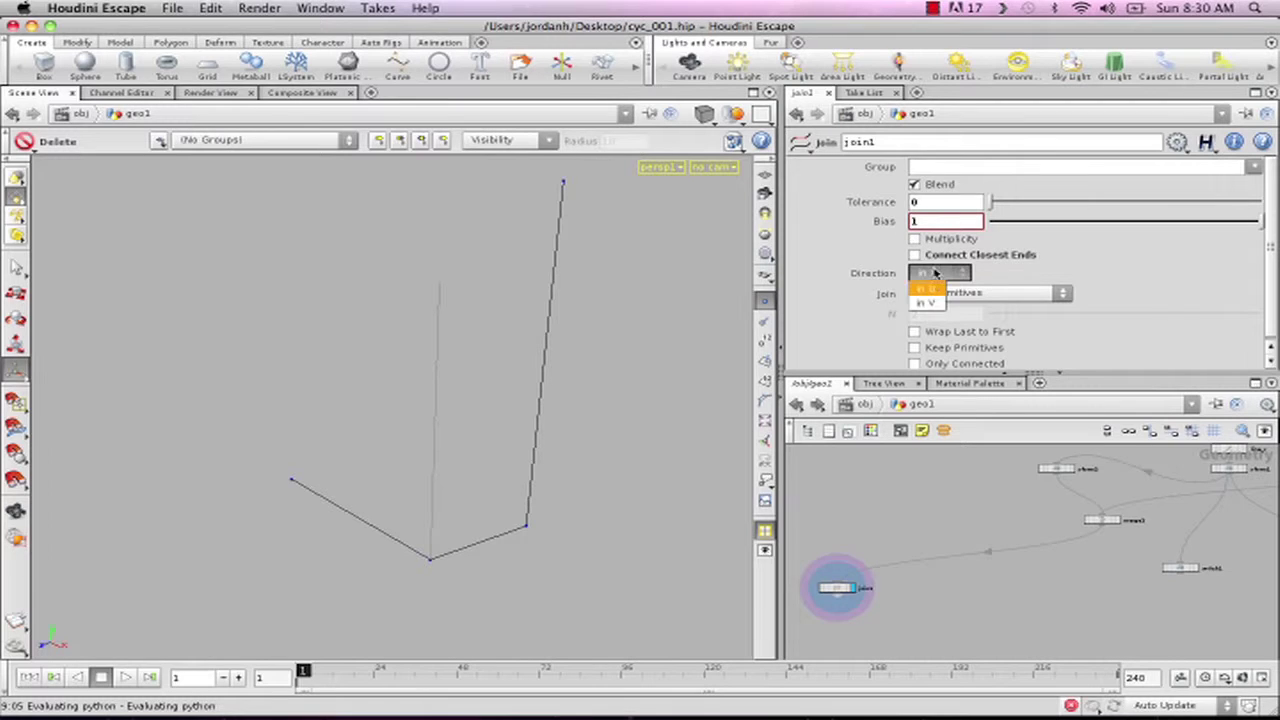
click(930, 288)
click(937, 273)
click(926, 276)
Step: Turn on Multiplicity and turn off Blend for join1, with Connect Closest Ends enabled
click(914, 240)
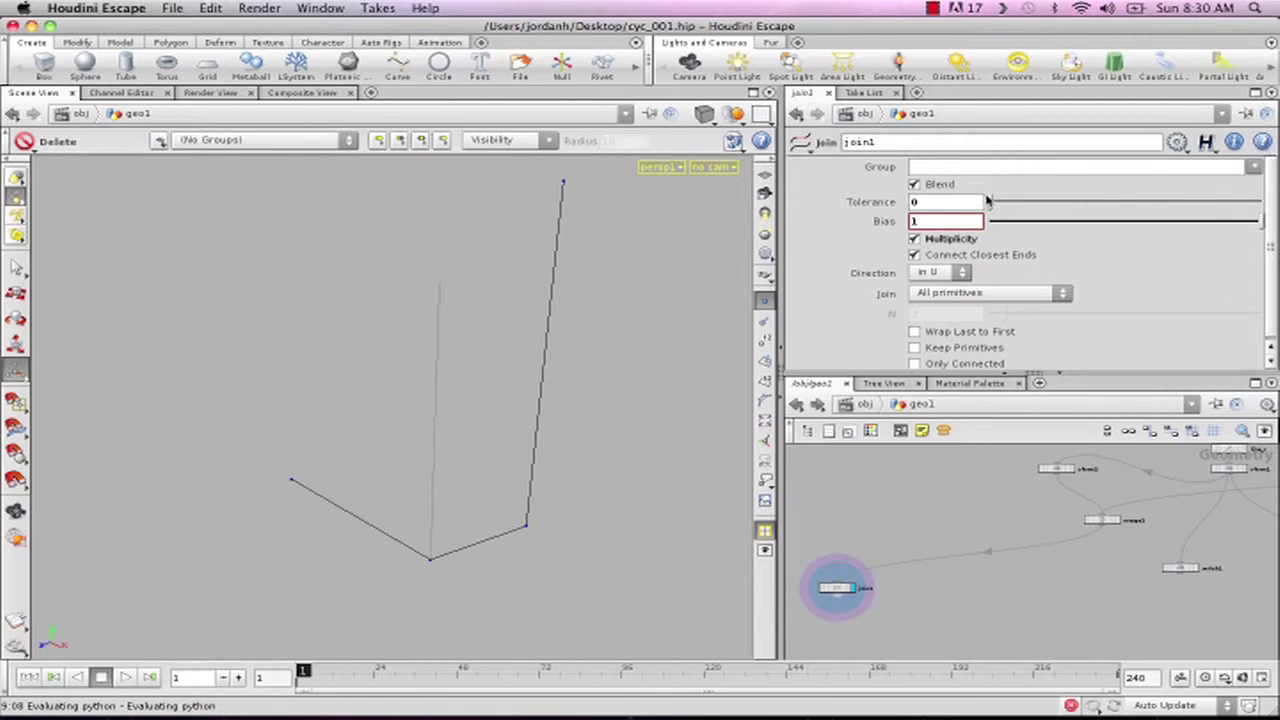
mouse_move(988, 201)
mouse_down()
mouse_move(1255, 202)
mouse_move(990, 202)
mouse_up()
click(914, 184)
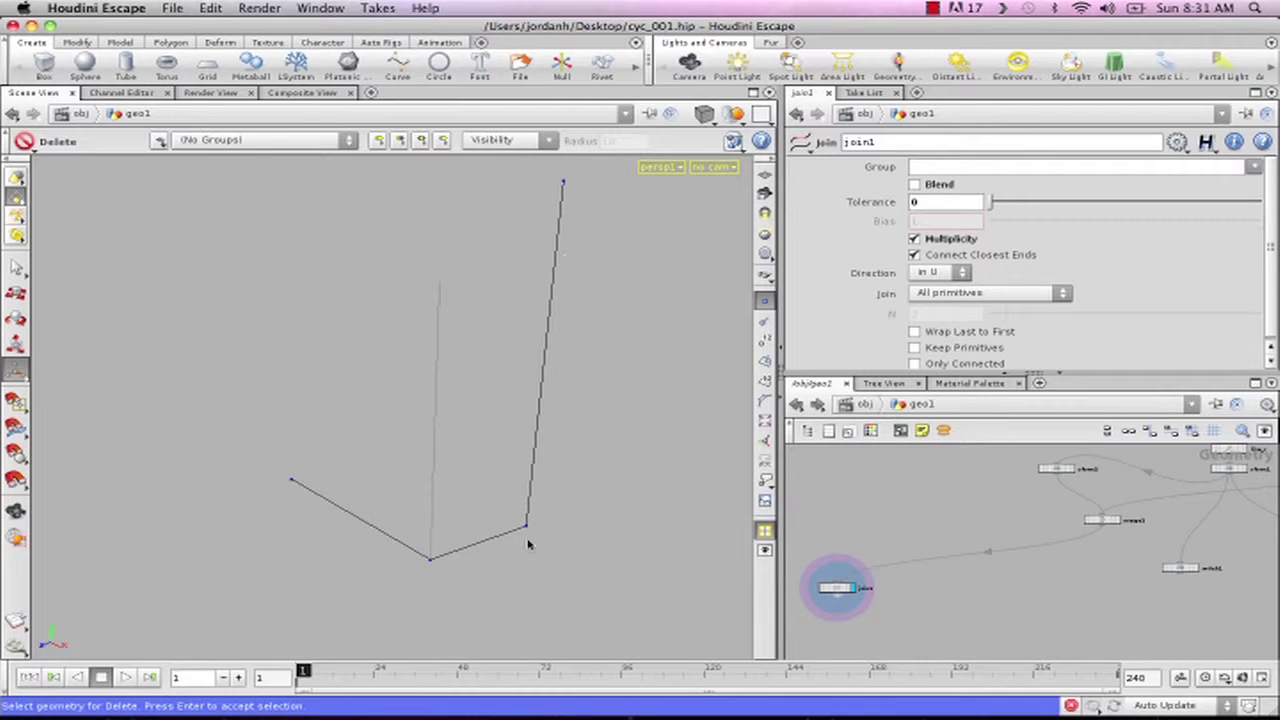
Step: Insert a Convert node between merge2 and join1, and set it to convert to NURBS Curve
key(Tab)
mouse_move(803, 510)
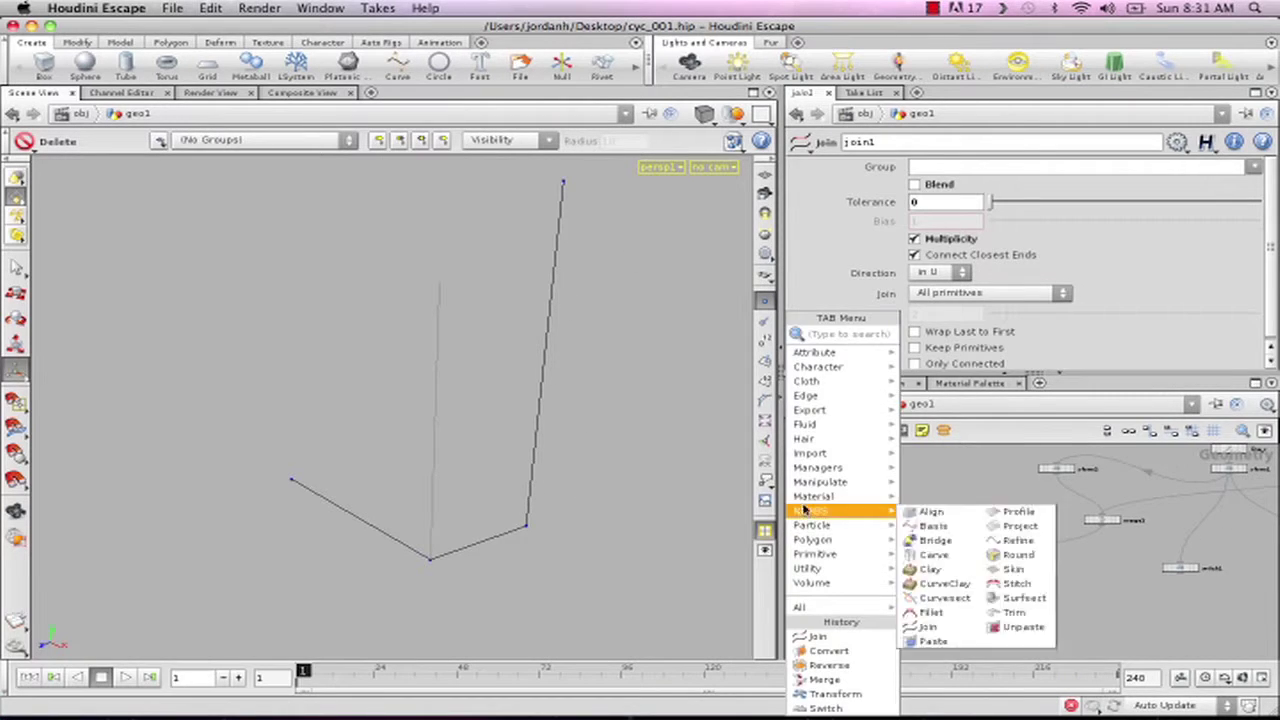
text(c)
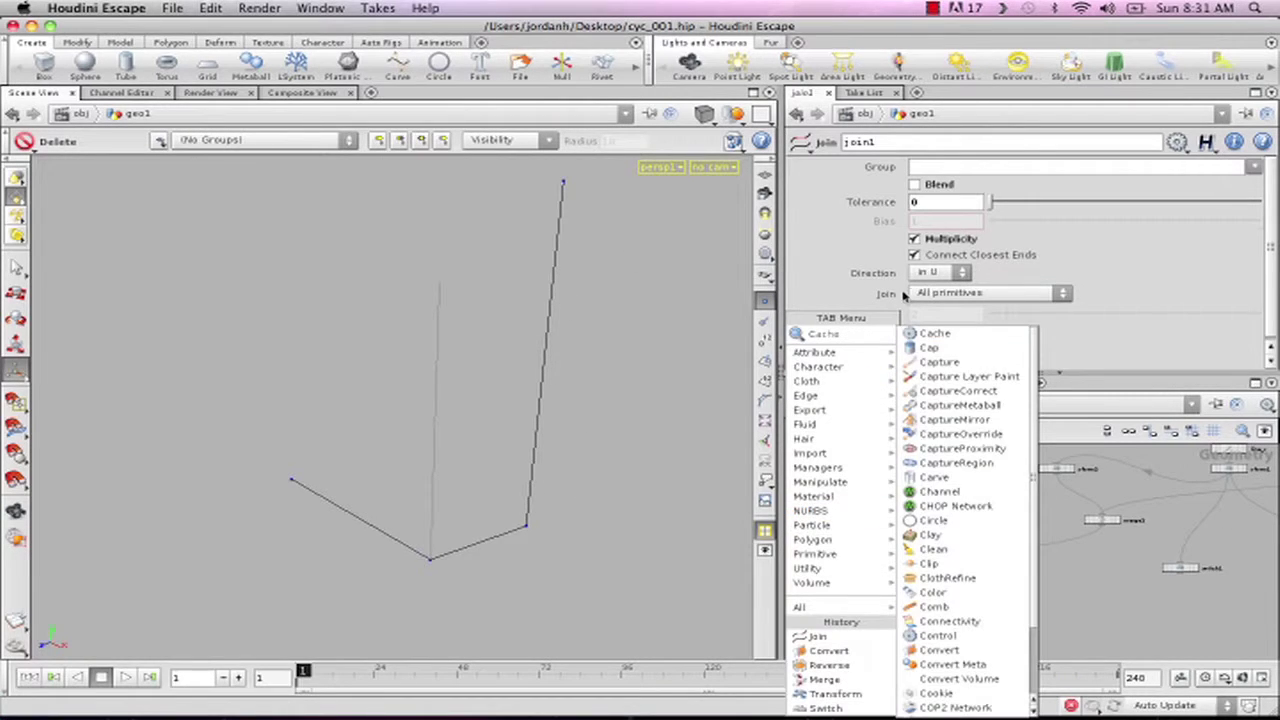
click(950, 652)
click(917, 501)
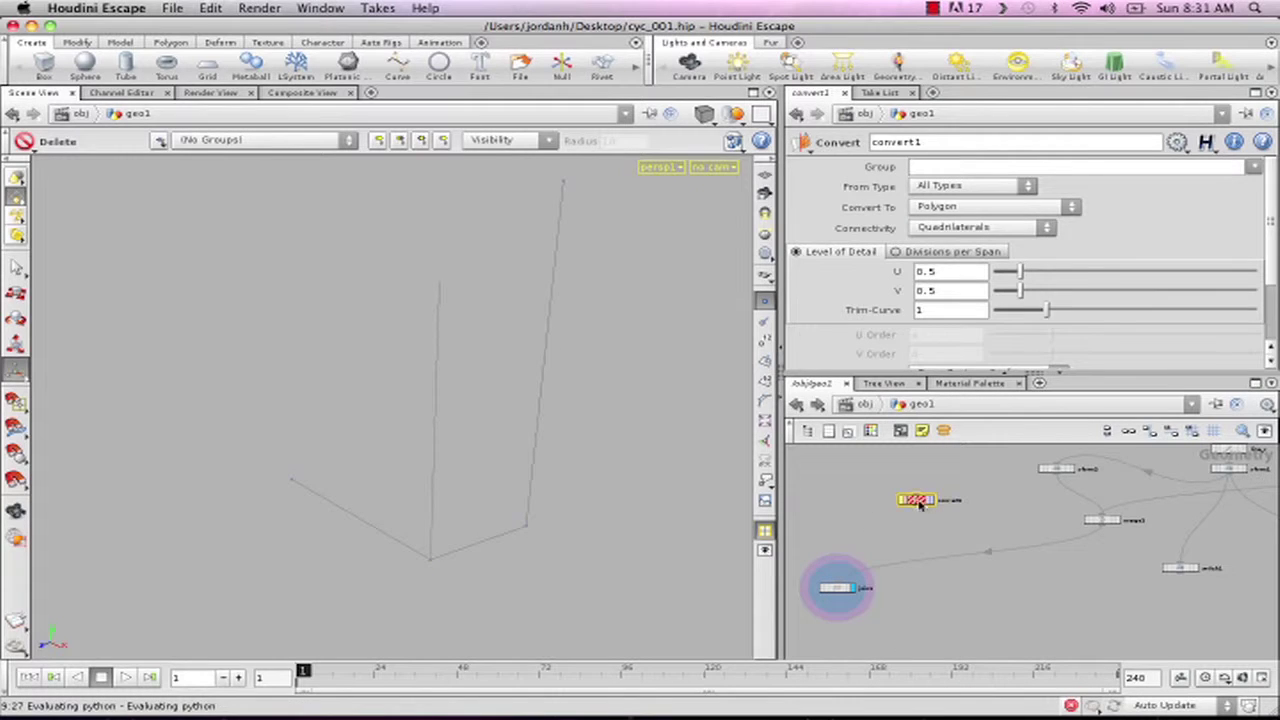
drag(917, 503, 1030, 547)
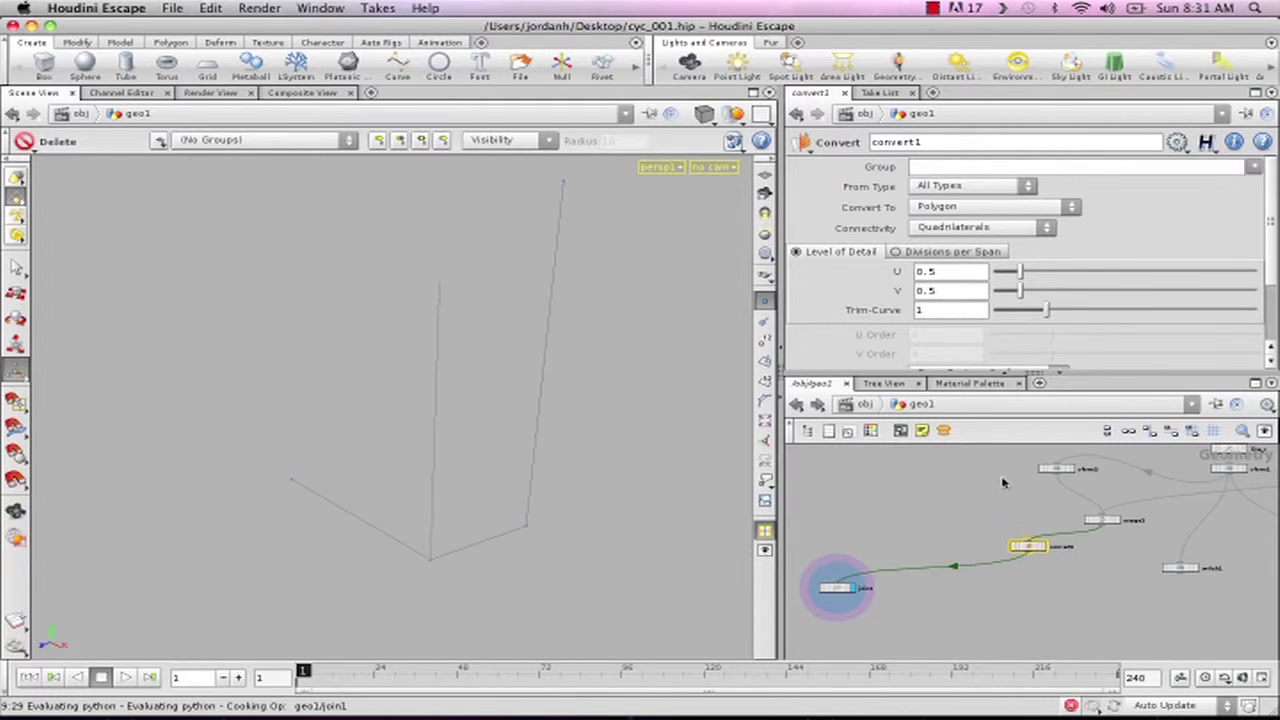
click(946, 205)
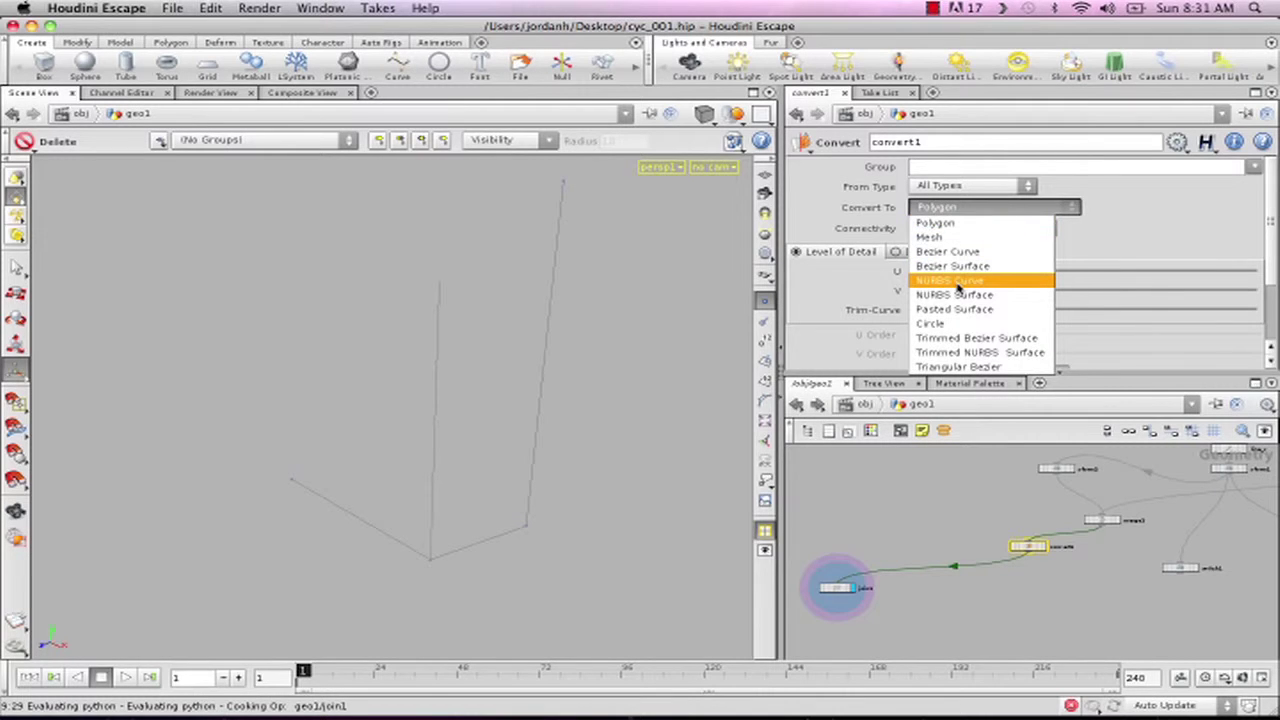
click(957, 282)
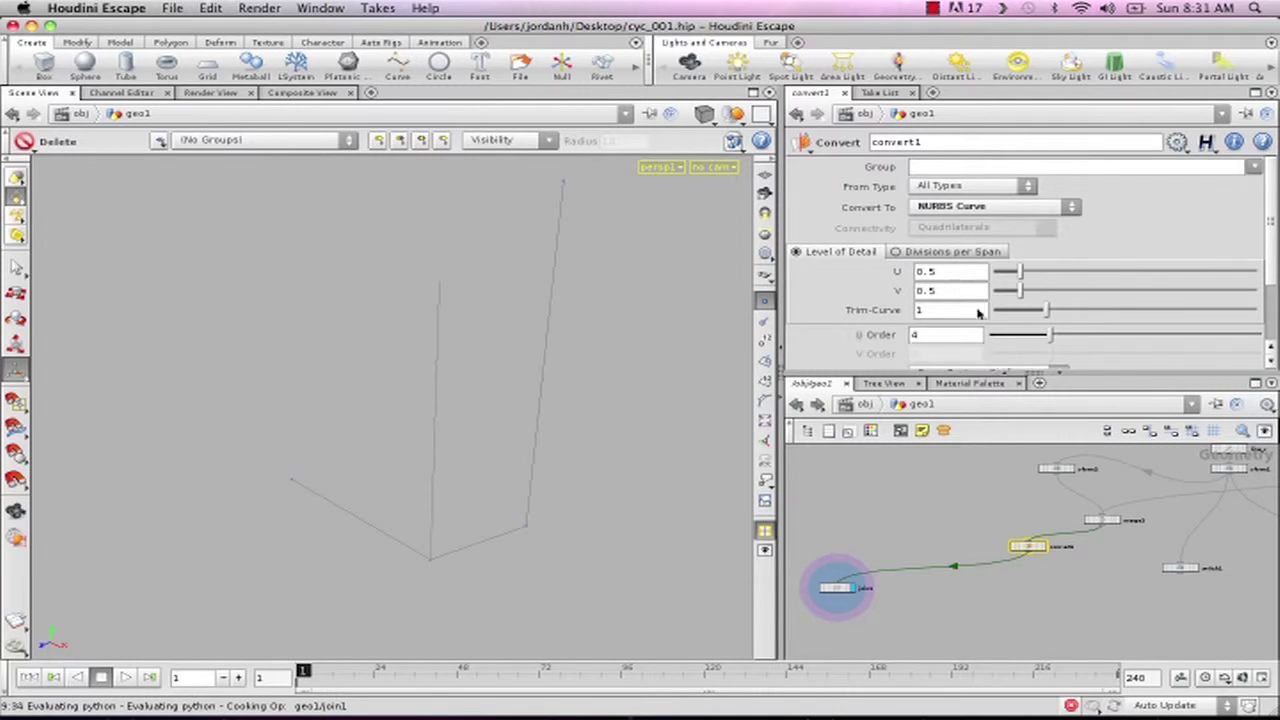
Step: Compare join1 with and without Blend, leave Blend off, and raise its tolerance to 1
click(838, 588)
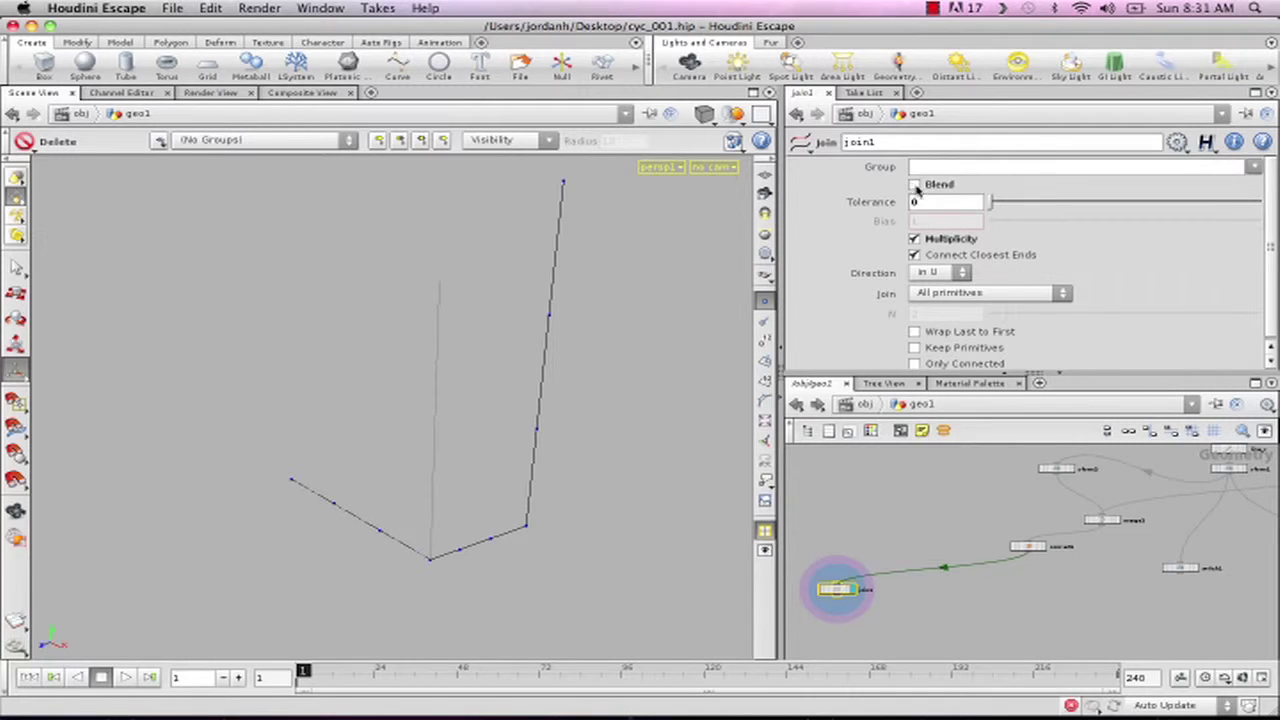
click(914, 185)
click(914, 185)
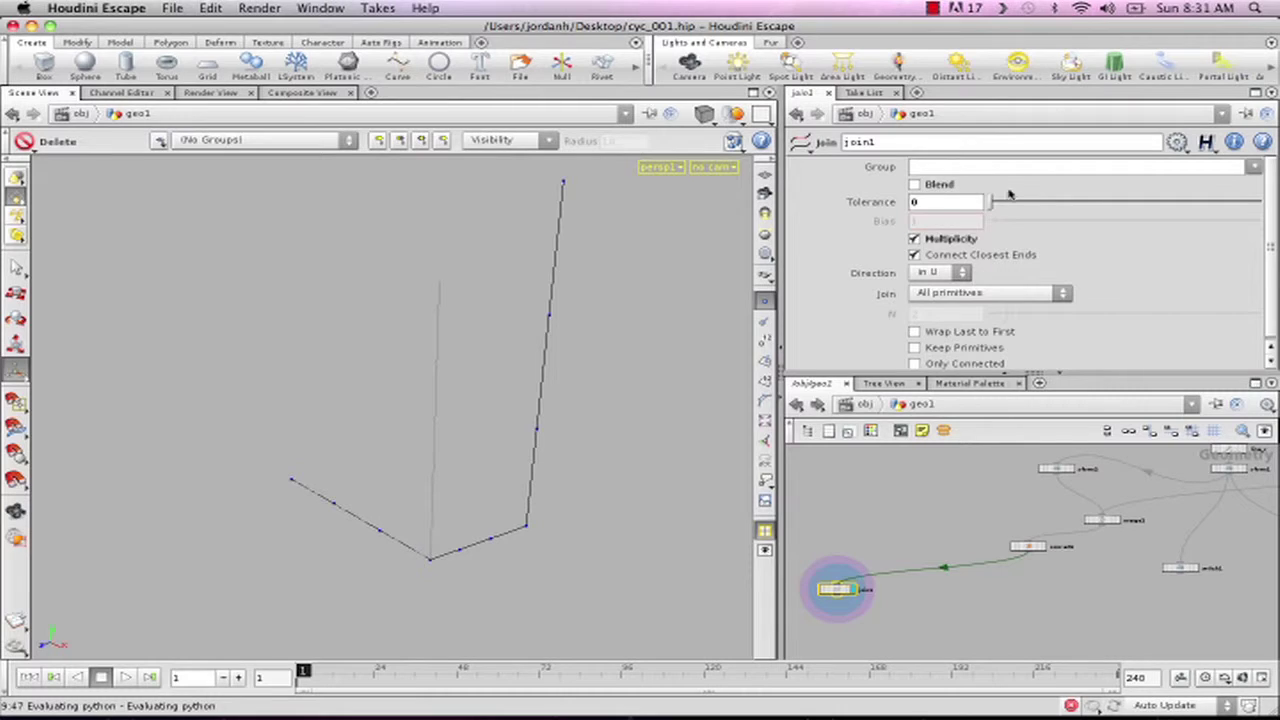
drag(993, 203, 1271, 211)
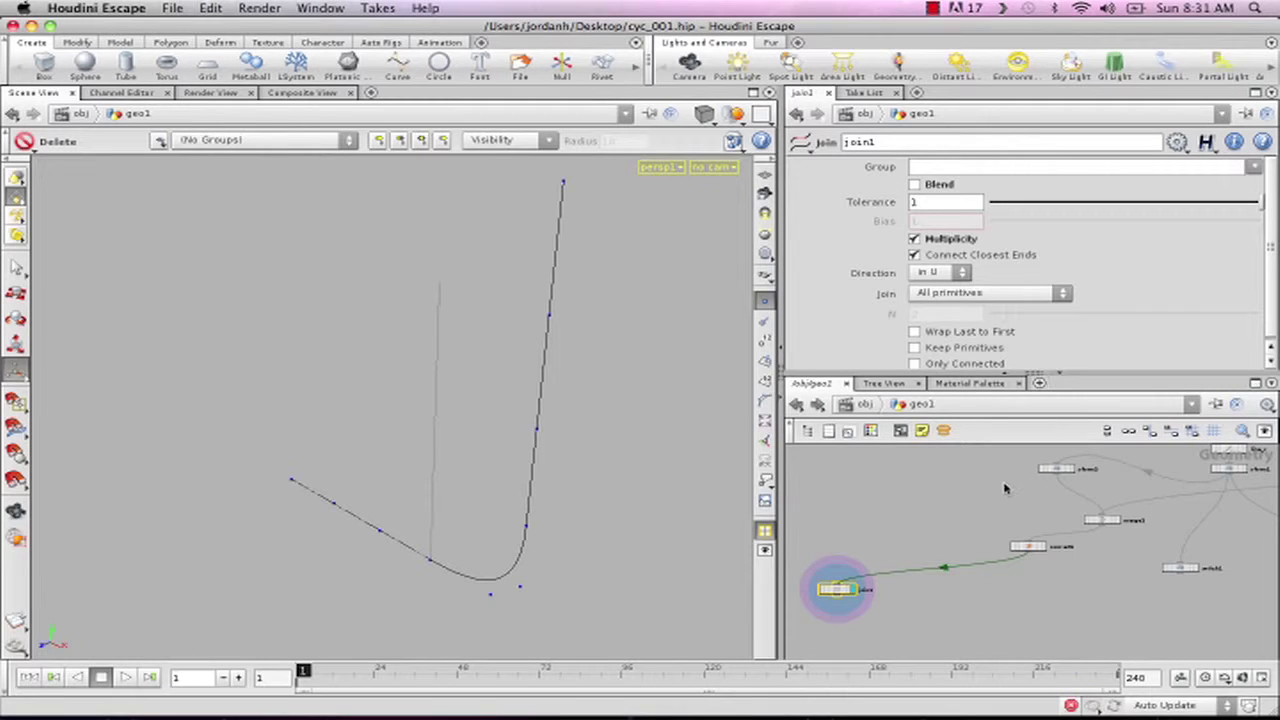
Step: Vary xform2's Y translation to test the size of the curved corner, and set it back to 1
middle_drag(962, 518, 955, 534)
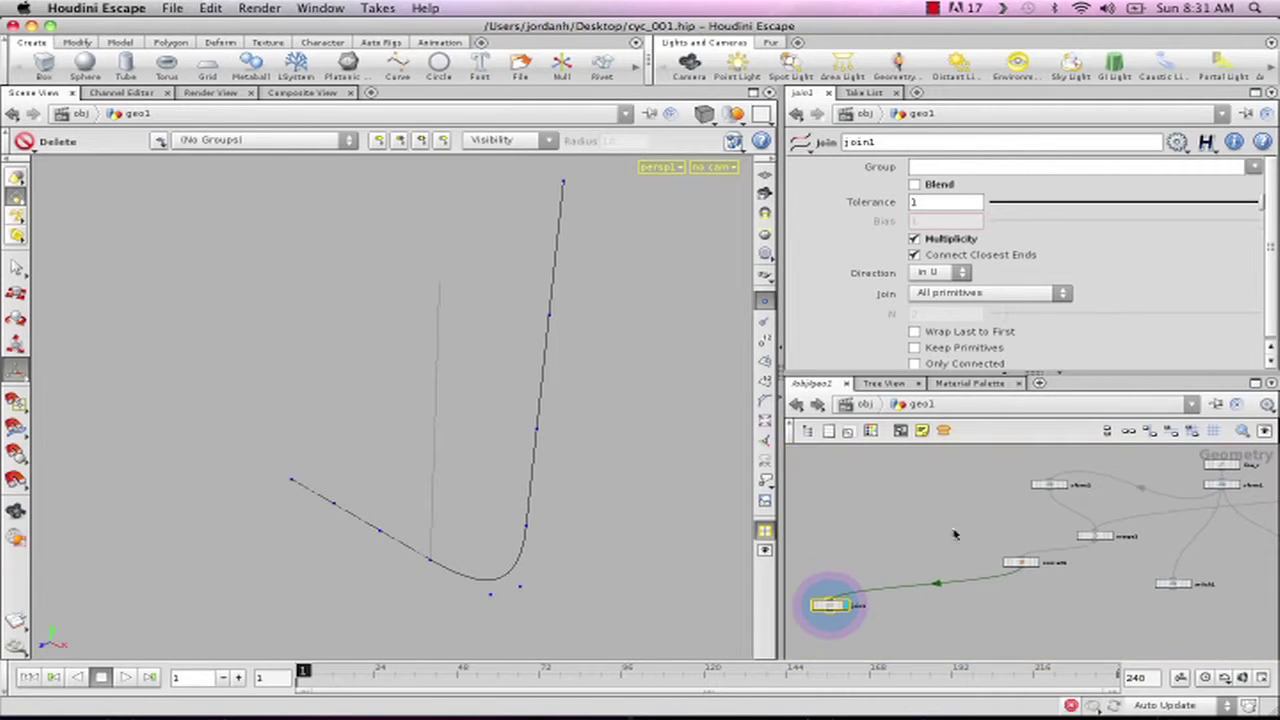
click(1050, 485)
middle_drag(1046, 229, 5, 590)
click(1113, 233)
text(1)
key(Return)
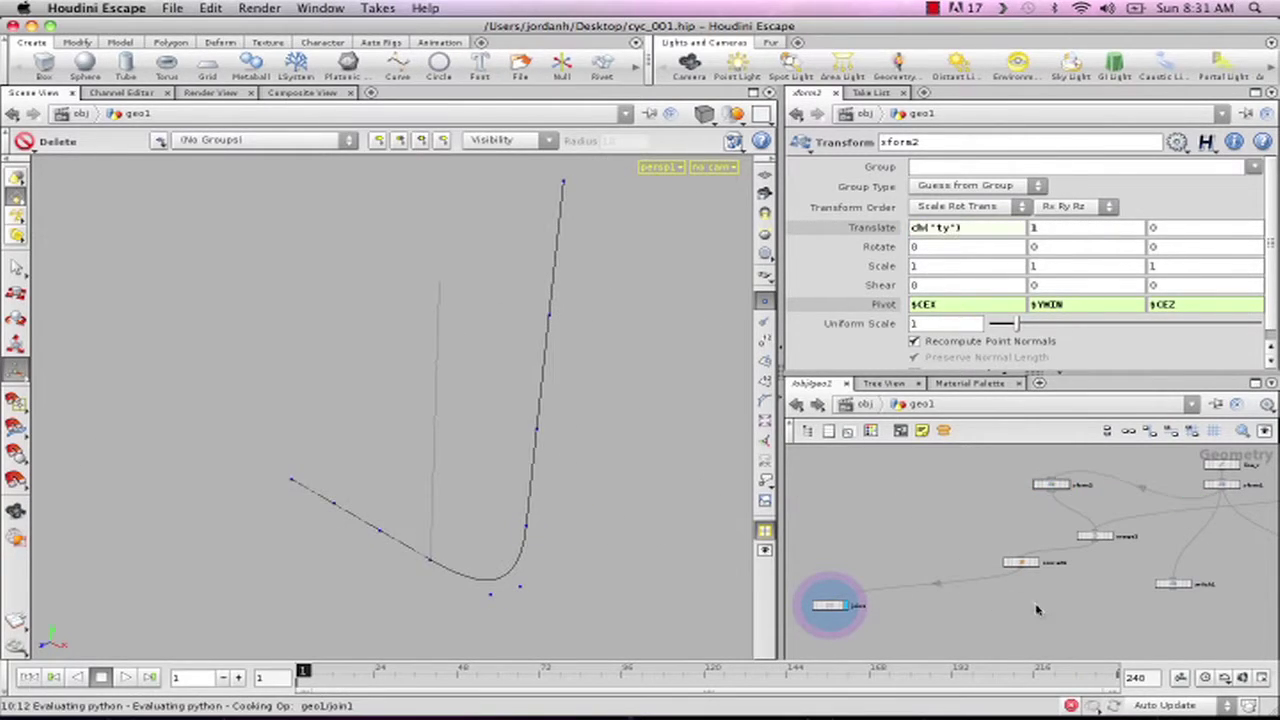
Step: Maximize the network editor, stack convert1 and join1 under merge2, and place switch1 beside join1
middle_drag(1088, 614, 1060, 583)
scroll(1129, 611, down, 4)
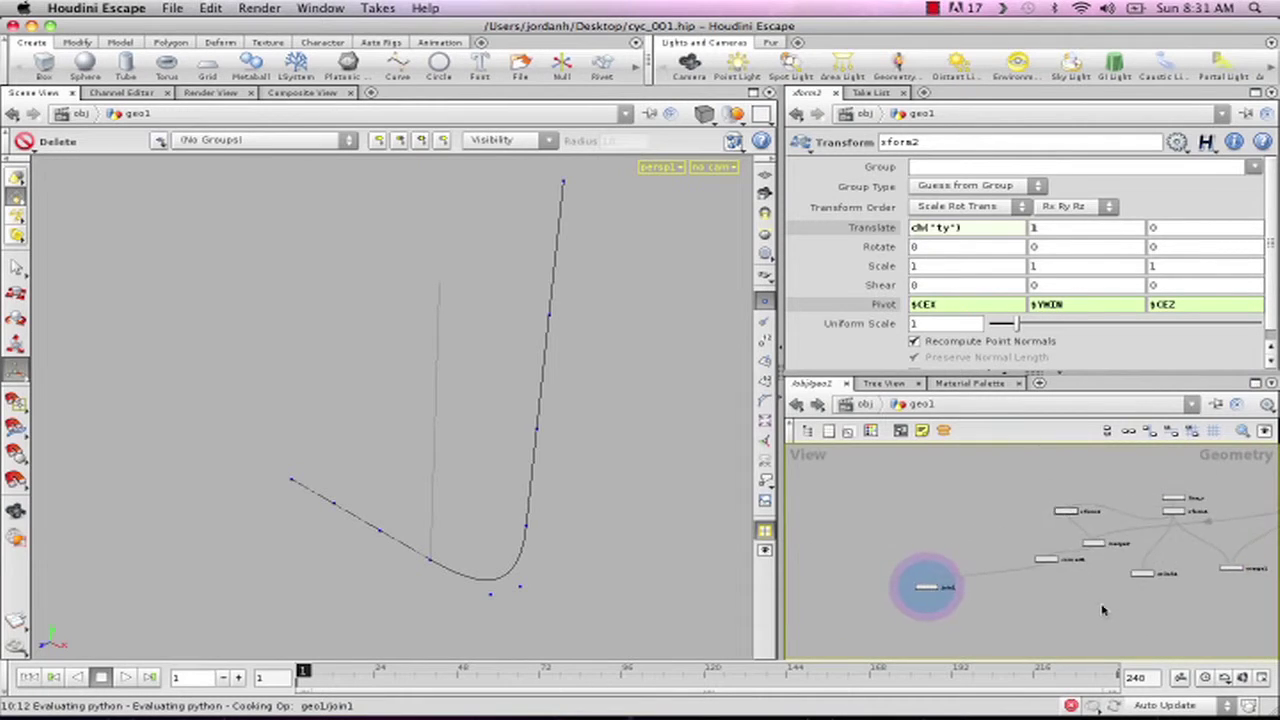
middle_drag(1155, 608, 1104, 604)
click(1256, 384)
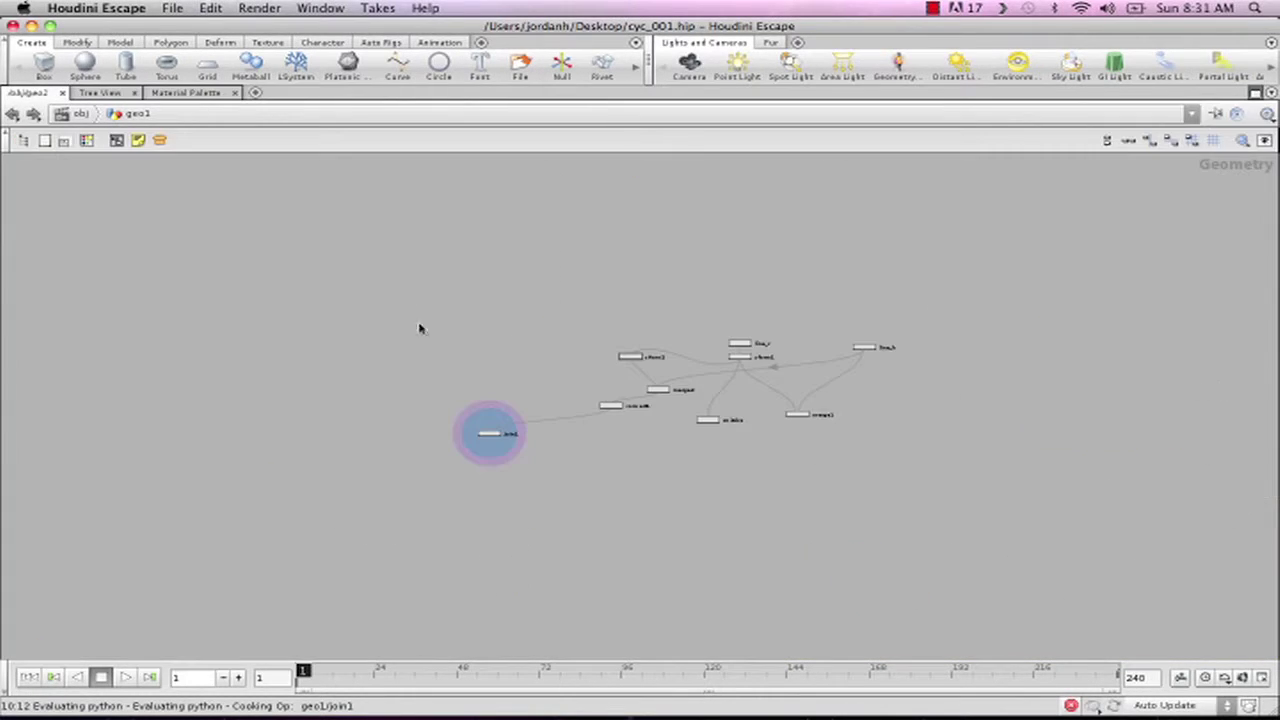
right_drag(559, 508, 666, 491)
middle_drag(766, 451, 463, 643)
right_drag(477, 627, 431, 626)
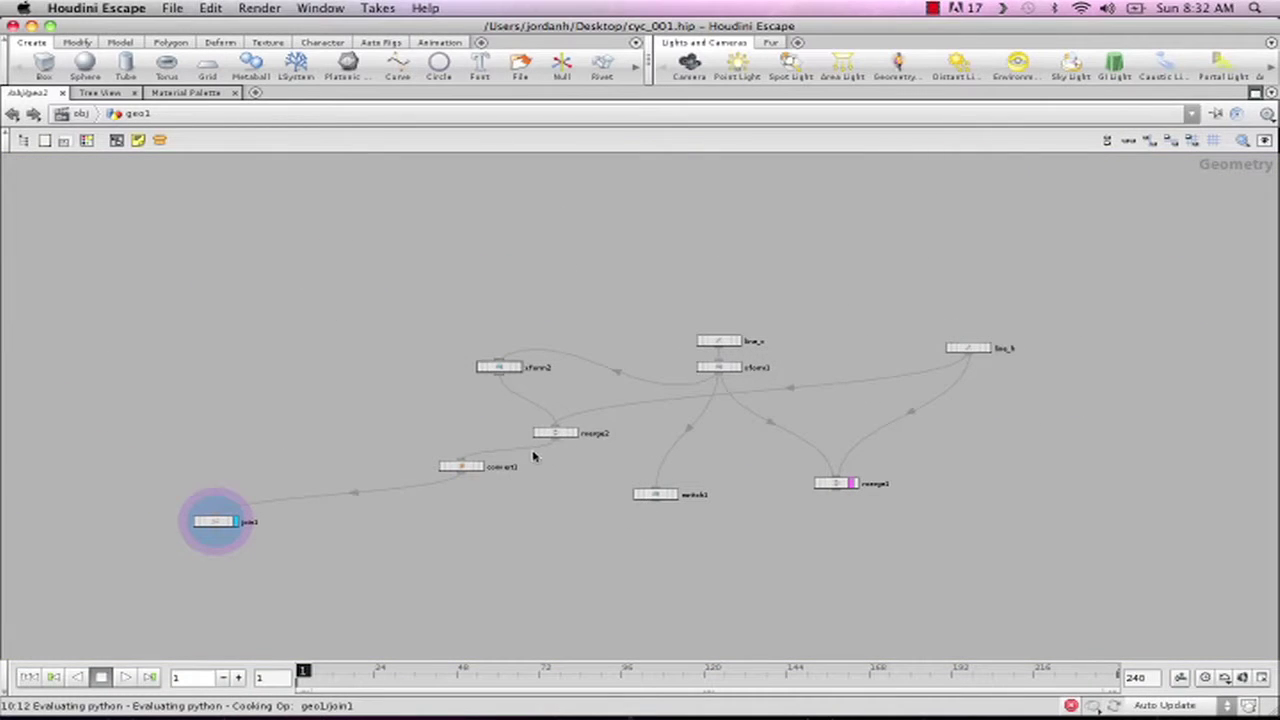
drag(466, 468, 561, 458)
drag(655, 494, 745, 494)
drag(226, 524, 588, 482)
scroll(677, 520, up, 5)
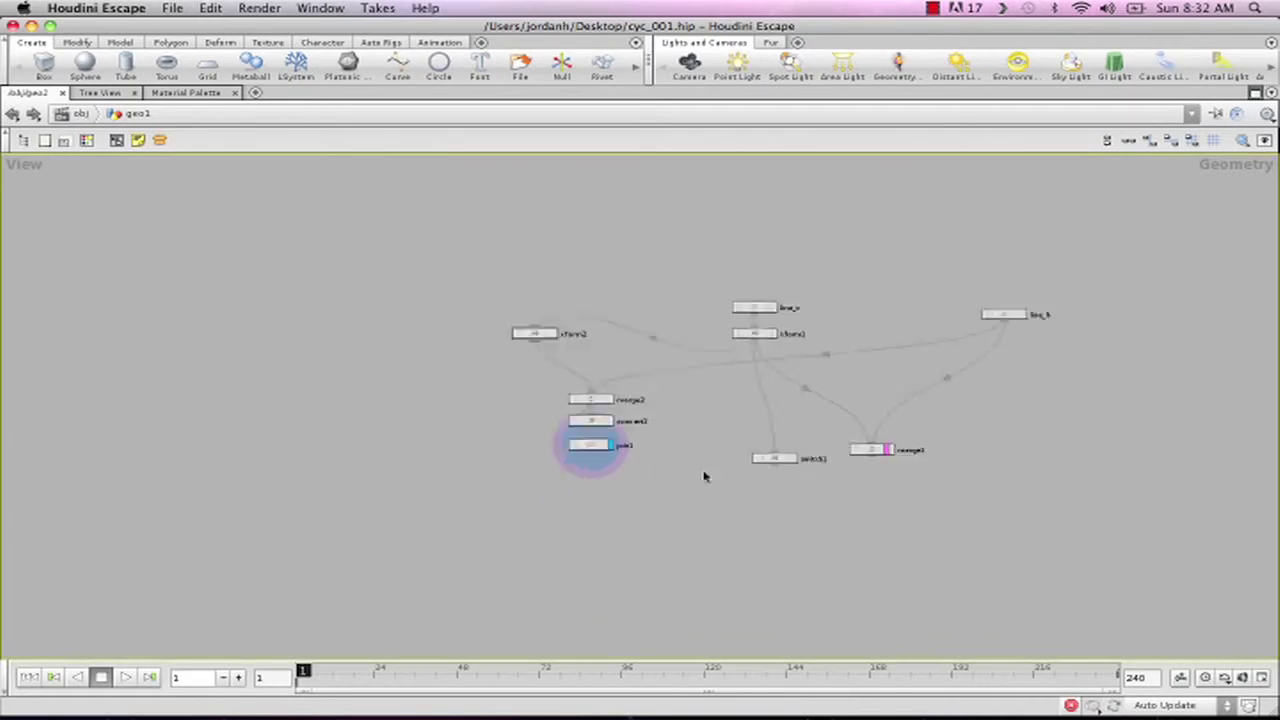
scroll(709, 519, up, 2)
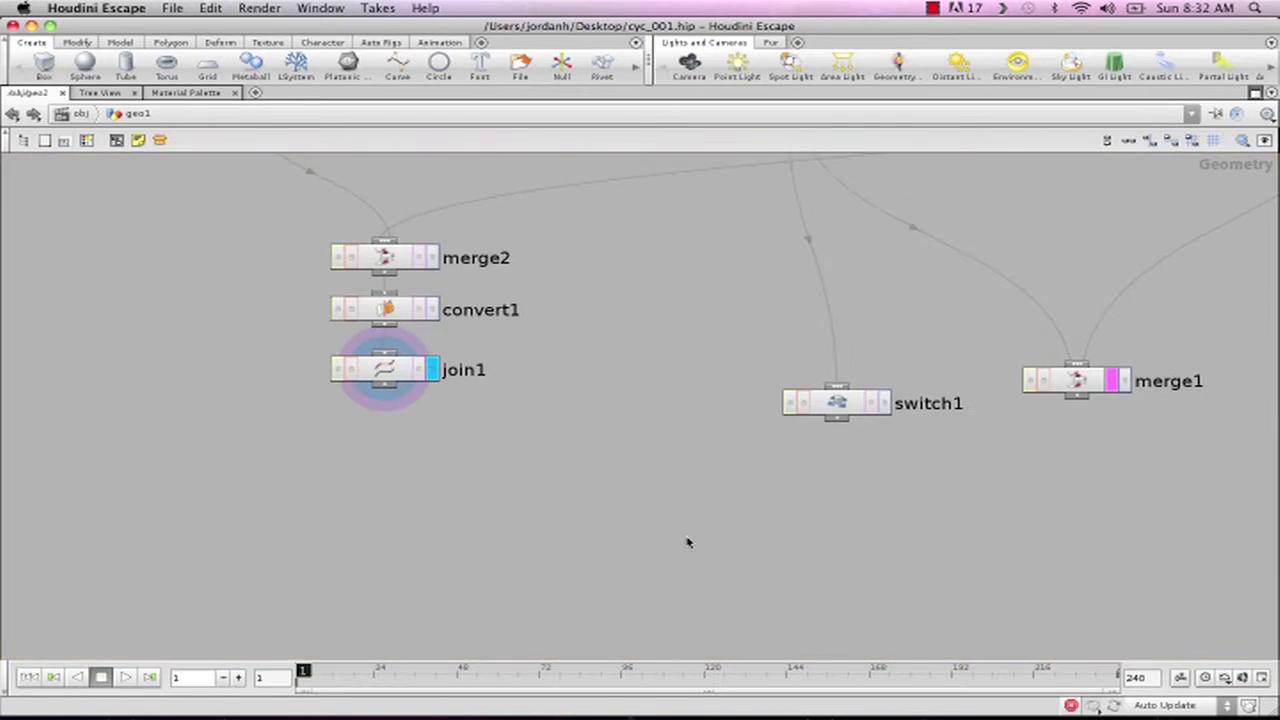
drag(832, 410, 634, 394)
Step: Add a Revolve node below join1 and switch1
key(Tab)
text(re)
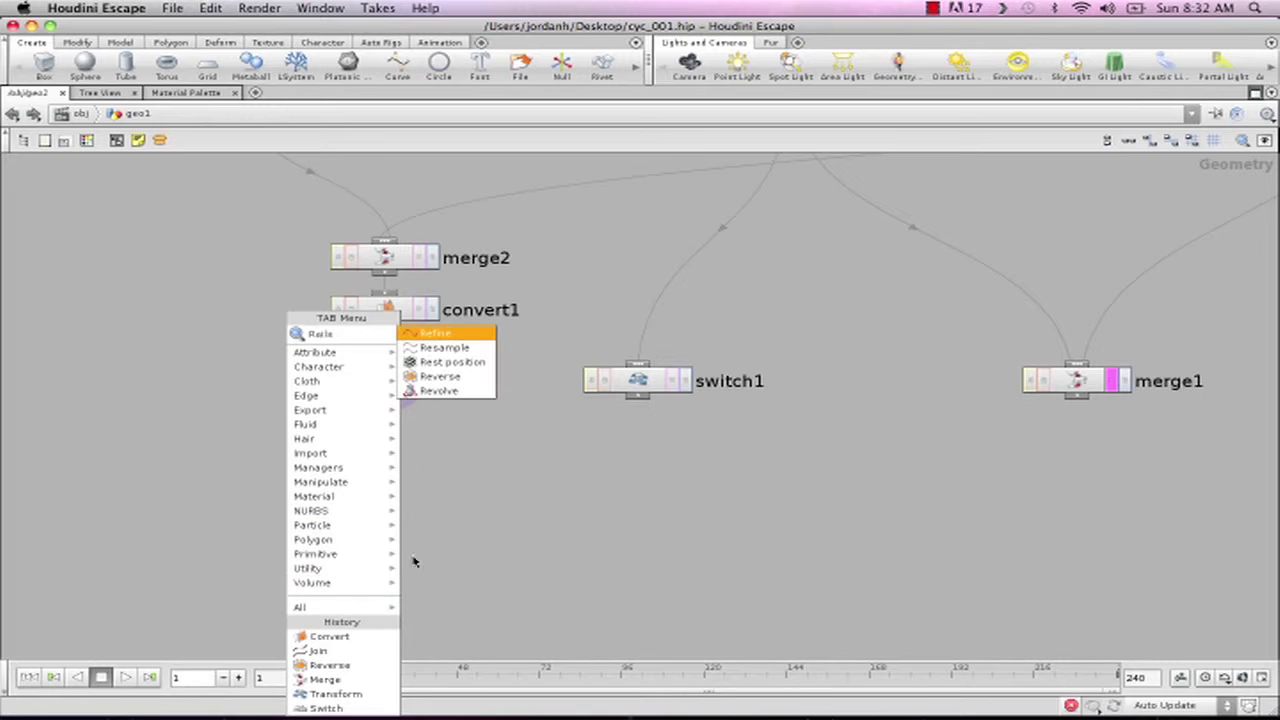
click(460, 391)
click(503, 570)
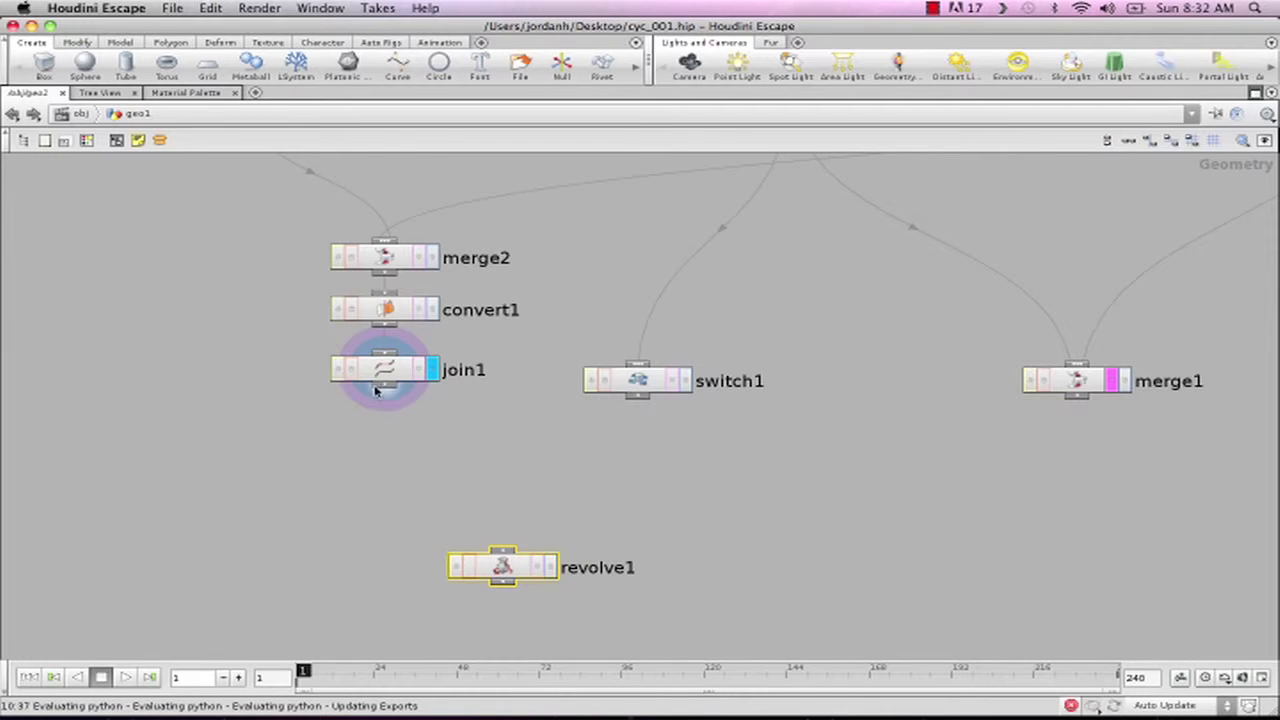
Step: Add a Null node named radius_bevel and position it below join1
click(332, 485)
key(Tab)
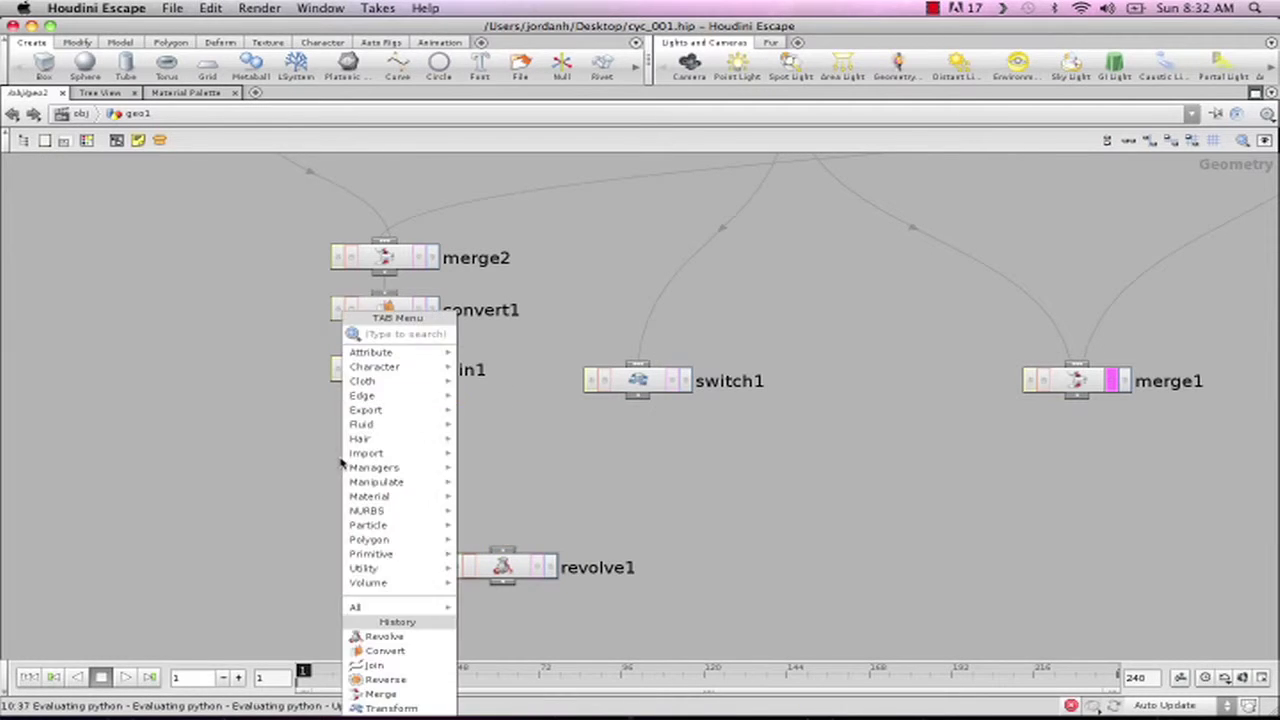
text(null)
click(486, 346)
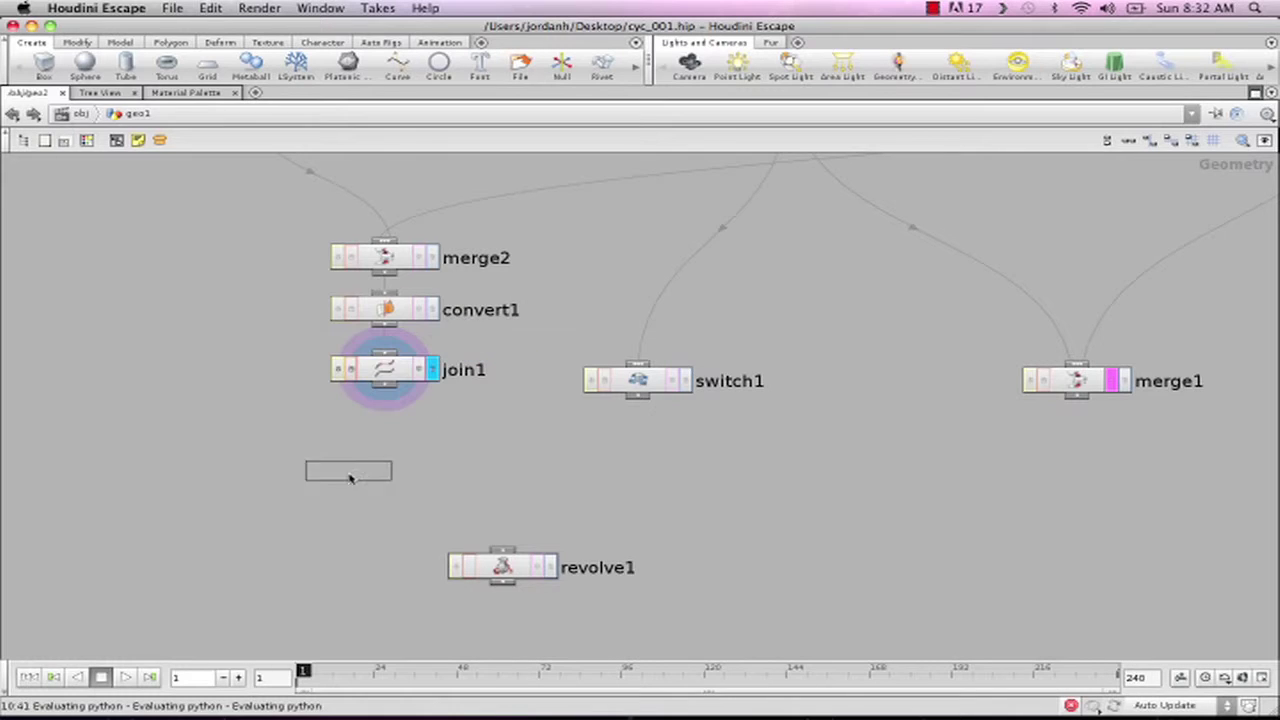
click(370, 468)
double_click(474, 466)
text(be)
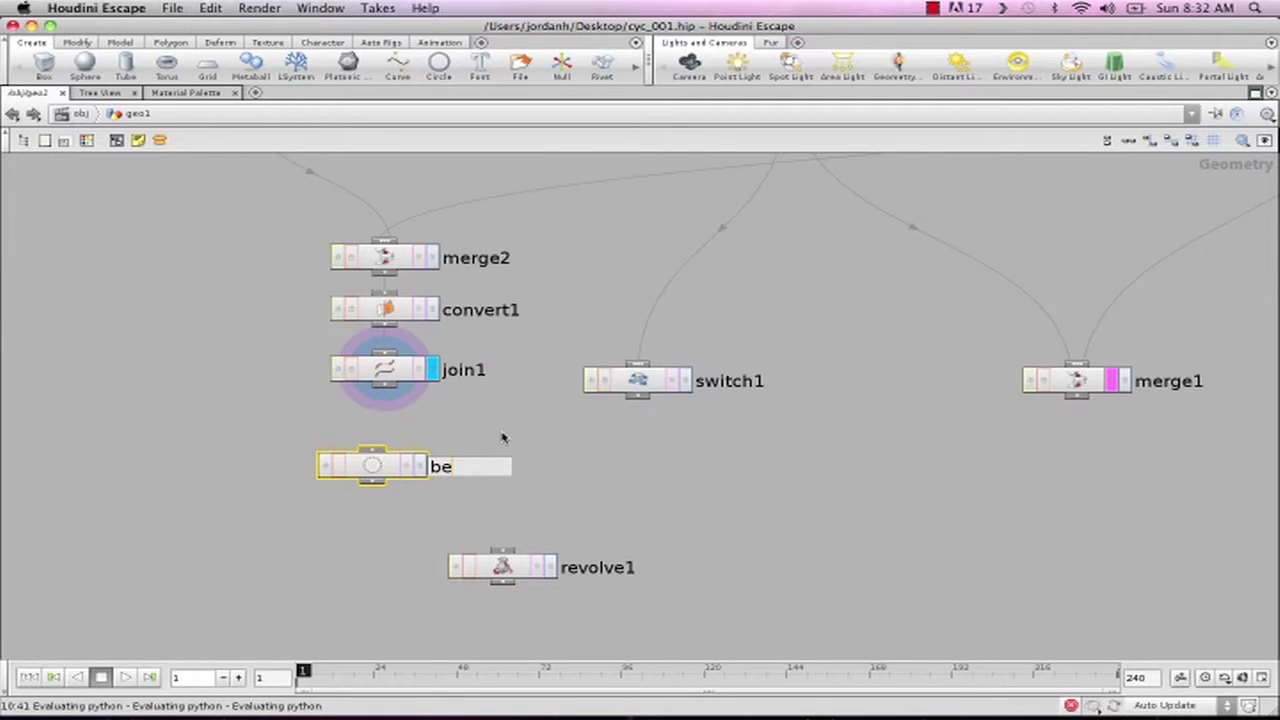
text(rad)
text(ius_bevel)
key(Return)
drag(368, 478, 320, 480)
Step: Duplicate the radius_bevel null, place the copy below switch1, and rename it right_angle
key(super+v)
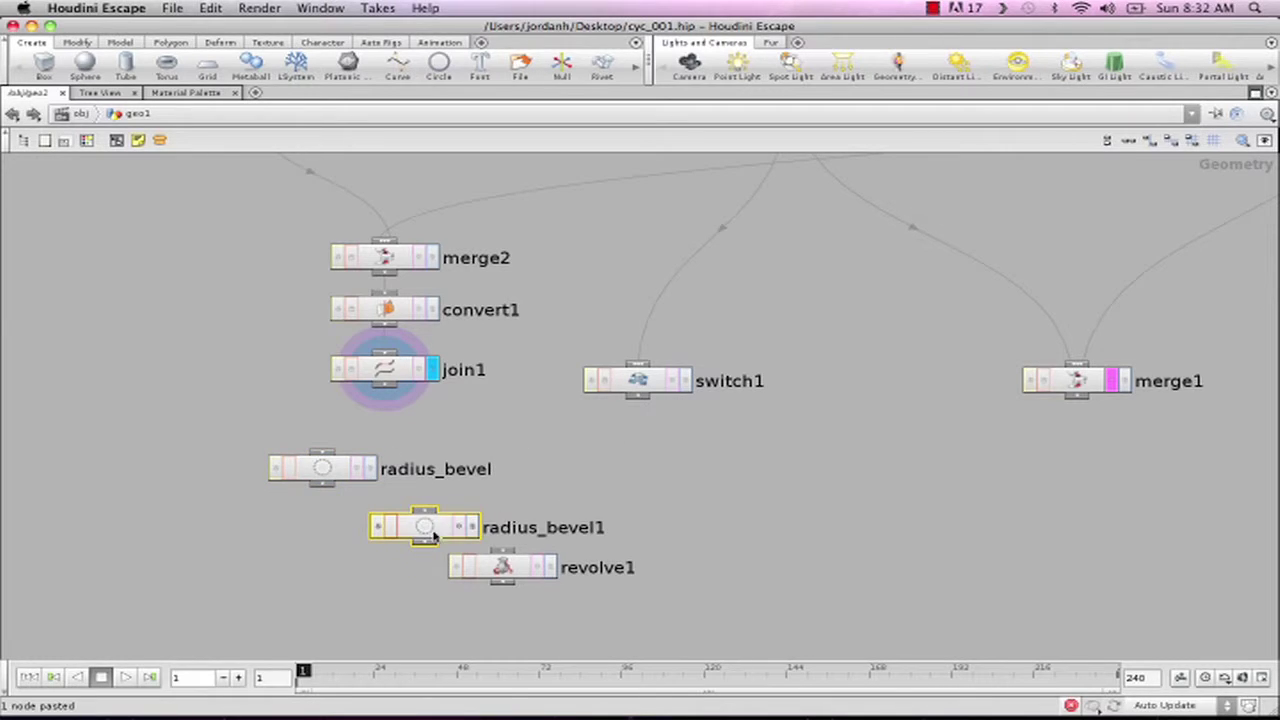
drag(437, 537, 658, 452)
double_click(790, 453)
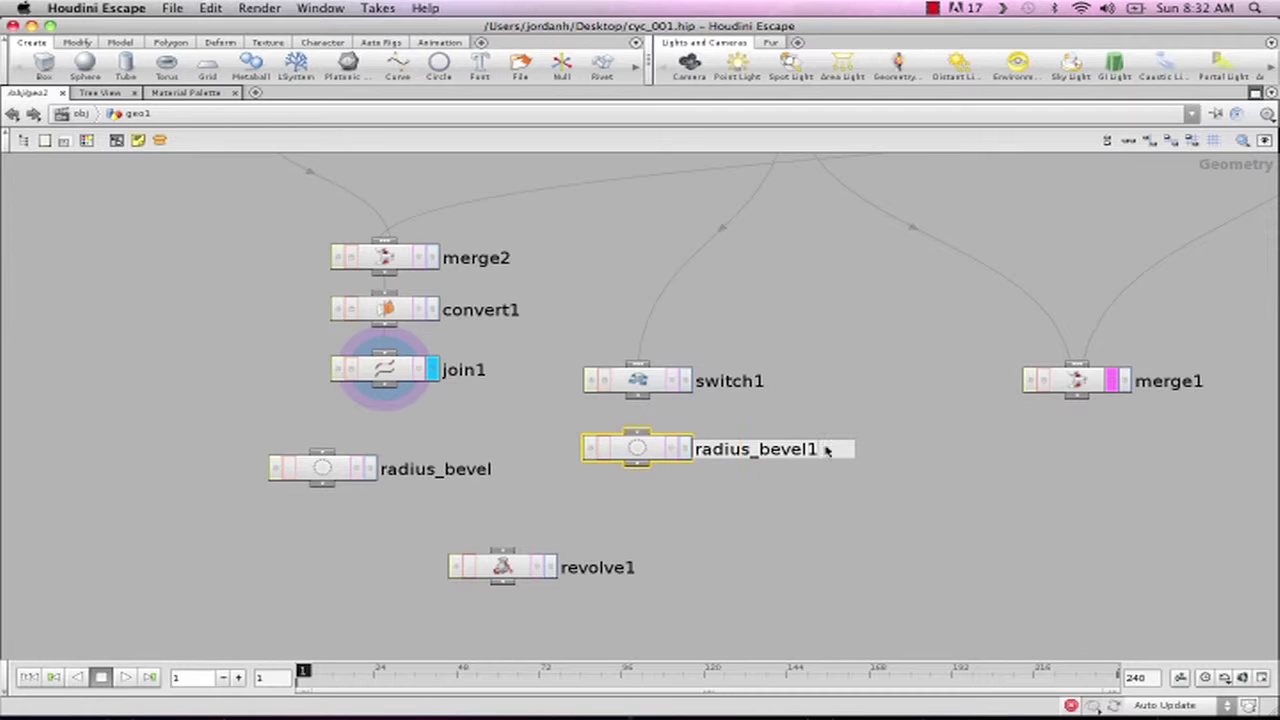
double_click(818, 451)
text(right_angle)
key(Return)
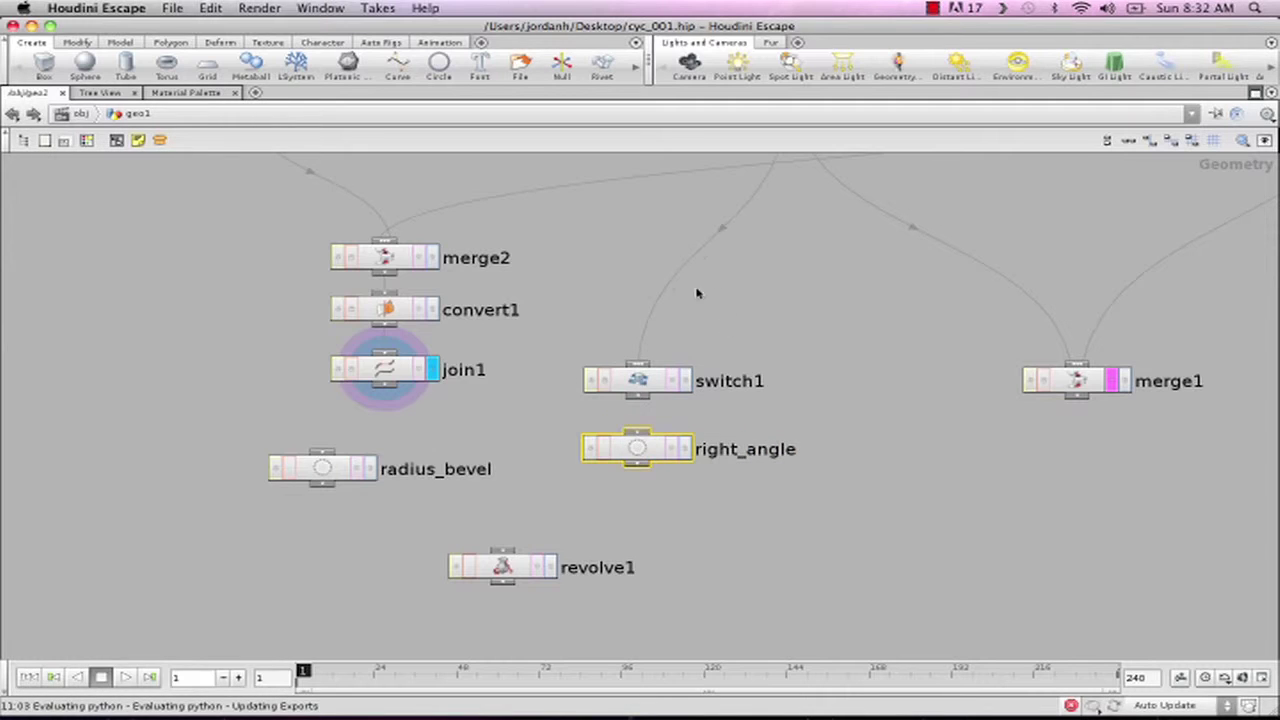
Step: Place right_angle between xform1 and switch1, and feed join1 through radius_bevel into switch1 as its second input
drag(640, 451, 687, 276)
drag(636, 388, 746, 485)
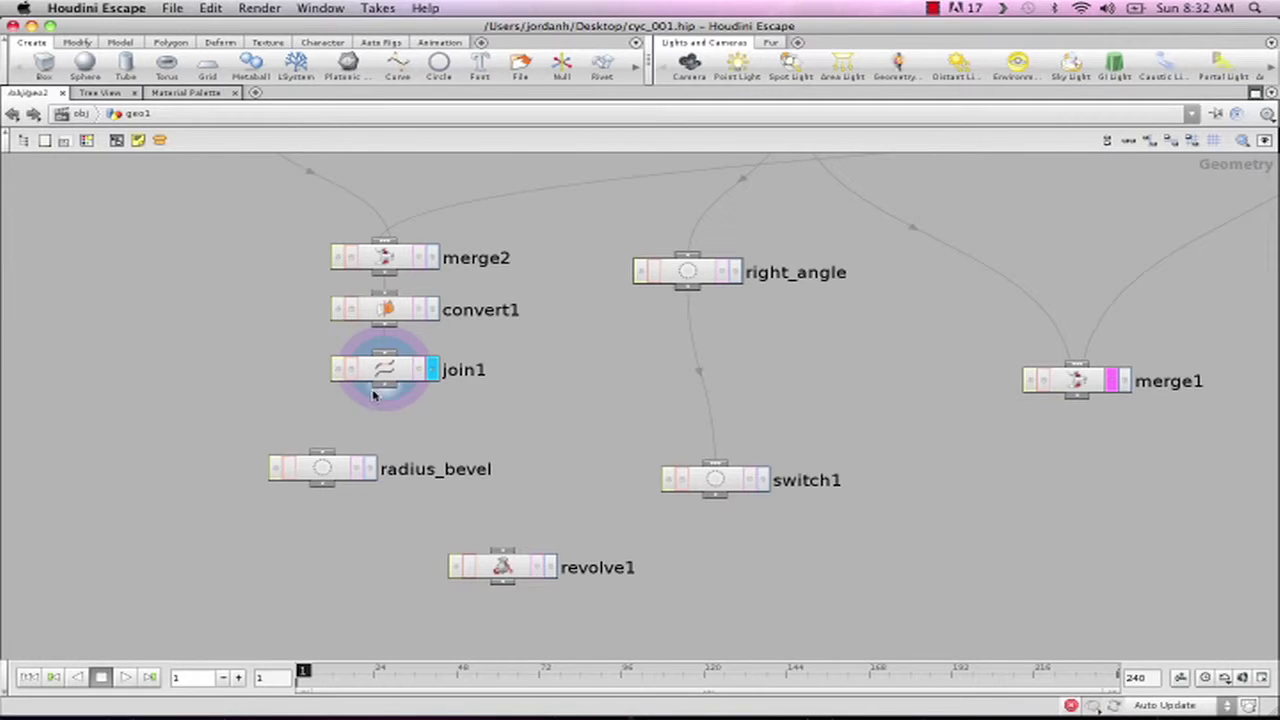
drag(385, 386, 721, 464)
click(720, 467)
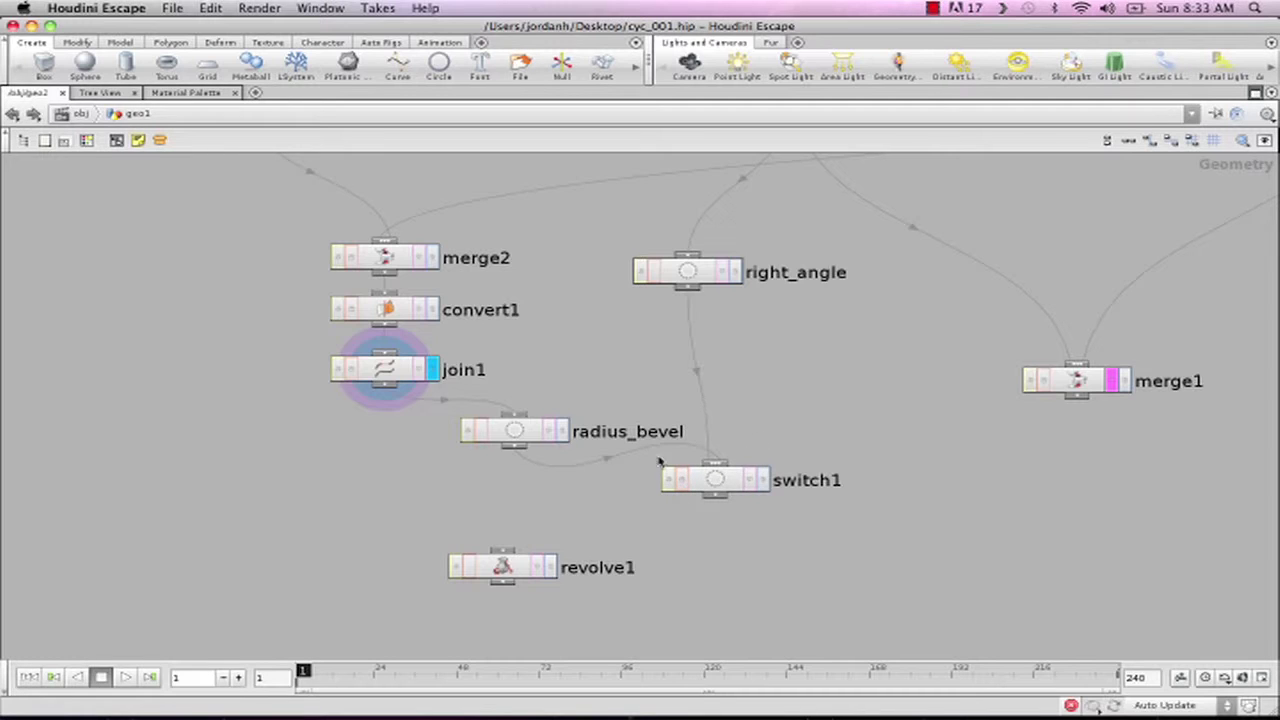
drag(530, 432, 410, 433)
Step: Tidy the network by shifting line_h slightly and aligning right_angle directly above switch1
middle_drag(910, 329, 860, 415)
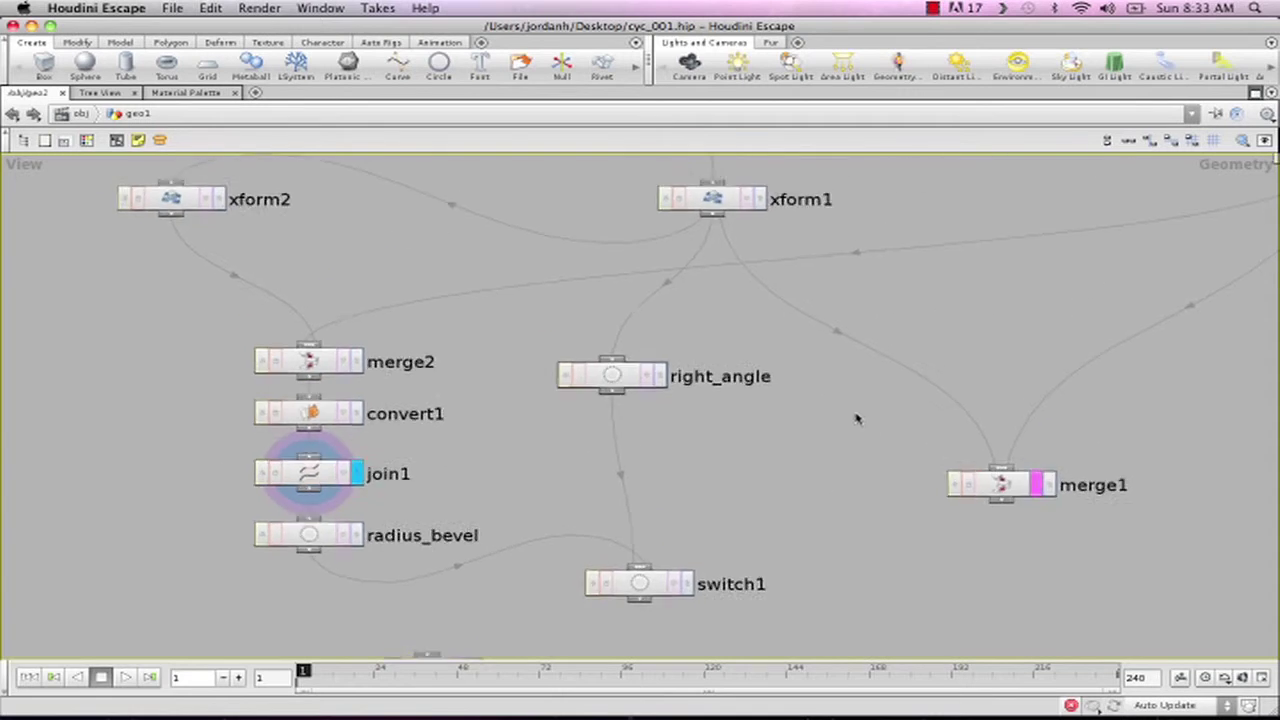
mouse_move(862, 418)
right_down()
mouse_move(791, 423)
mouse_move(852, 426)
right_up()
middle_drag(822, 422, 741, 422)
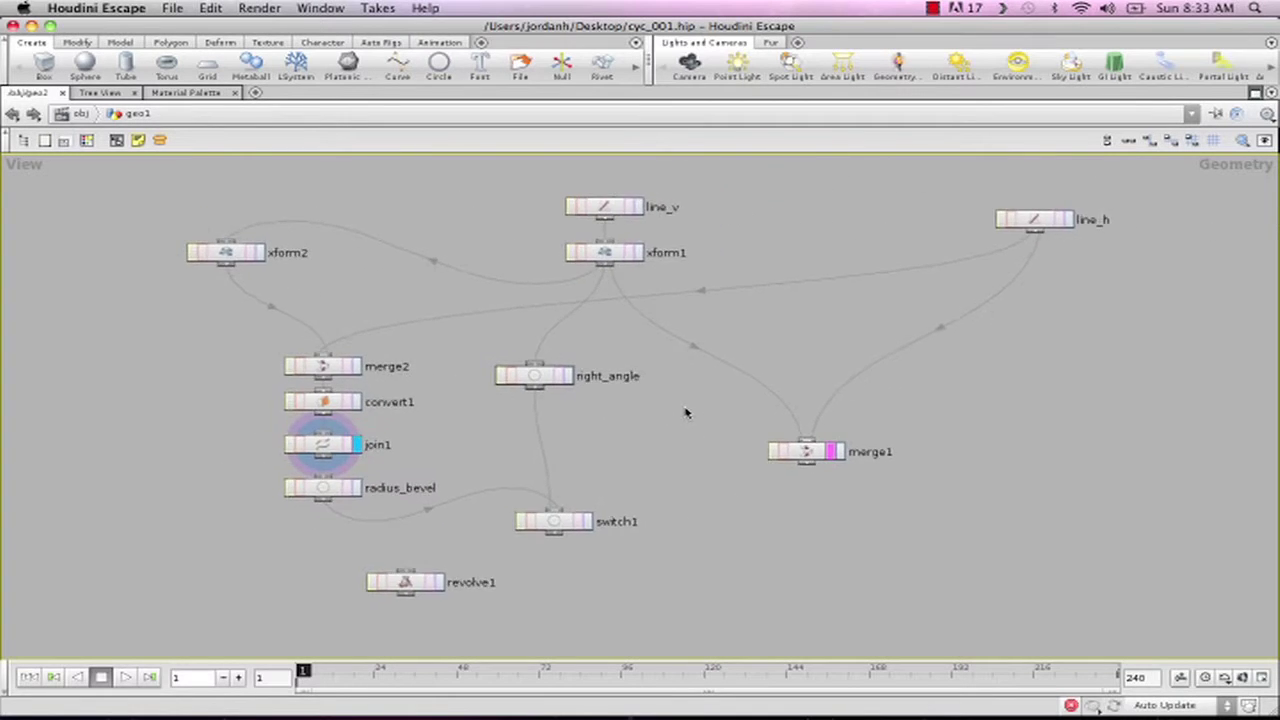
drag(1043, 233, 1024, 222)
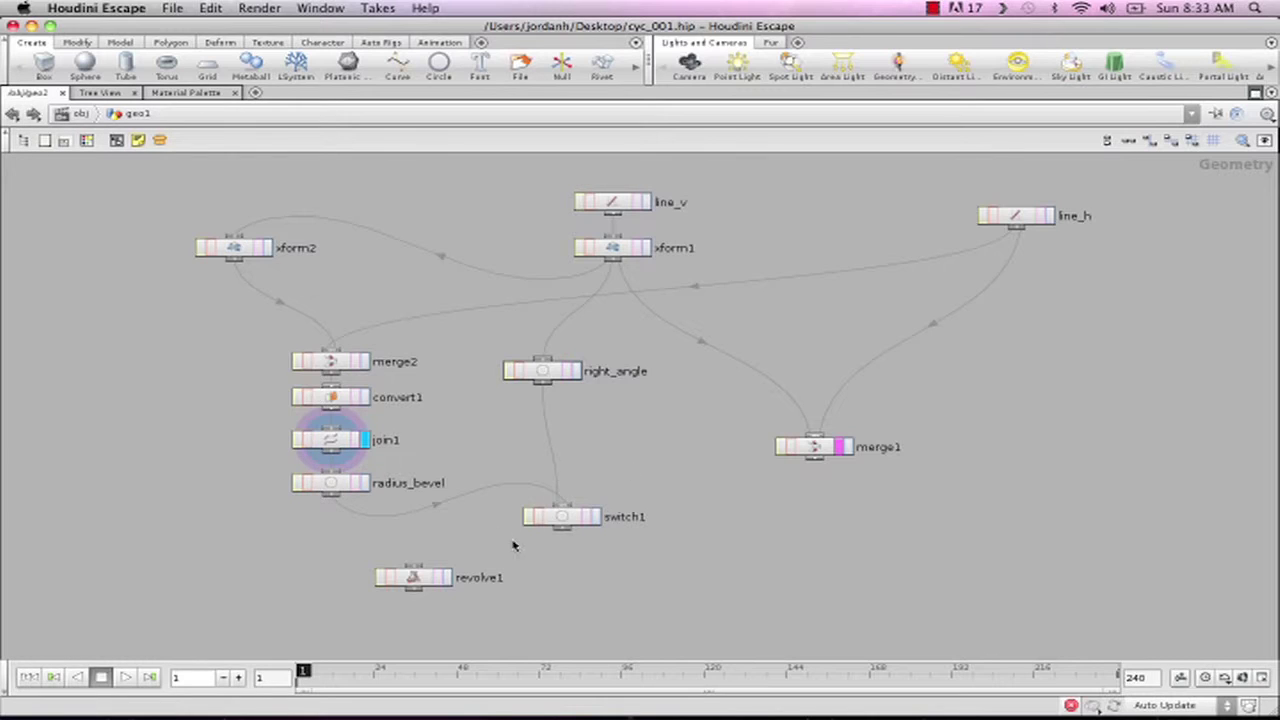
click(563, 376)
drag(563, 376, 583, 378)
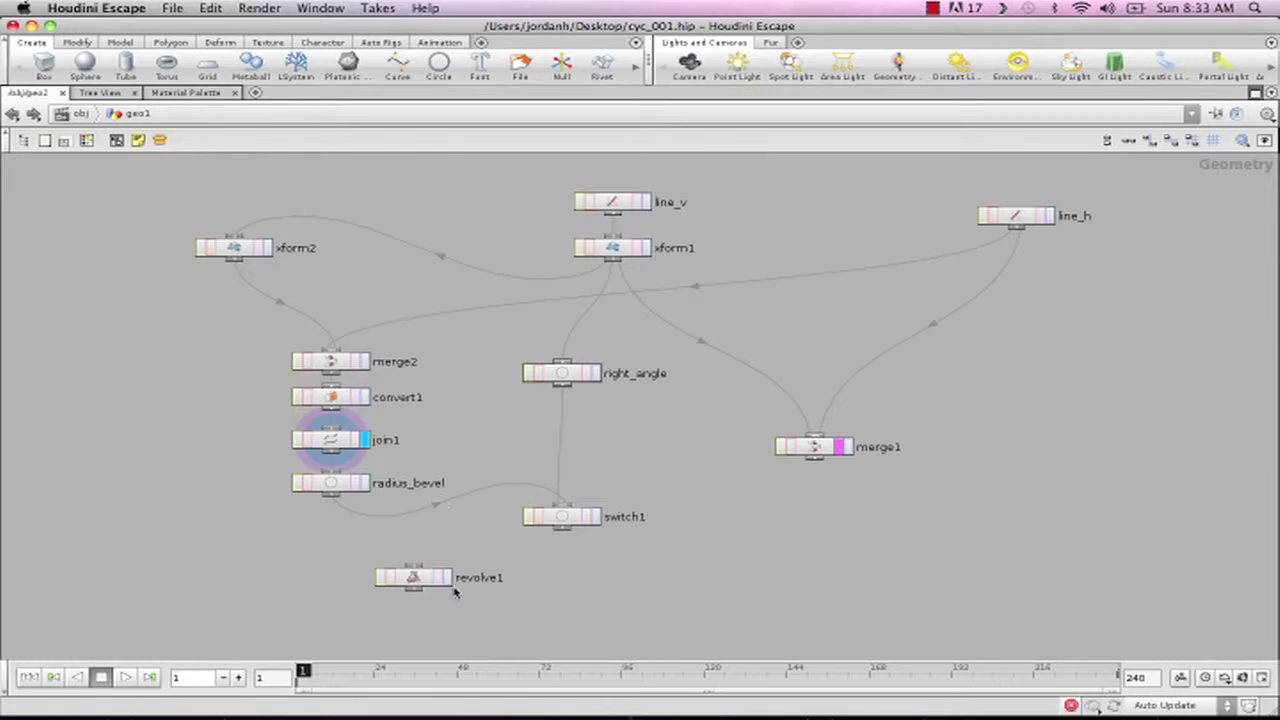
Step: Wire revolve1 directly beneath switch1, set it as the displayed node, and restore the split pane layout
drag(409, 590, 551, 576)
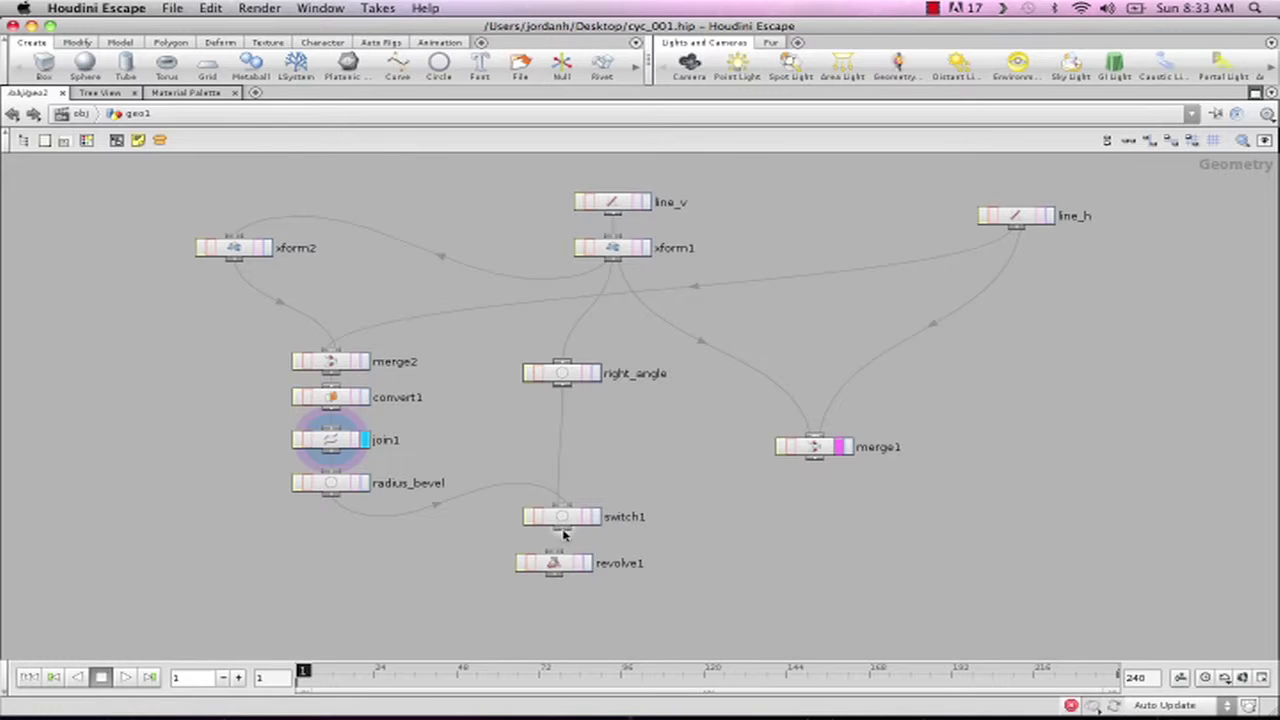
click(588, 565)
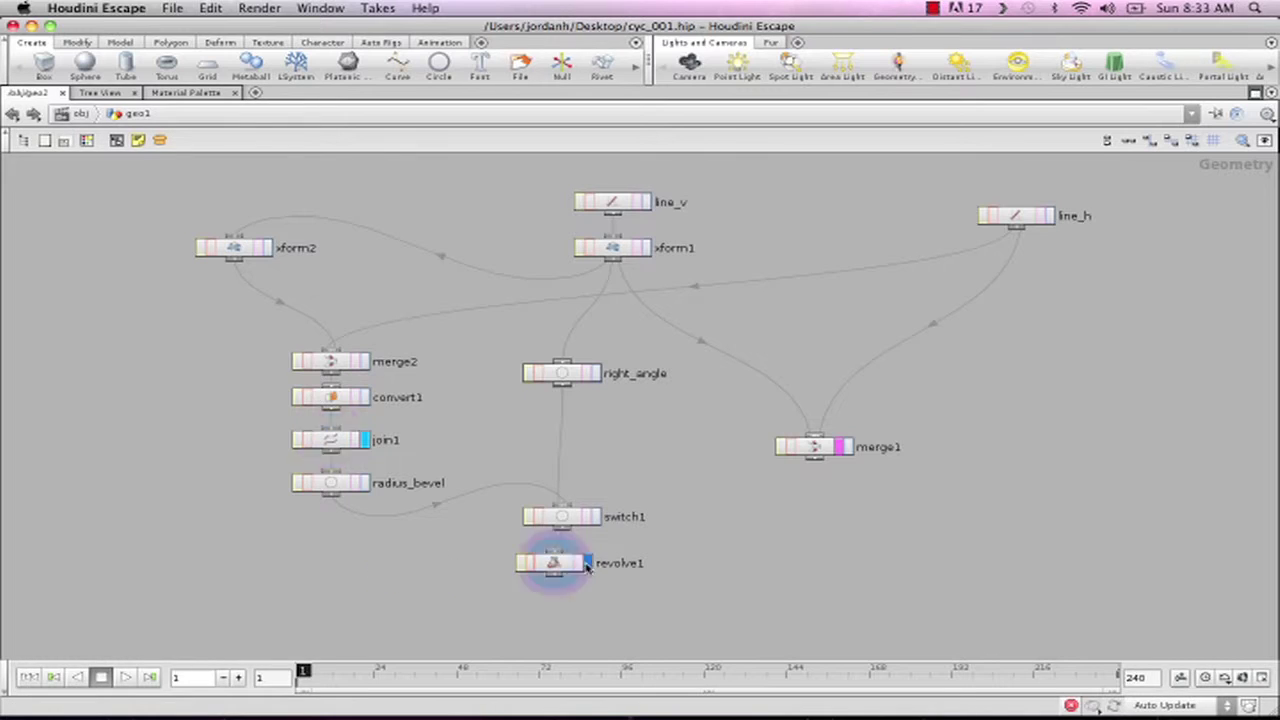
drag(554, 569, 562, 570)
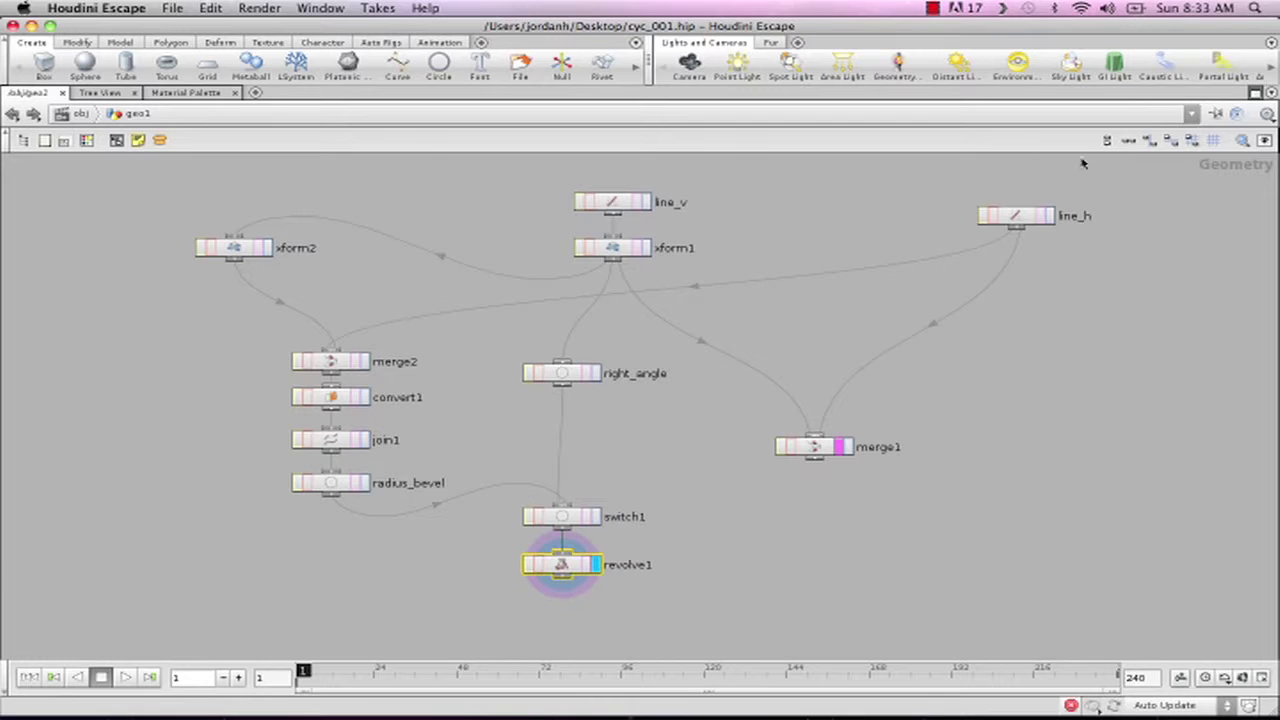
click(1255, 93)
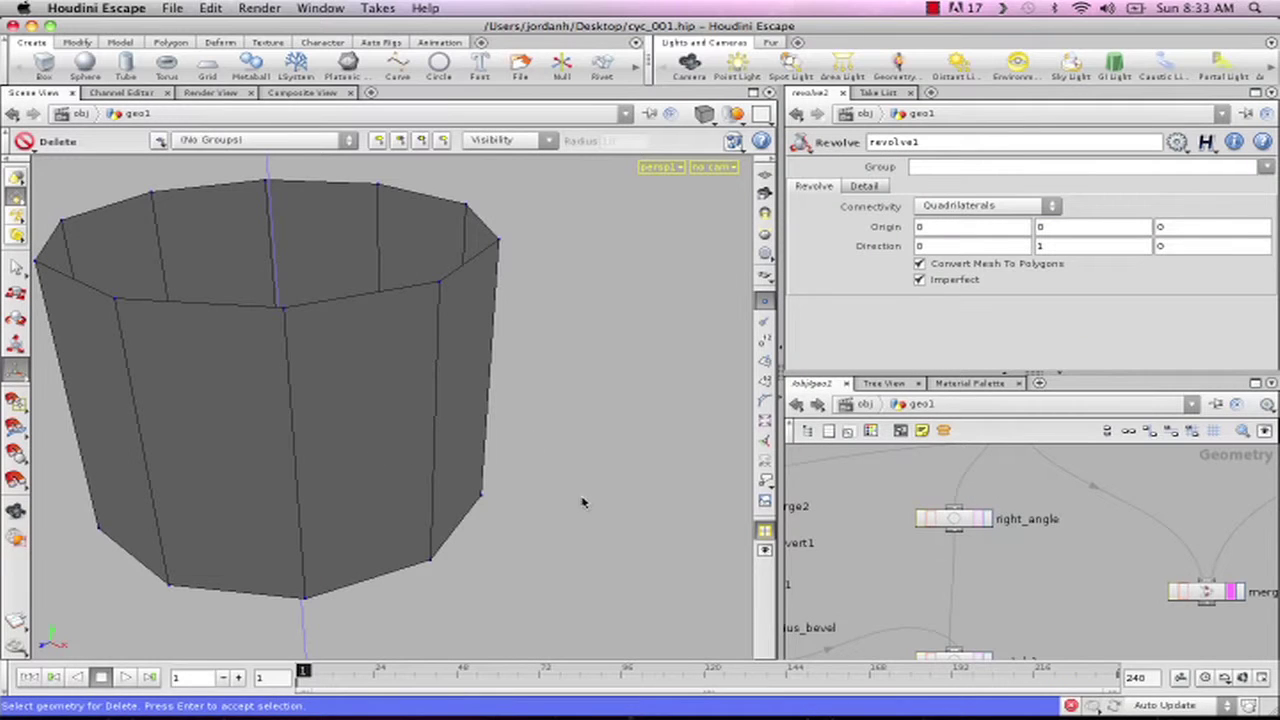
Step: Examine the revolved geometry from the side and from above to check which parts of the profile are included
key(Escape)
drag(300, 283, 435, 416)
key(Delete)
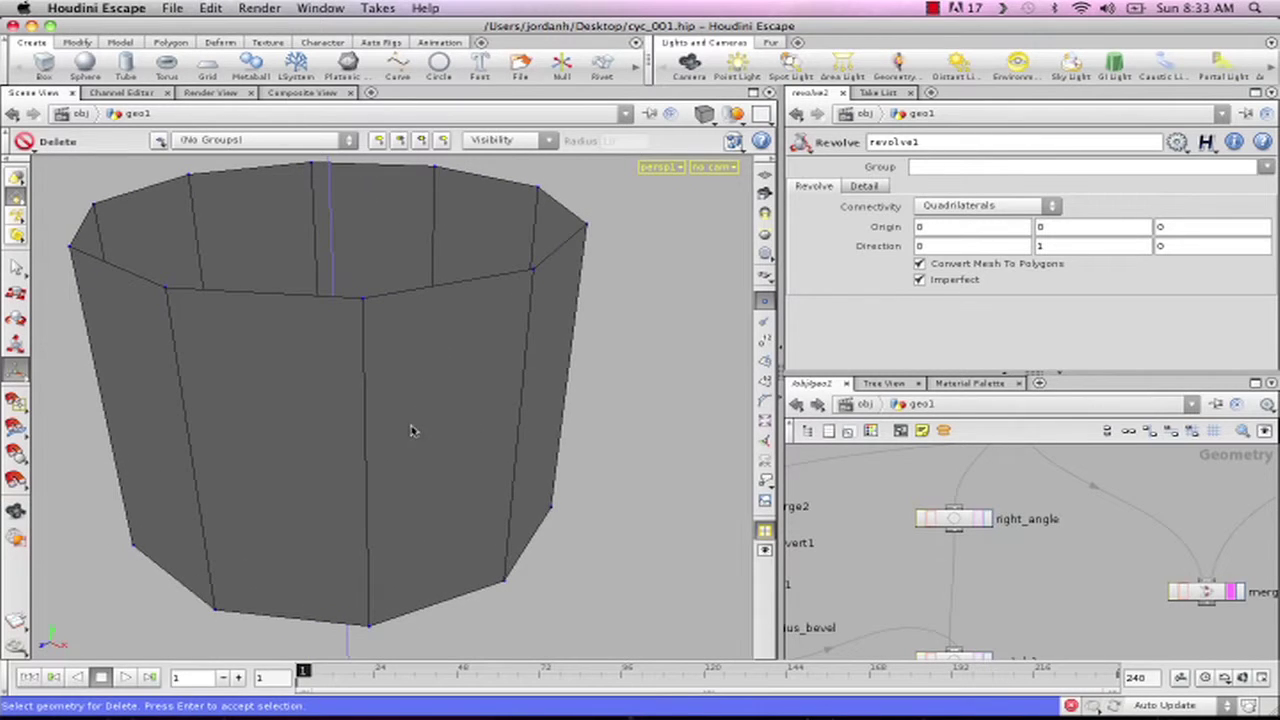
drag(425, 366, 440, 346)
key(Escape)
middle_drag(398, 400, 440, 360)
right_drag(440, 360, 340, 560)
key(space)
drag(463, 617, 434, 614)
key(Delete)
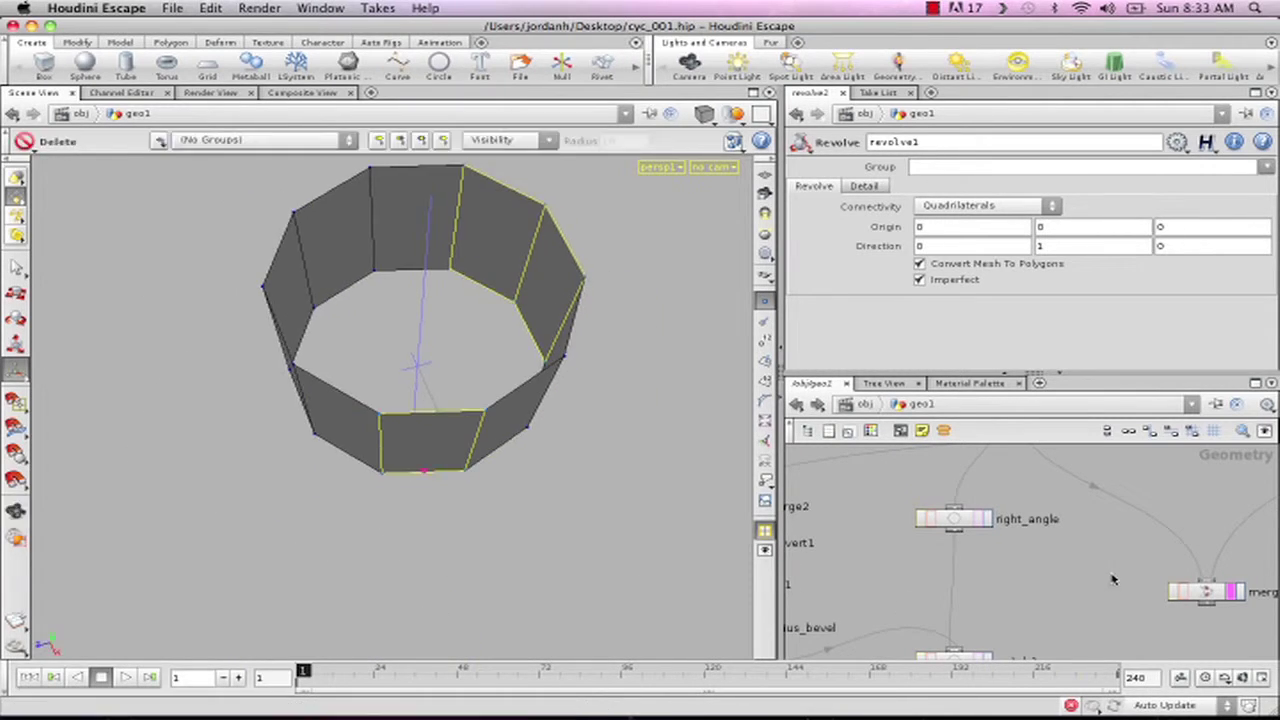
Step: Display switch1 and rewire the right_angle null's input so it comes from merge1 instead of xform1
middle_drag(1090, 582, 1129, 514)
click(1022, 595)
click(995, 593)
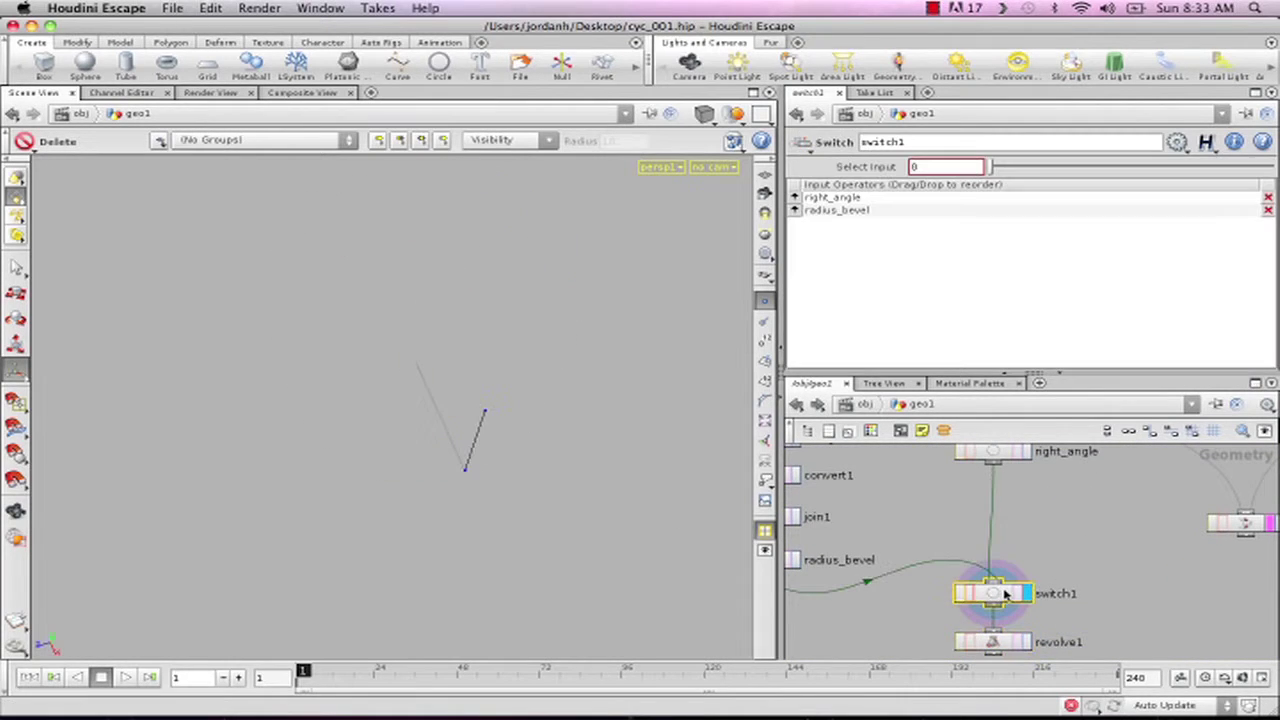
middle_drag(1120, 537, 1083, 543)
right_drag(1083, 543, 1043, 538)
drag(1015, 502, 1016, 539)
click(1011, 531)
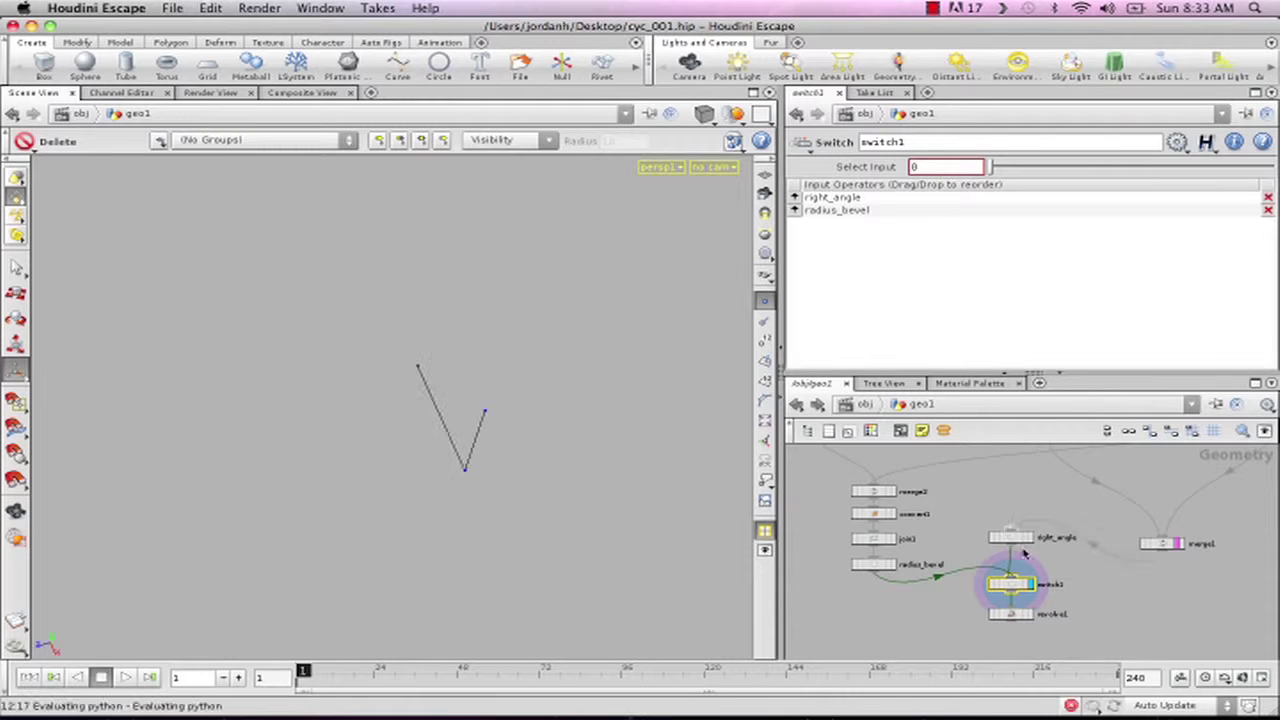
Step: Display revolve1 and set switch1's Select Input to 1 so the radius_bevel profile is revolved
click(1030, 615)
click(1020, 614)
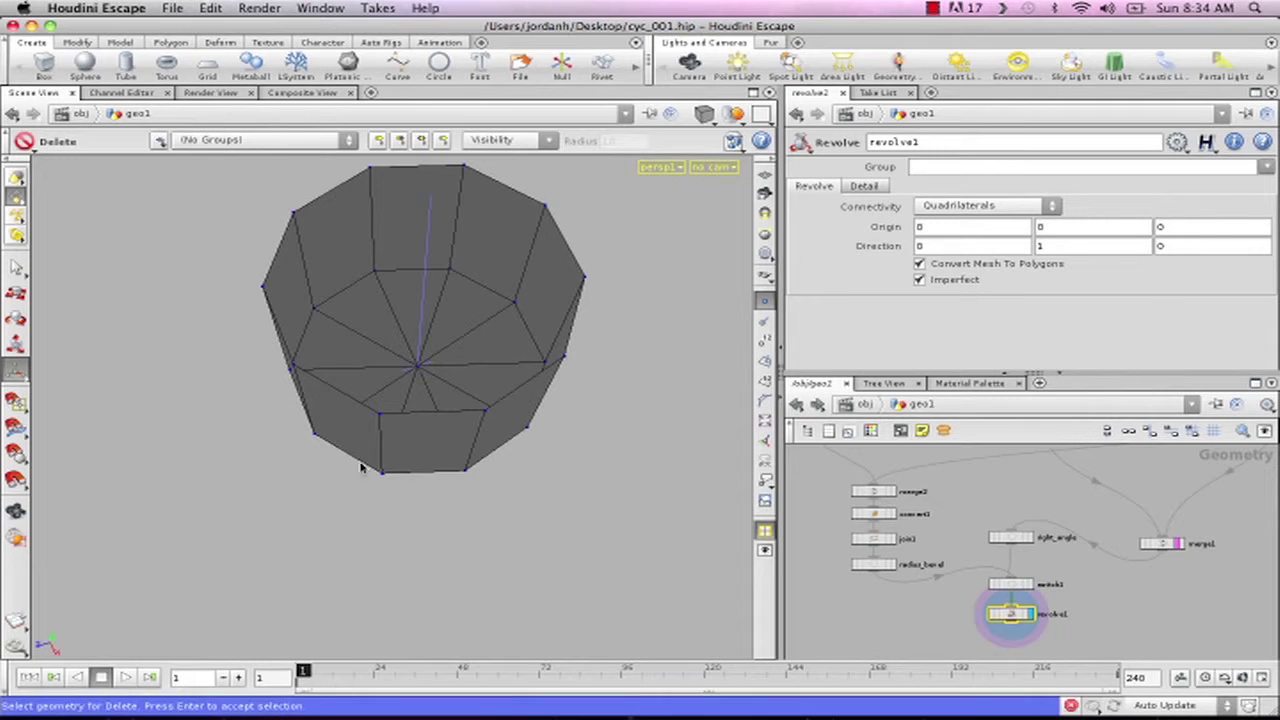
click(1012, 584)
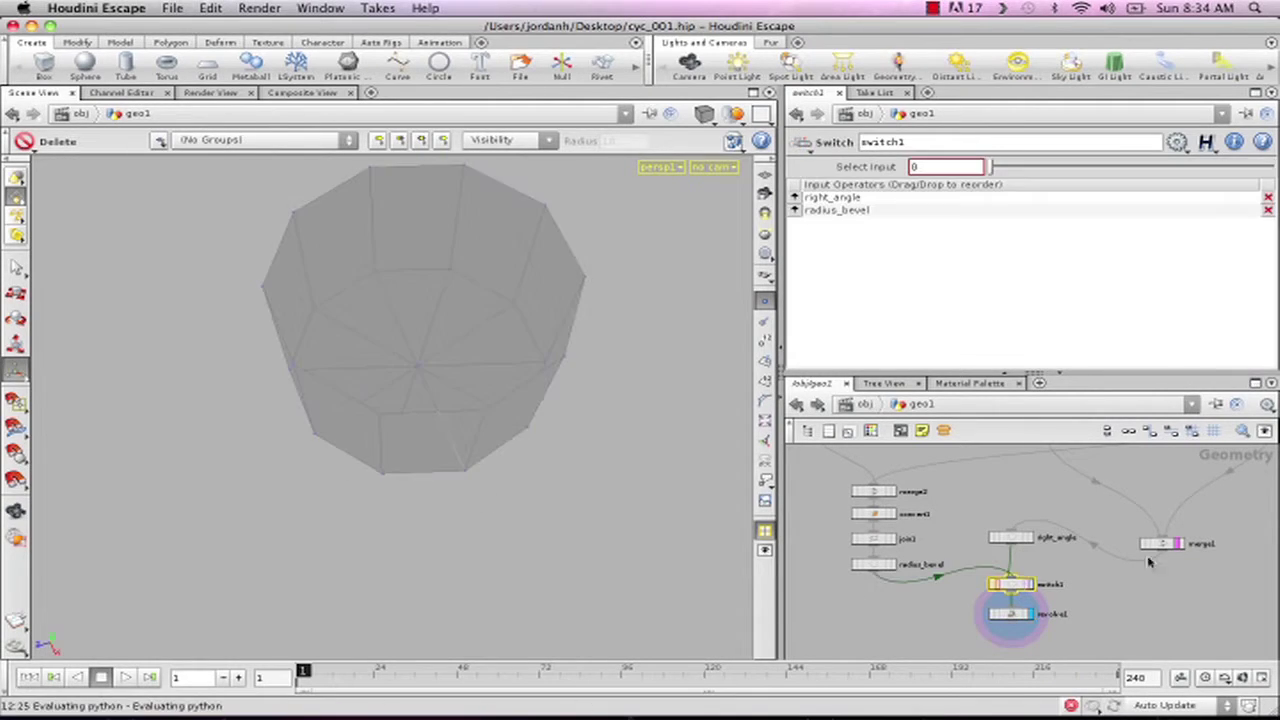
drag(988, 168, 1014, 168)
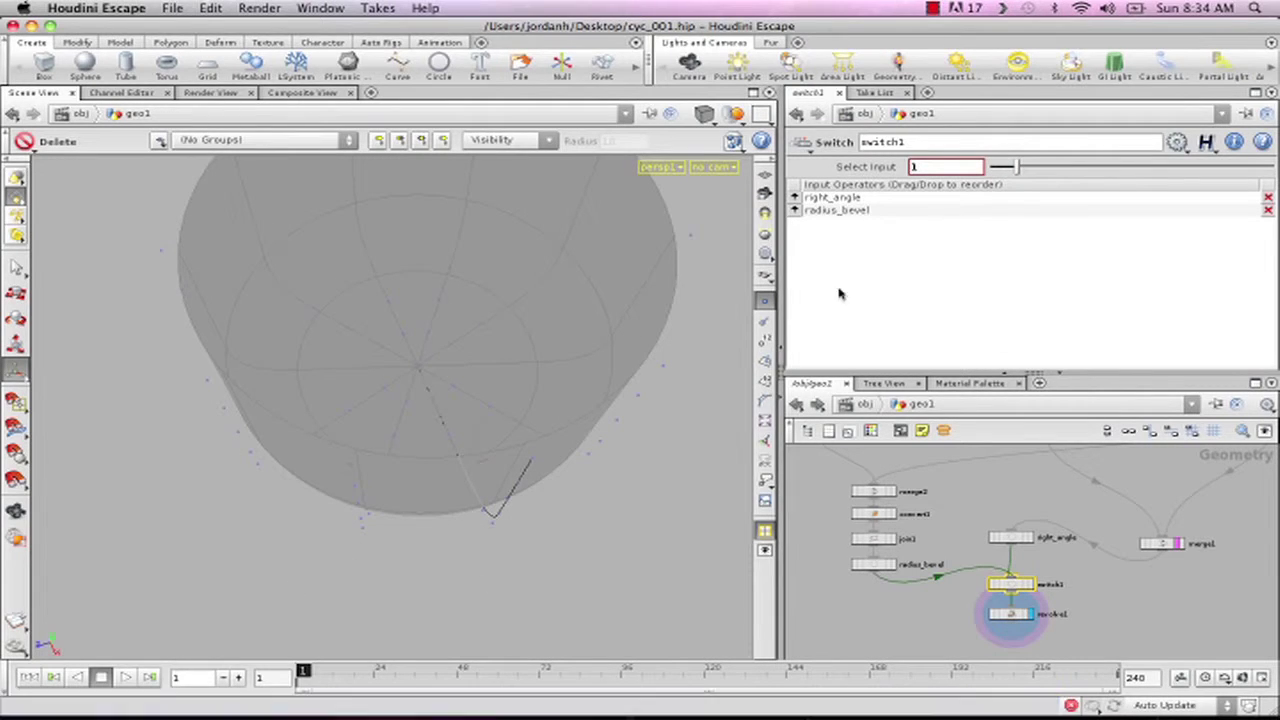
key(Escape)
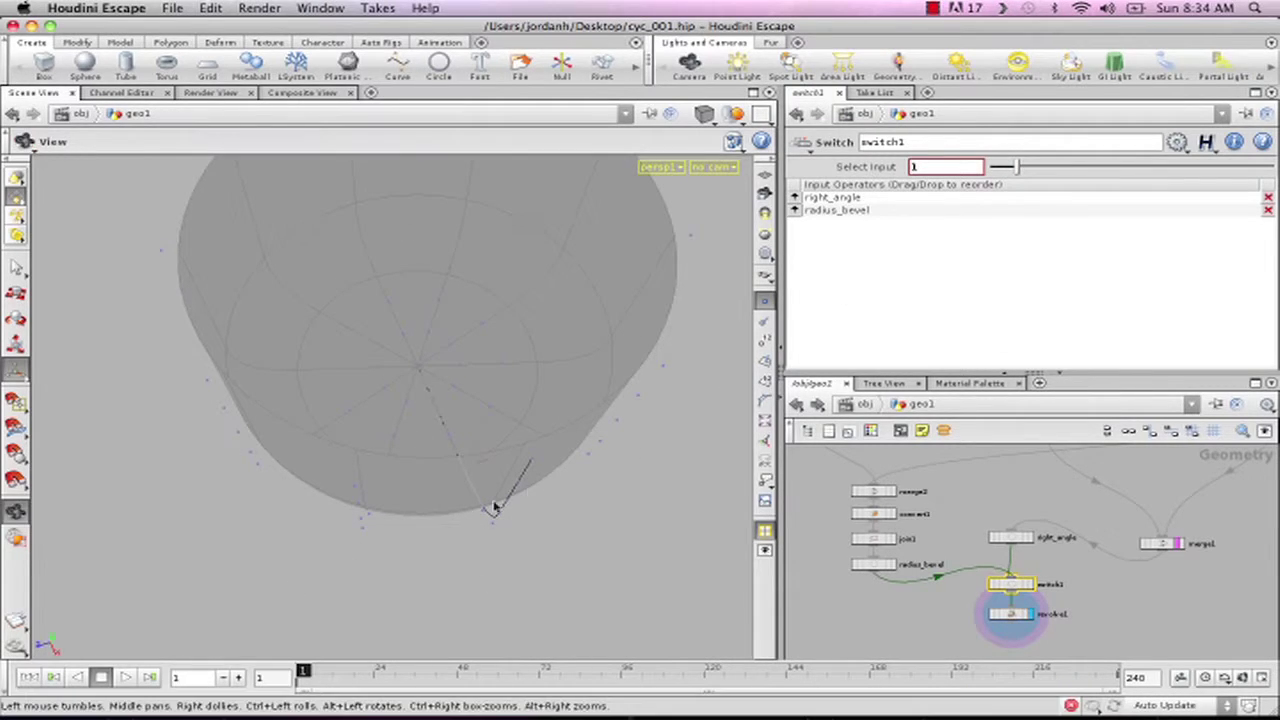
key(h)
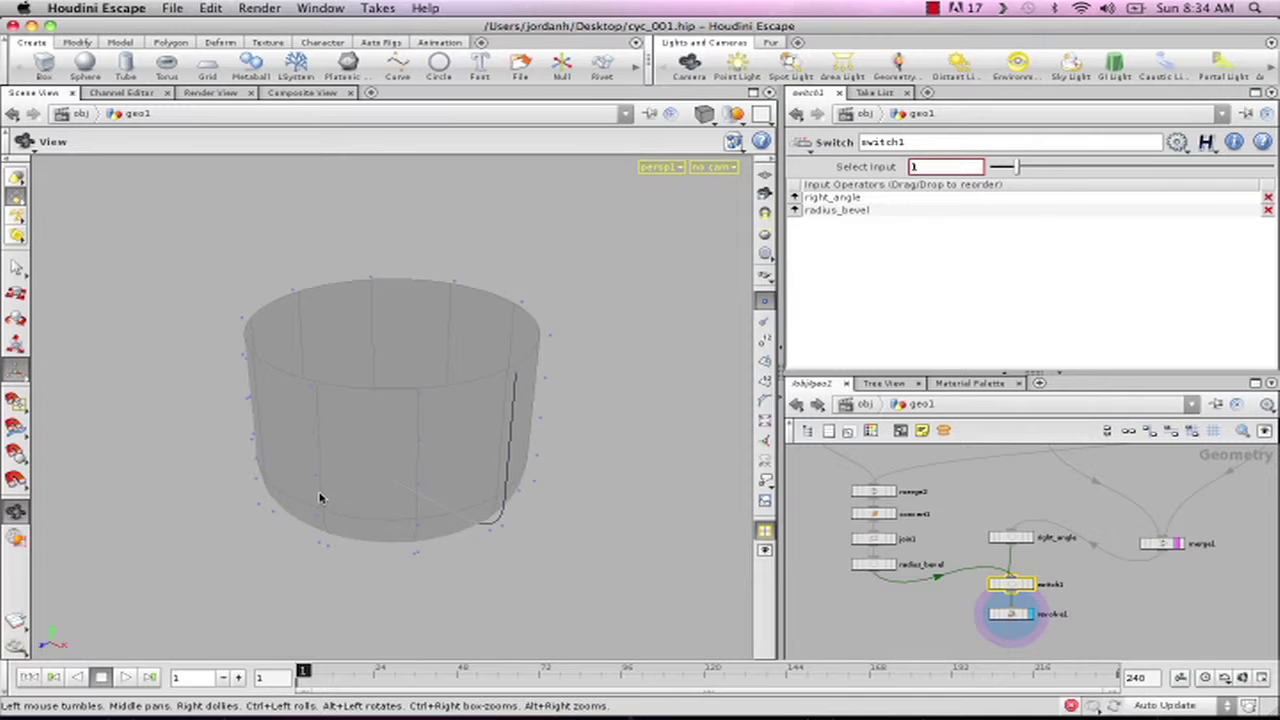
drag(318, 494, 366, 466)
key(Delete)
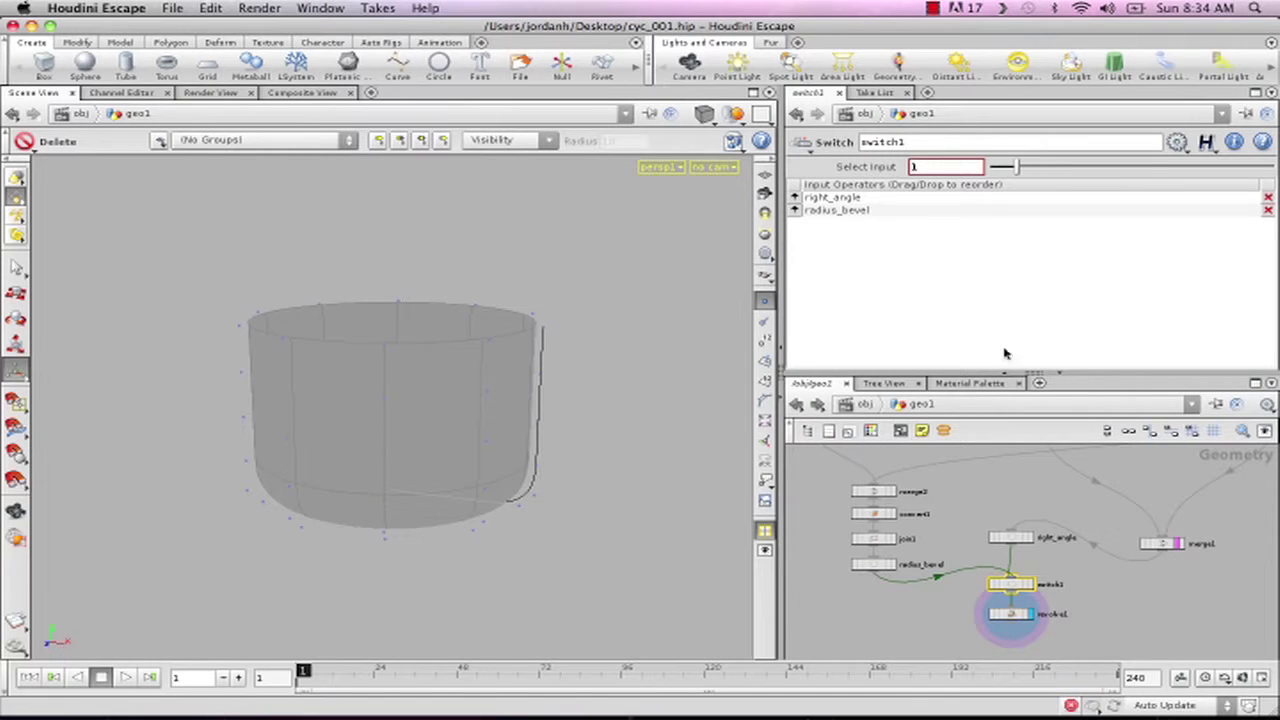
Step: Reduce line_v's Distance and increase line_h's Distance to make the revolved form lower and wider
middle_drag(1007, 535, 971, 609)
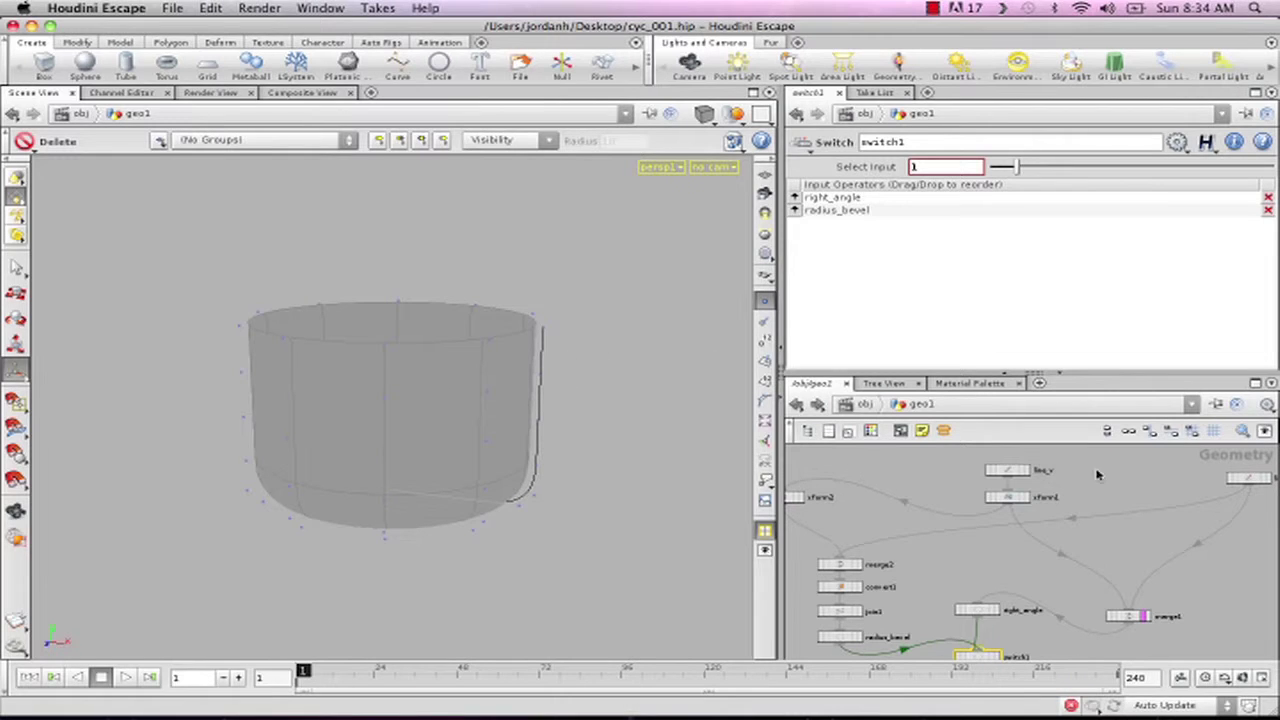
click(1010, 470)
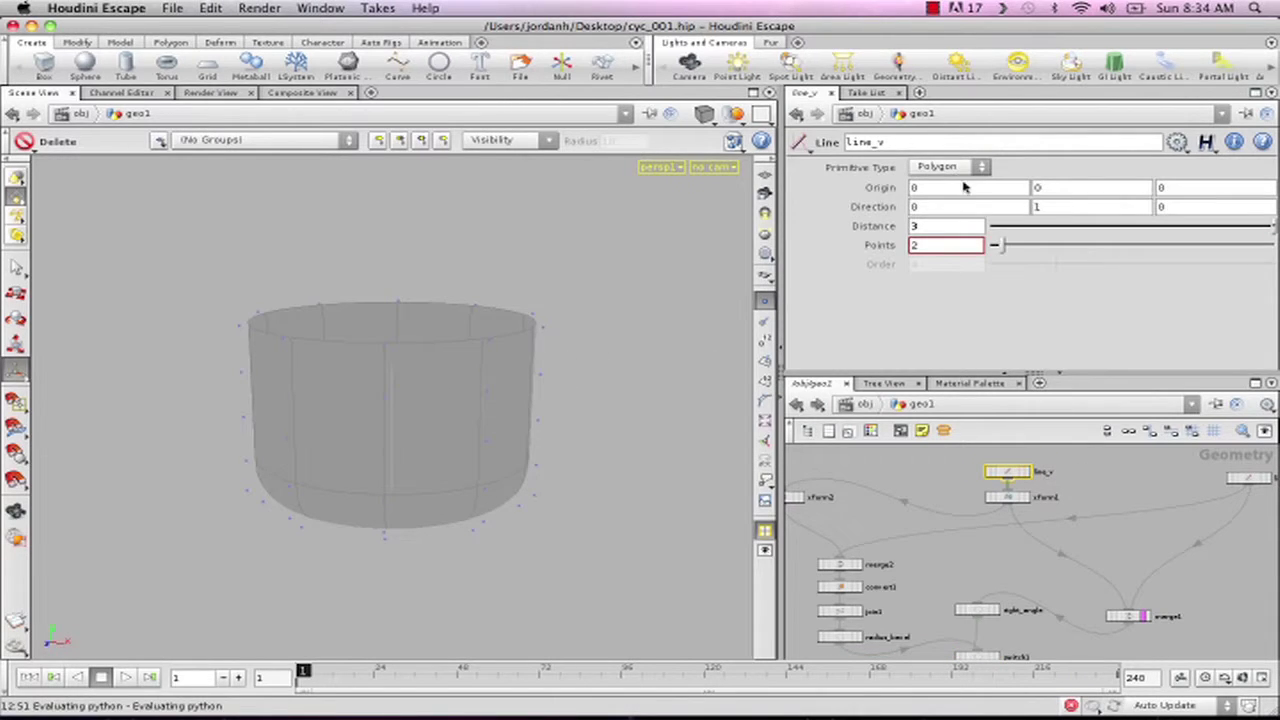
middle_drag(981, 226, 966, 162)
click(1252, 478)
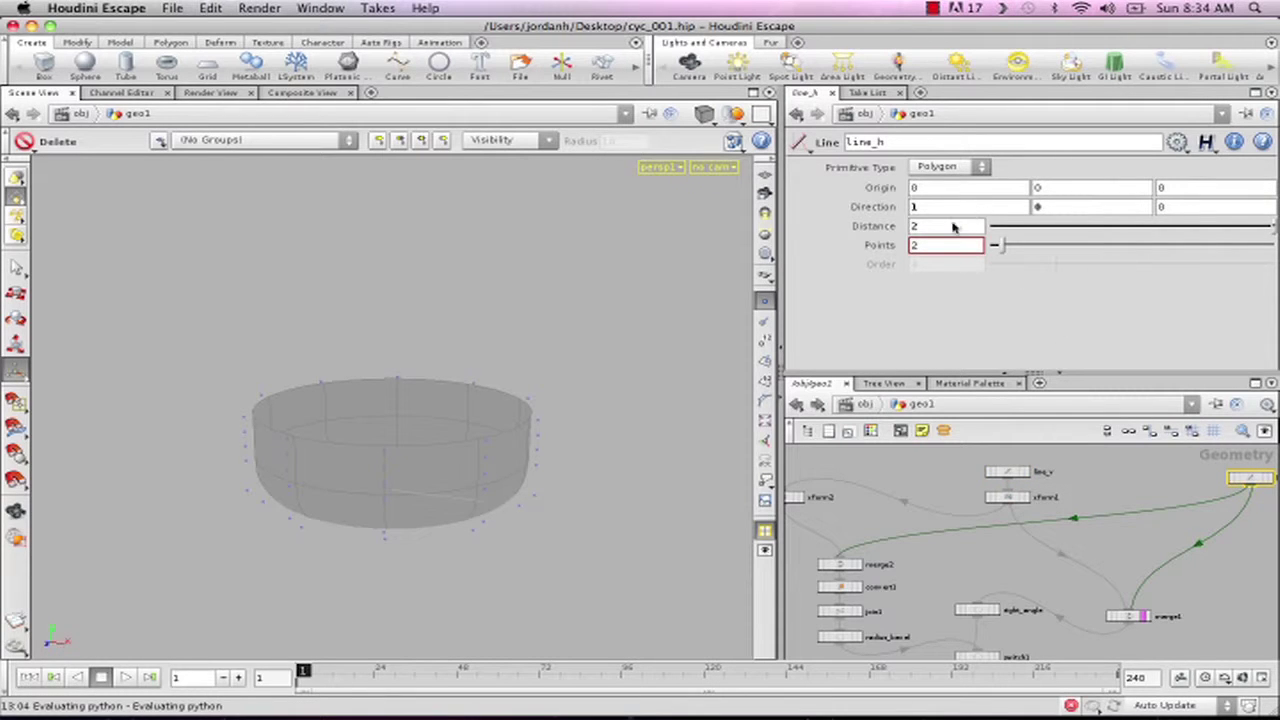
middle_drag(945, 226, 978, 201)
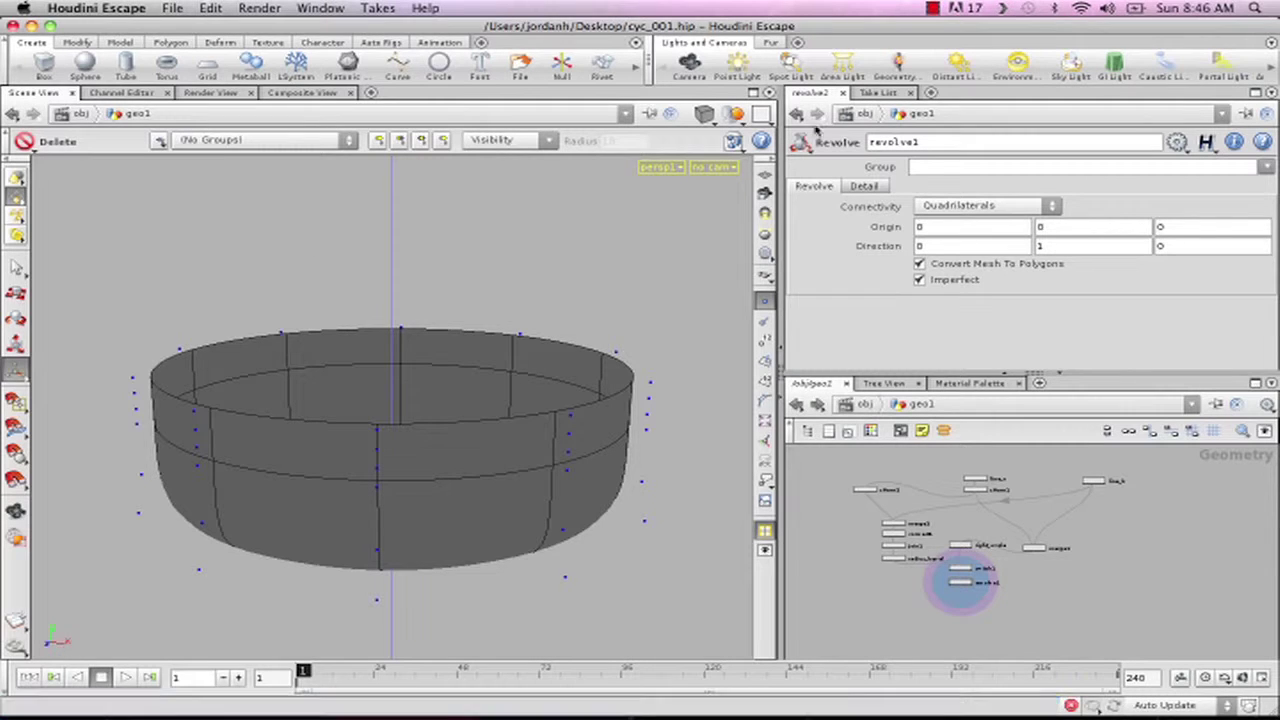
Step: Show the construction plane grid around the revolved form in the scene view
click(765, 175)
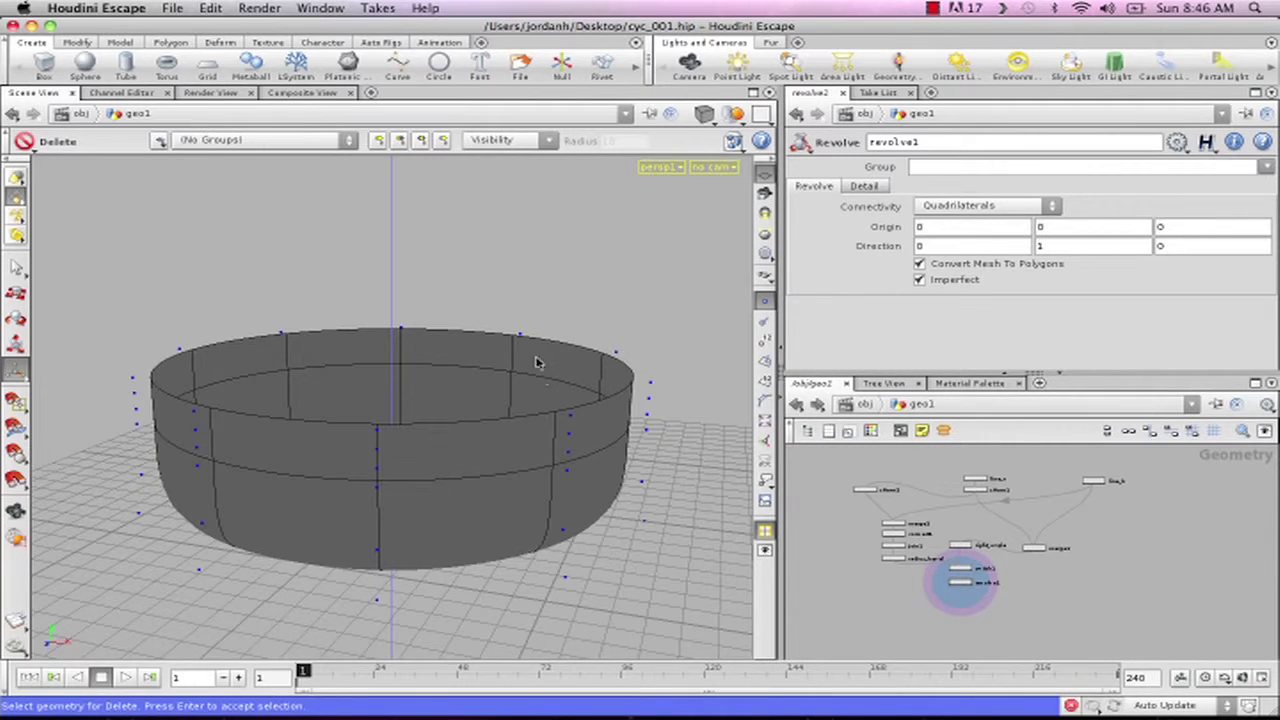
key(Escape)
key(h)
right_drag(598, 401, 280, 412)
key(Escape)
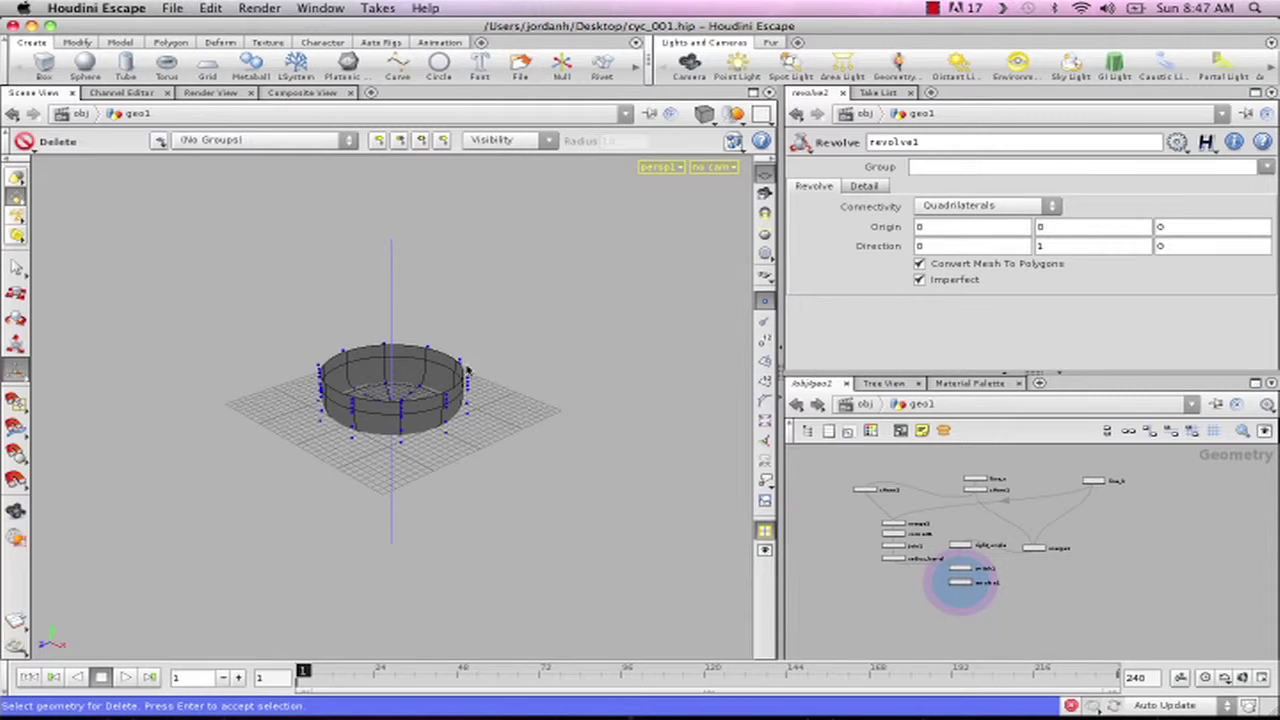
Step: Add a Curve node from the scene view and set its primitive type to NURBS
key(Tab)
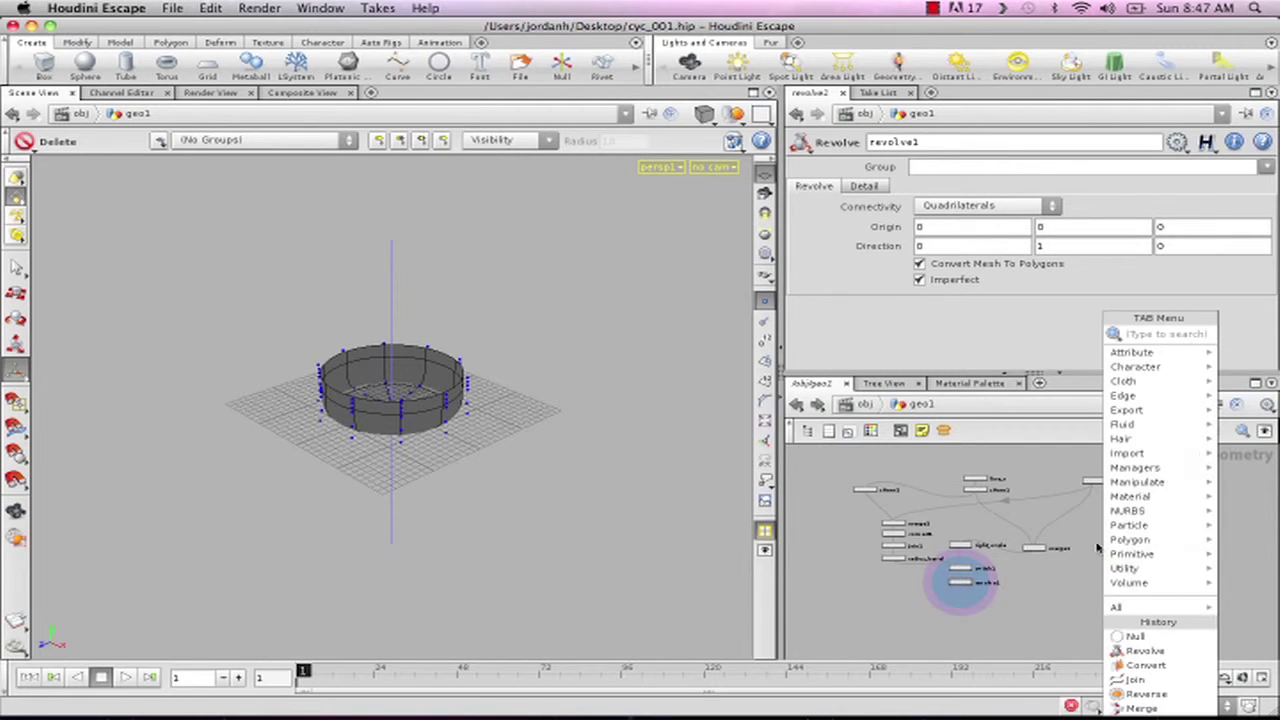
key(Escape)
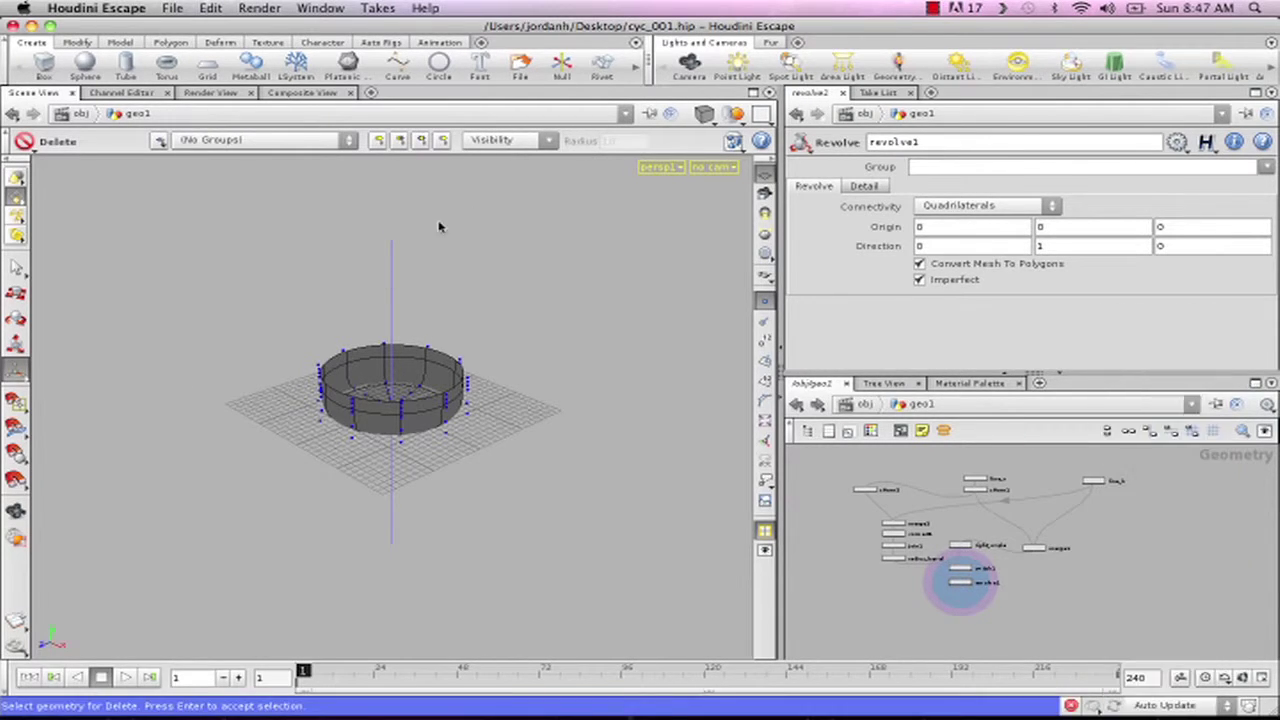
key(Tab)
text(curve)
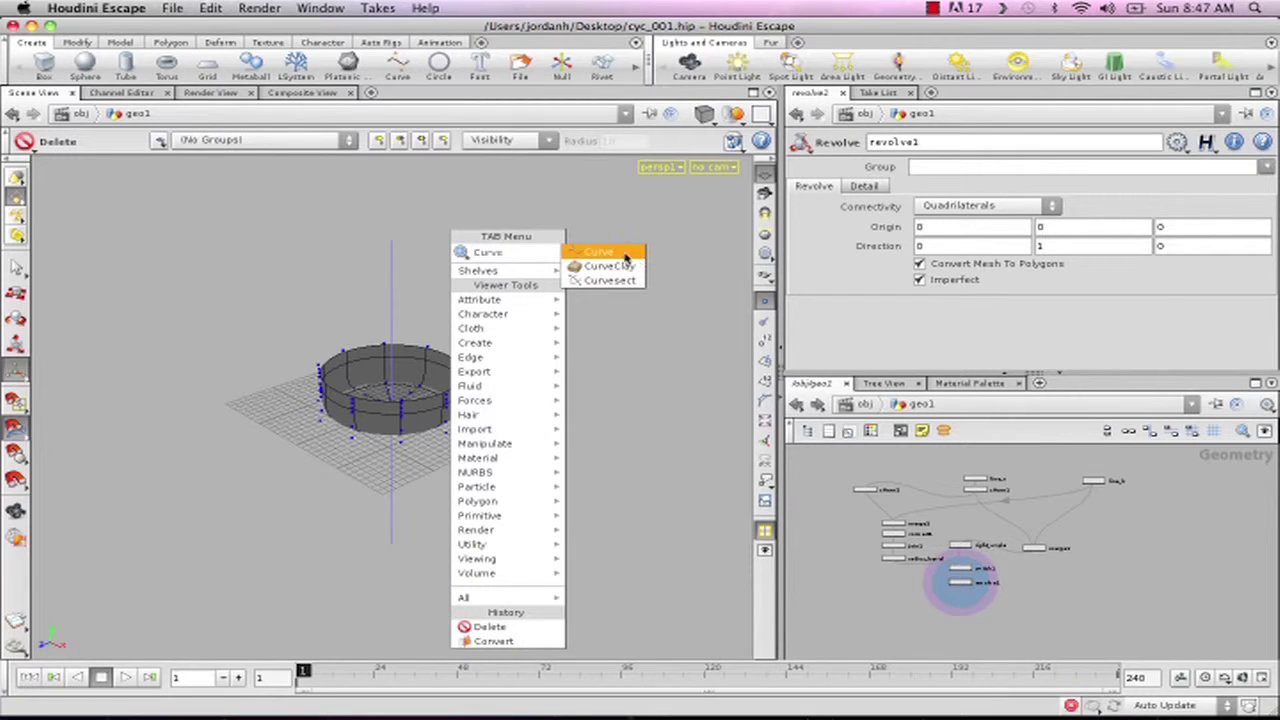
key(Return)
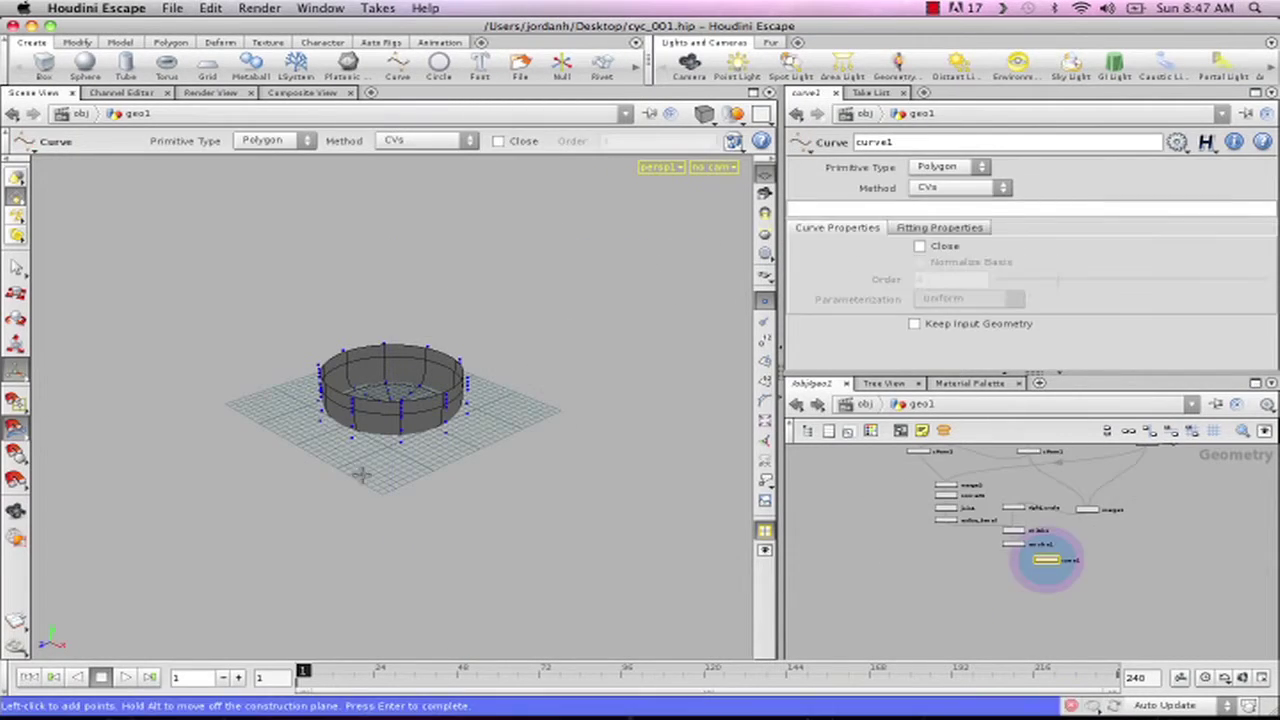
click(262, 140)
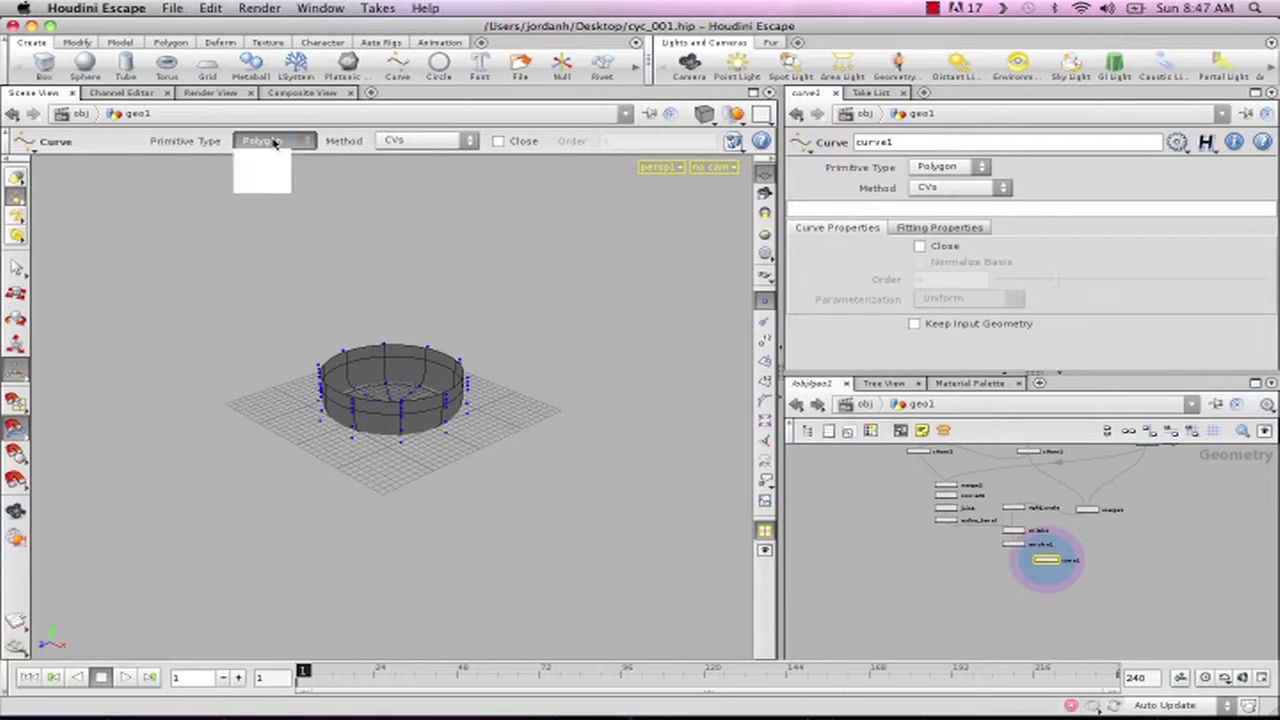
click(255, 163)
Step: Draw an open six-point NURBS curve sweeping behind the revolved form and bending around one side, and complete it
click(409, 268)
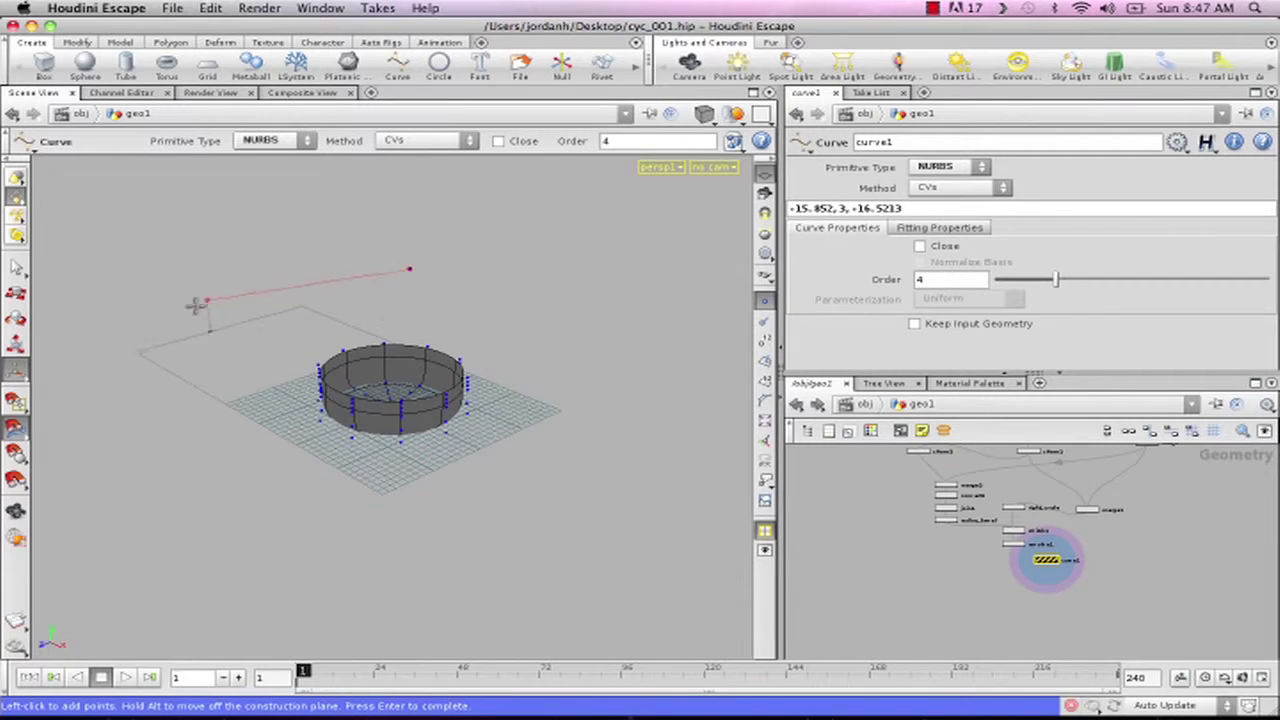
click(148, 320)
click(222, 335)
click(478, 296)
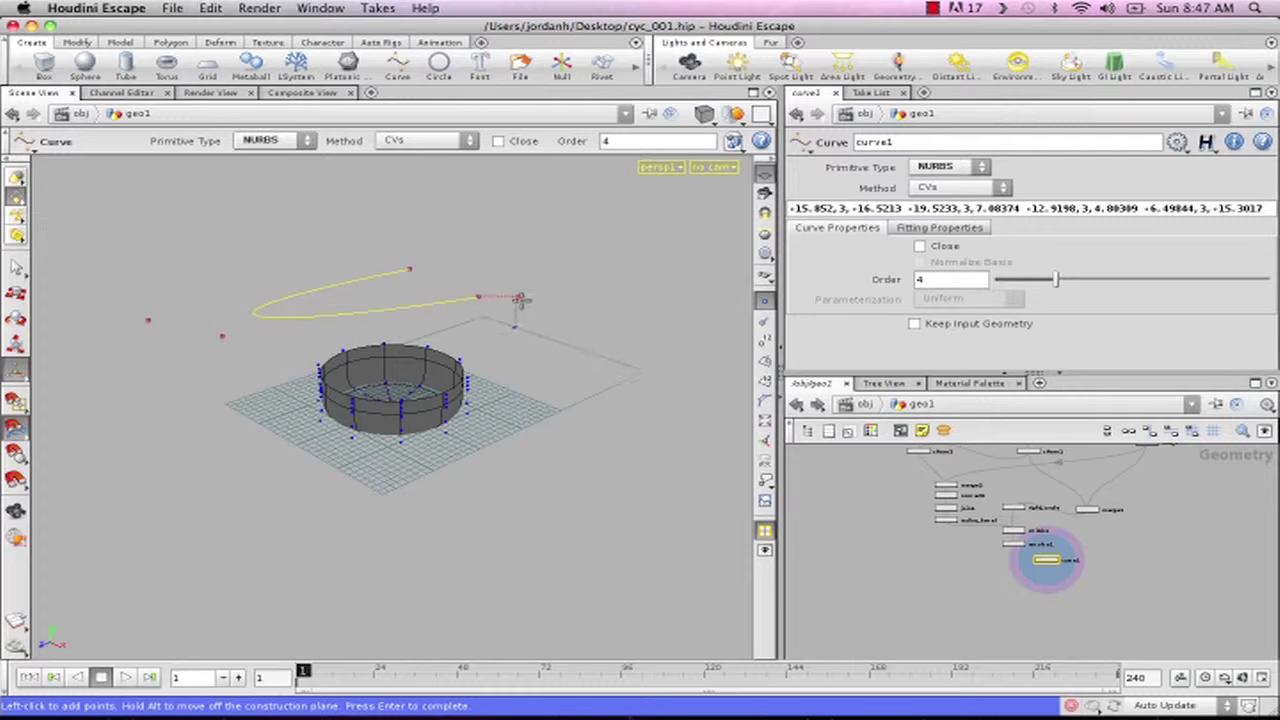
click(558, 320)
click(610, 387)
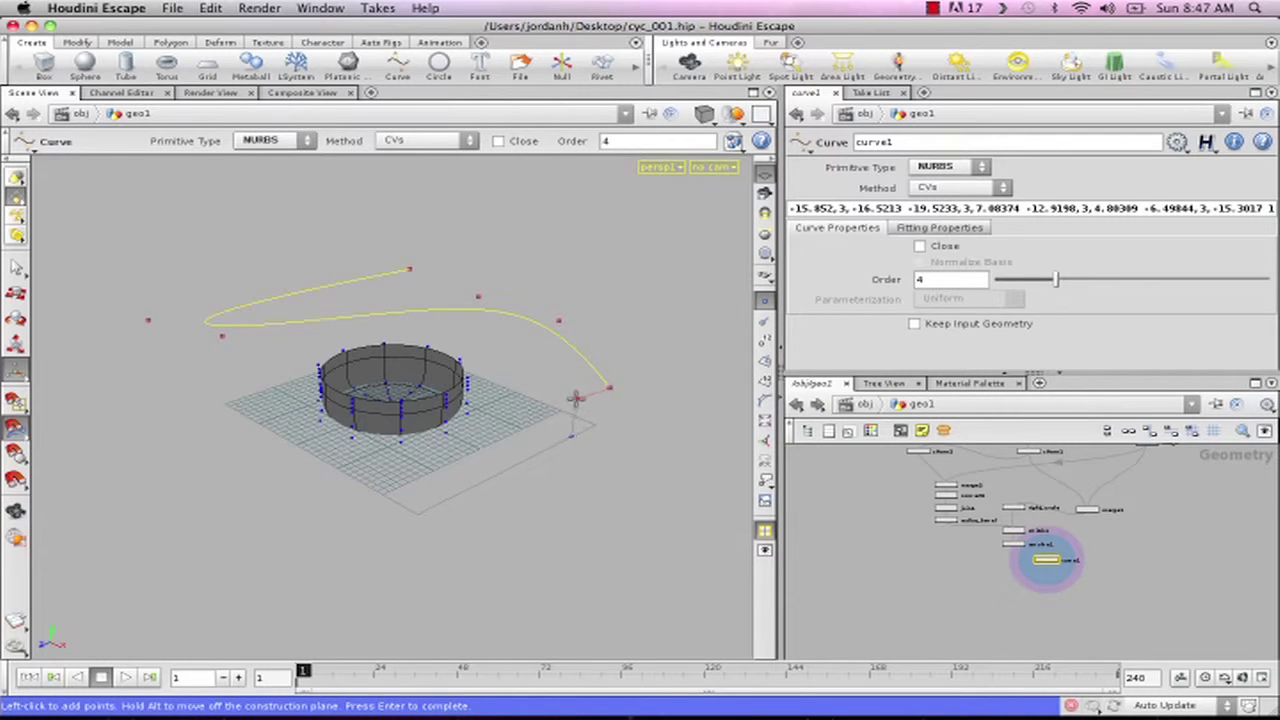
key(Return)
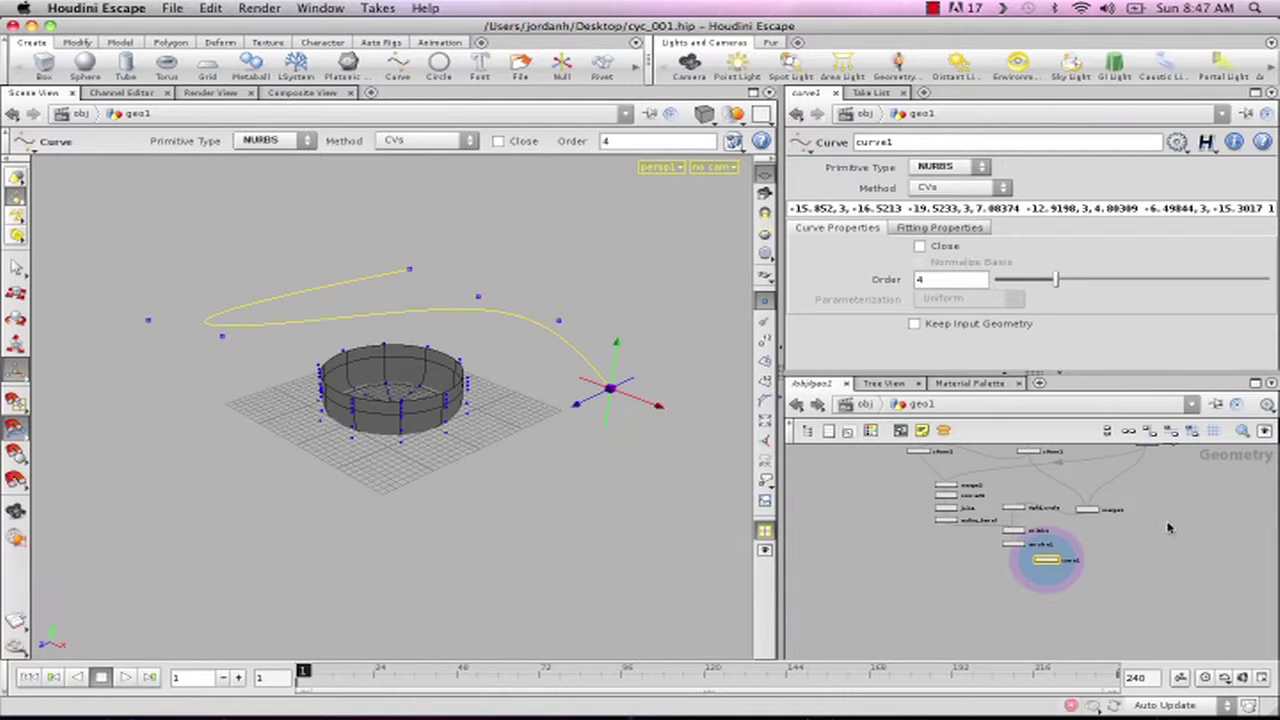
Step: Move the curve1 node to an empty area beside the rest of the network
middle_drag(1180, 528, 1060, 570)
mouse_move(1188, 583)
right_down()
mouse_move(1126, 571)
mouse_move(1186, 576)
right_up()
scroll(1185, 576, up, 1)
drag(921, 608, 1213, 500)
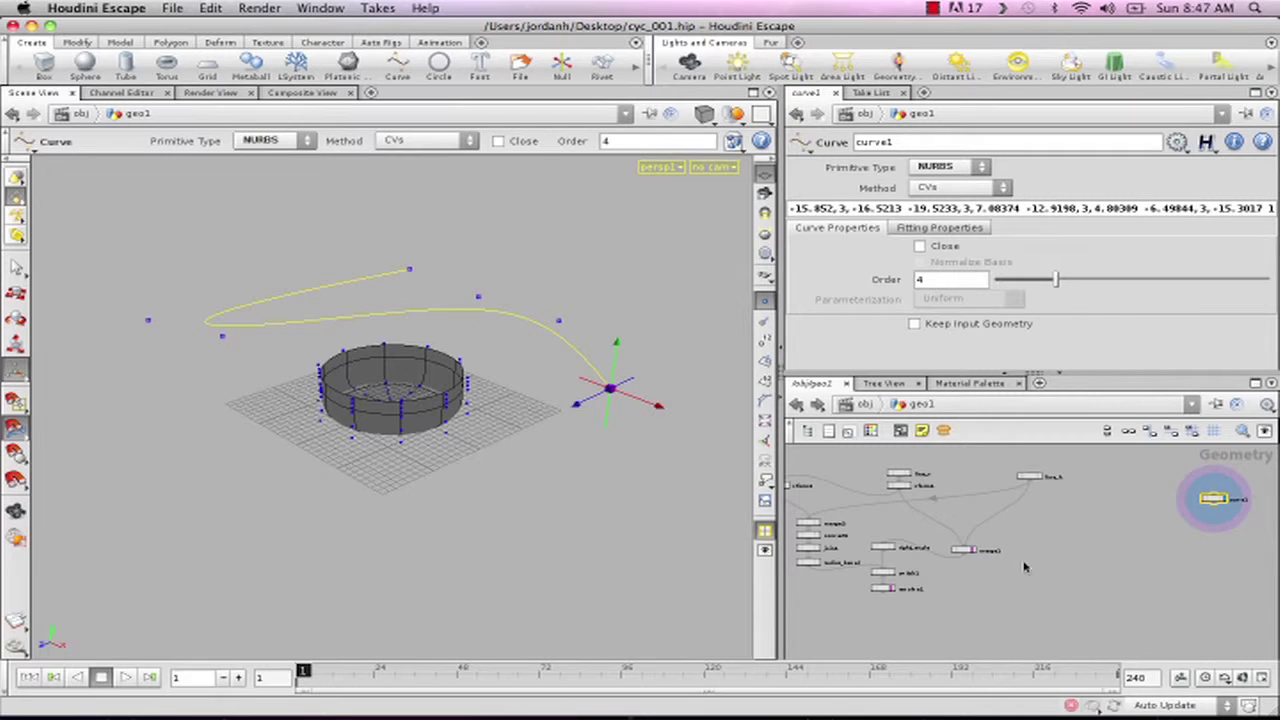
Step: Add a Sweep node and place it just below the curve1 node
key(Tab)
text(s)
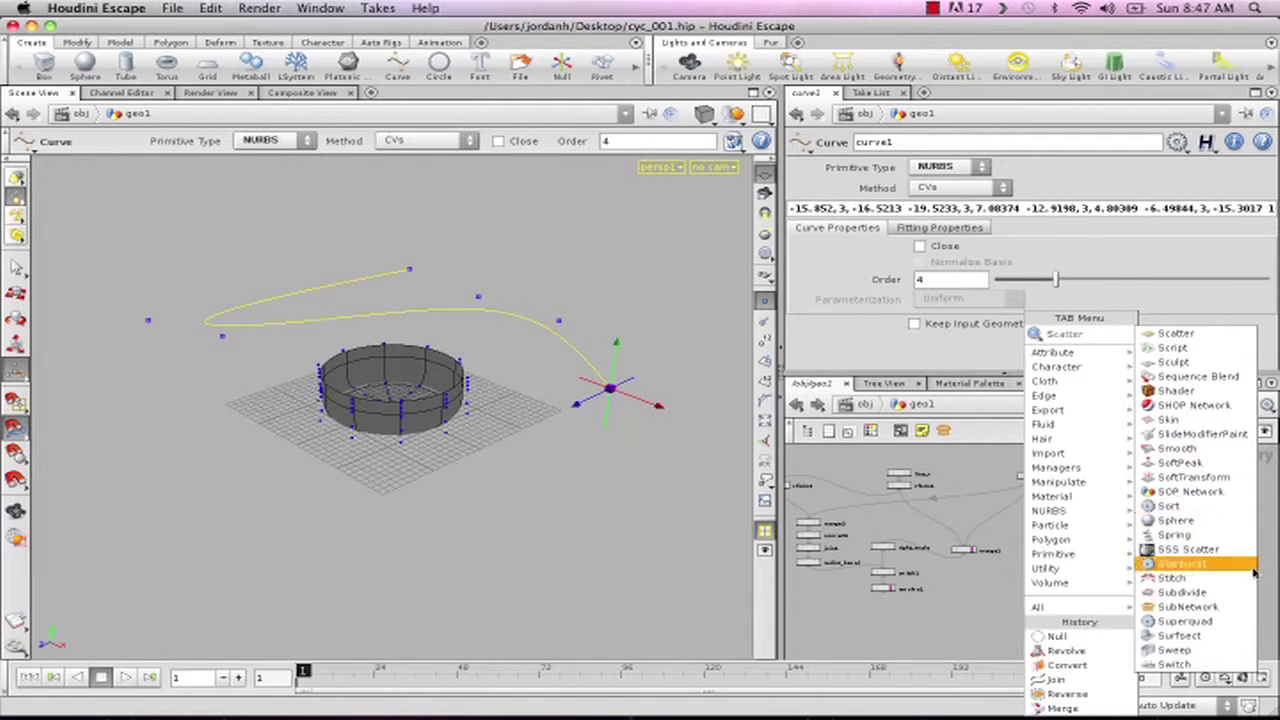
click(1200, 664)
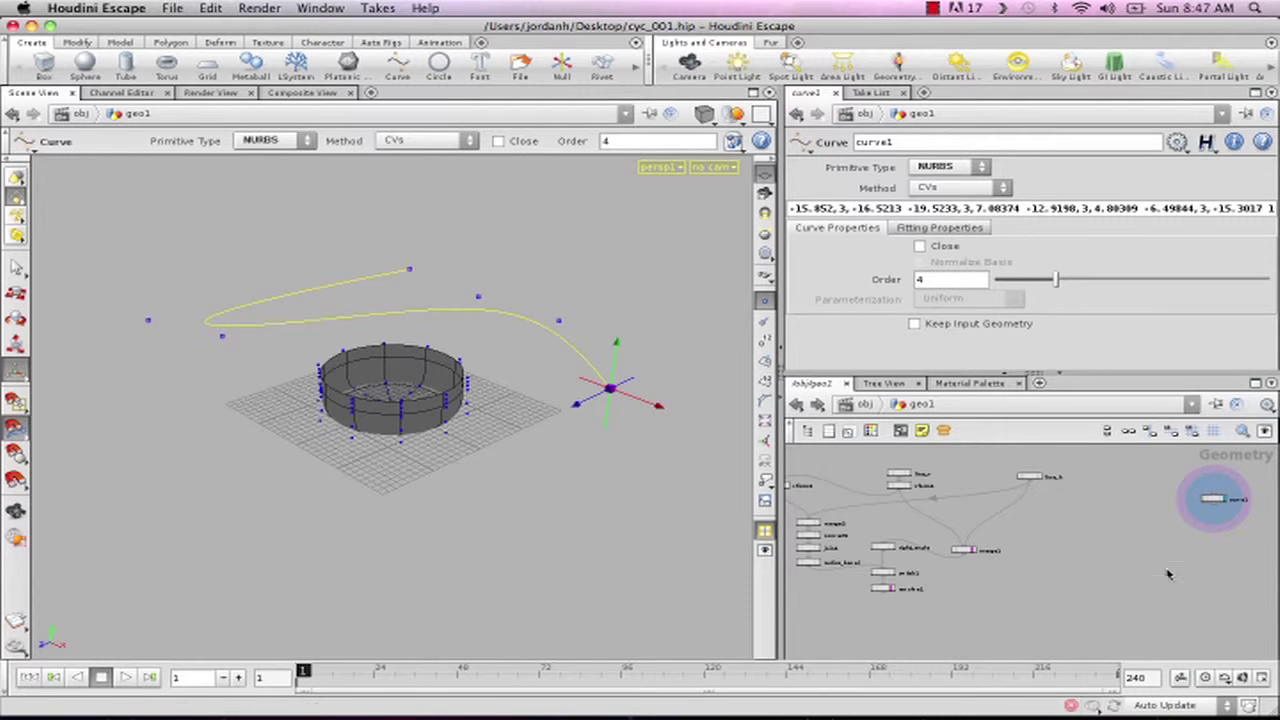
click(1213, 502)
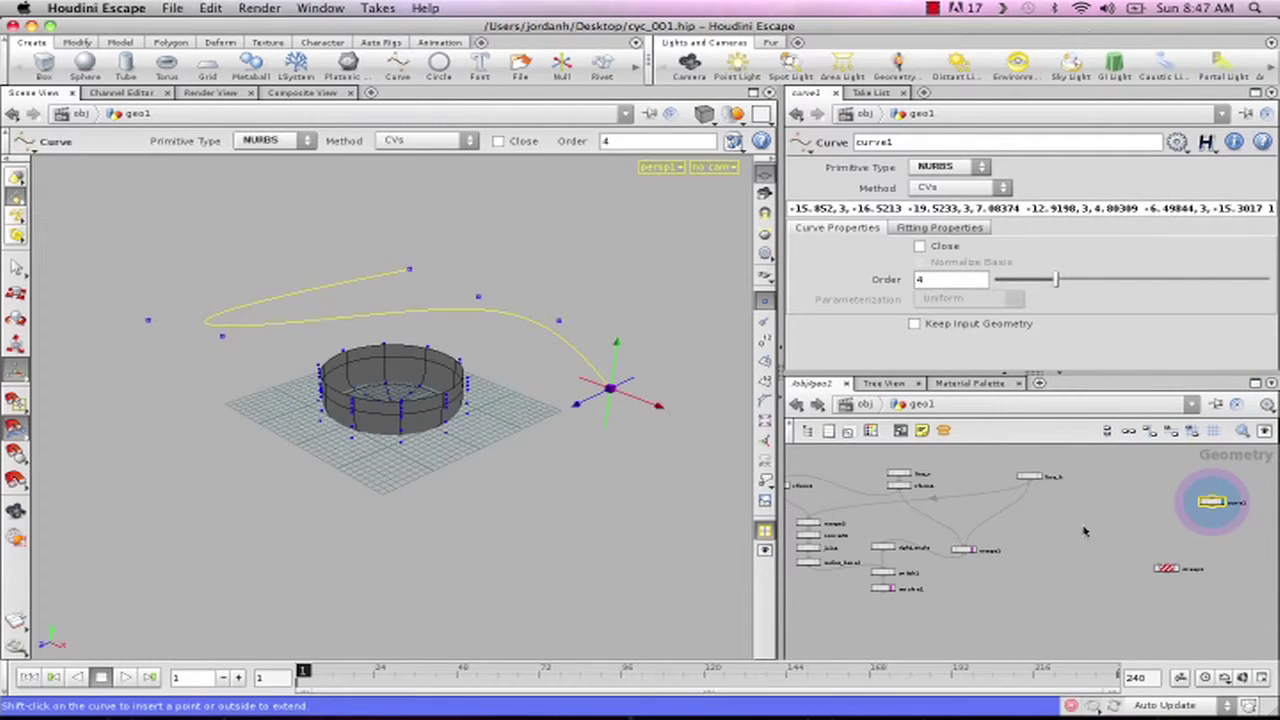
Step: Maximize the network editor to fill the workspace
middle_drag(1057, 553, 996, 528)
right_drag(1055, 489, 1137, 485)
middle_drag(1105, 484, 975, 472)
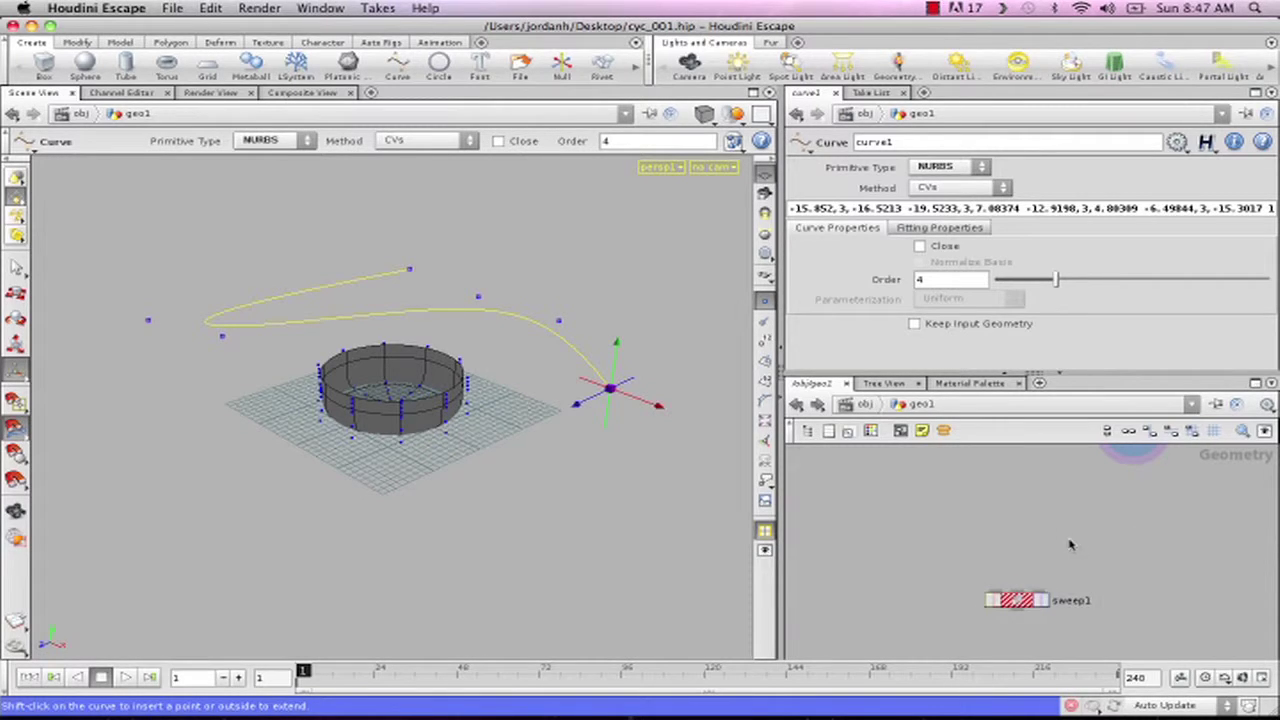
middle_drag(1021, 508, 1051, 526)
right_drag(1008, 497, 1003, 537)
middle_drag(1079, 510, 1181, 497)
right_drag(1046, 523, 1048, 536)
click(1255, 383)
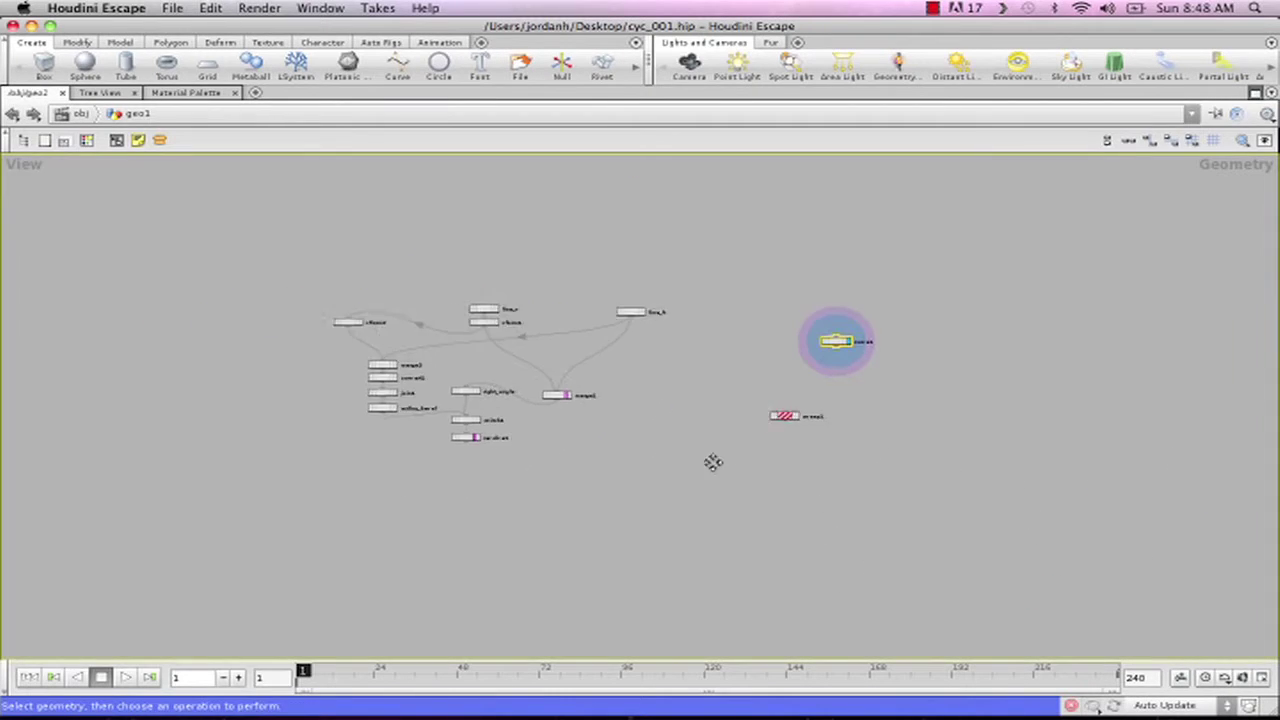
Step: Wire switch1 into sweep1's first input and curve1 into its second input, and display the sweep
right_drag(704, 464, 871, 451)
right_drag(800, 482, 717, 490)
middle_drag(717, 490, 708, 531)
drag(1140, 198, 636, 487)
key(h)
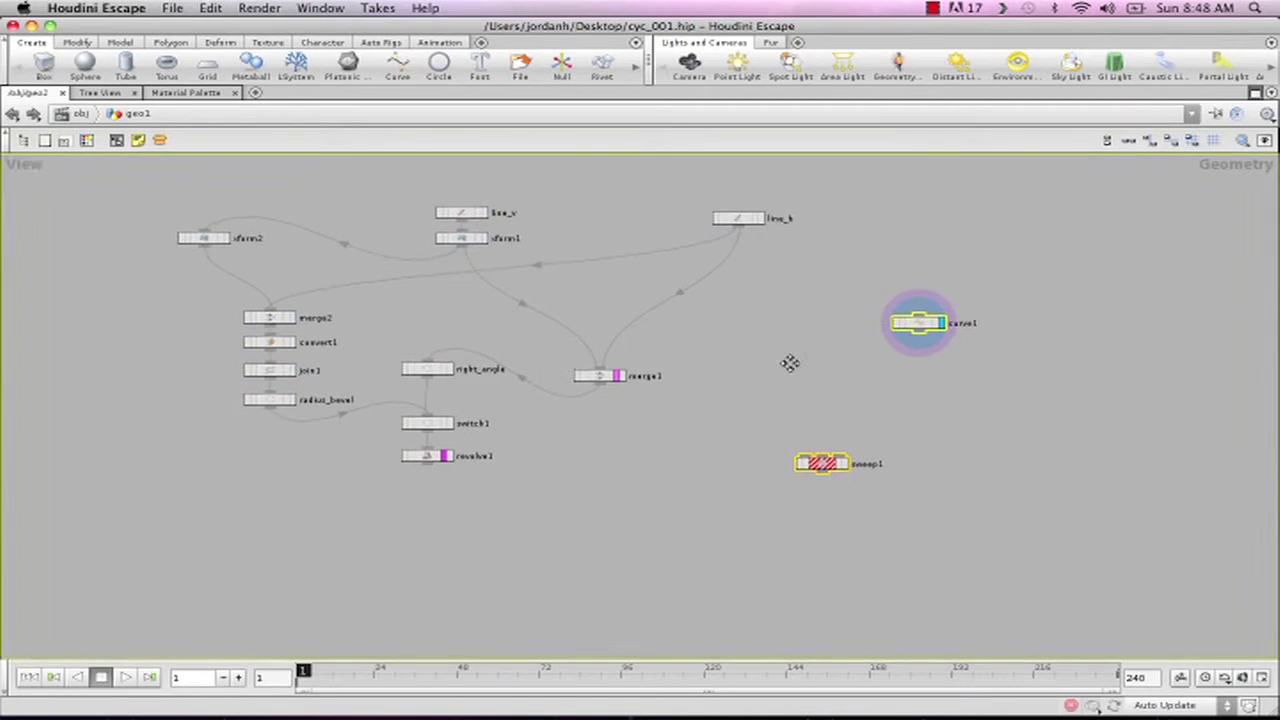
scroll(744, 387, up, 3)
key(h)
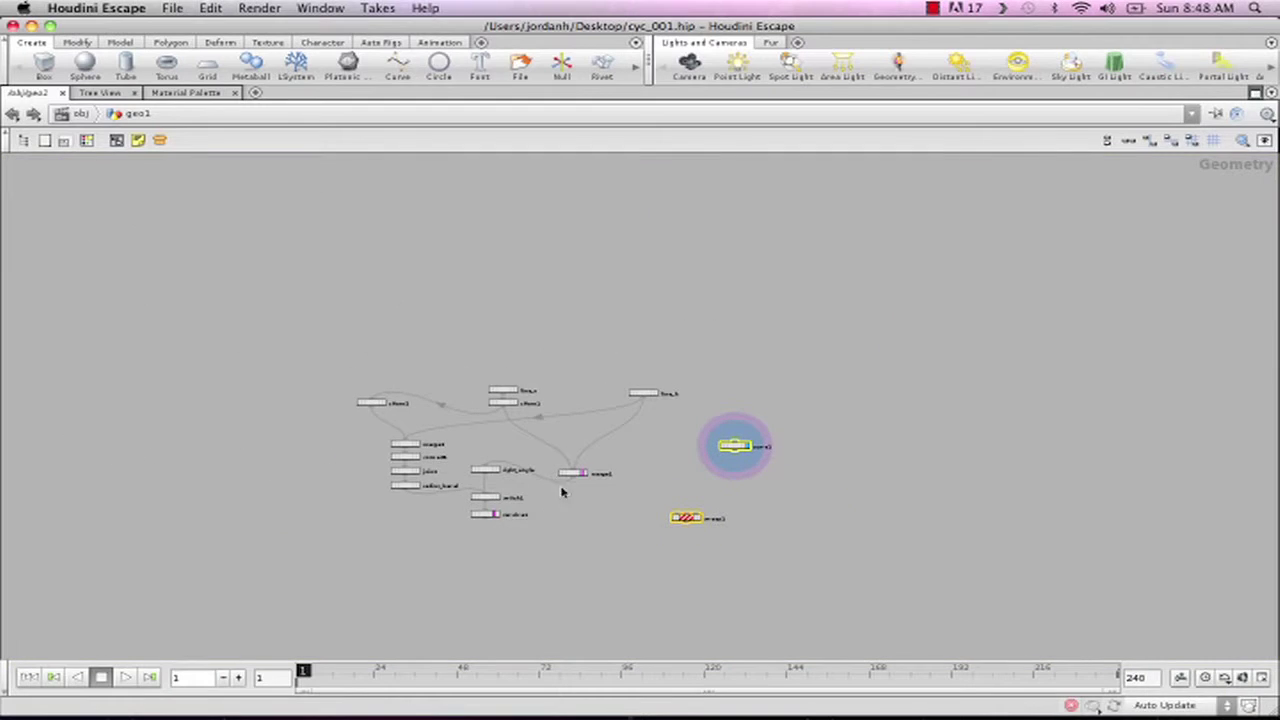
scroll(548, 510, up, 4)
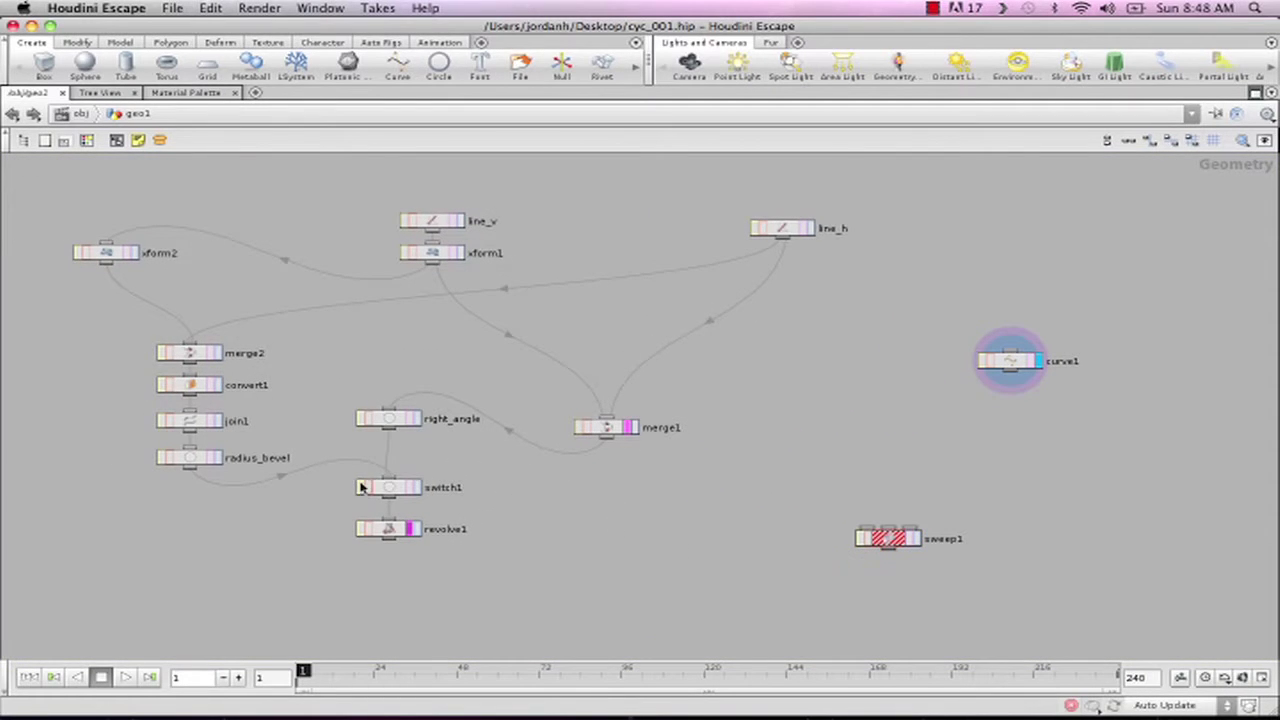
drag(389, 499, 867, 531)
drag(1012, 374, 918, 541)
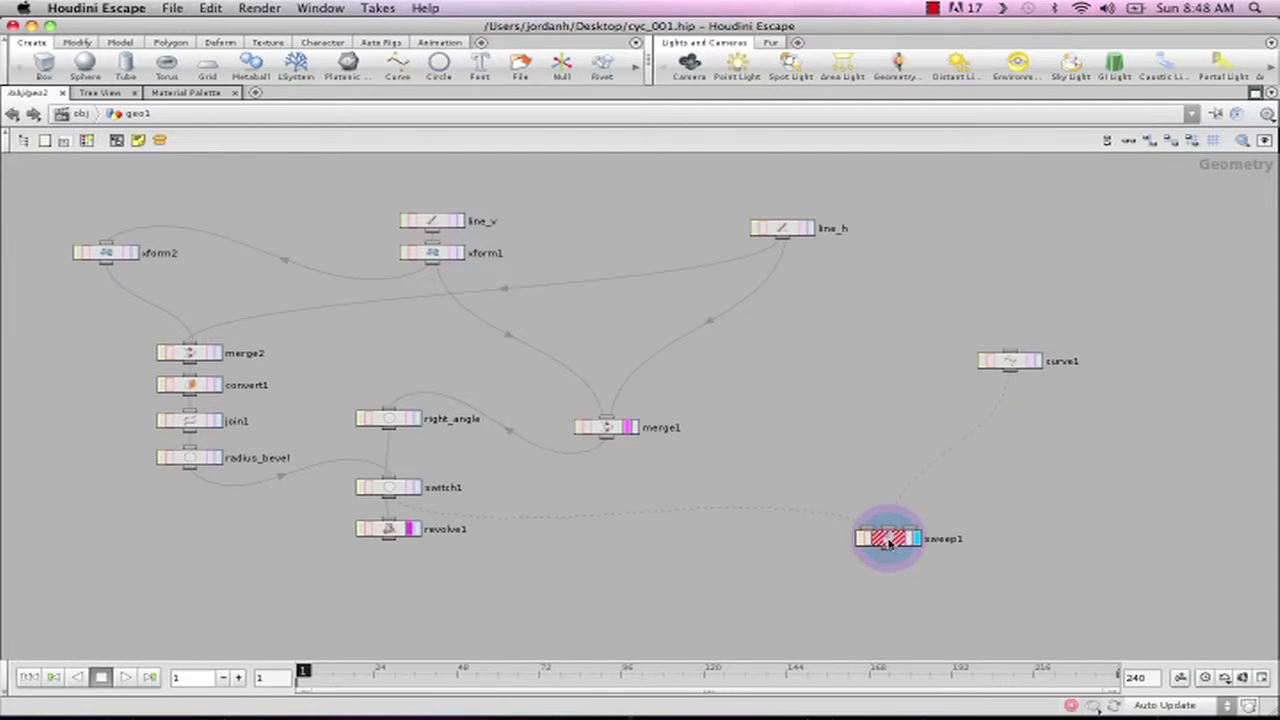
click(889, 541)
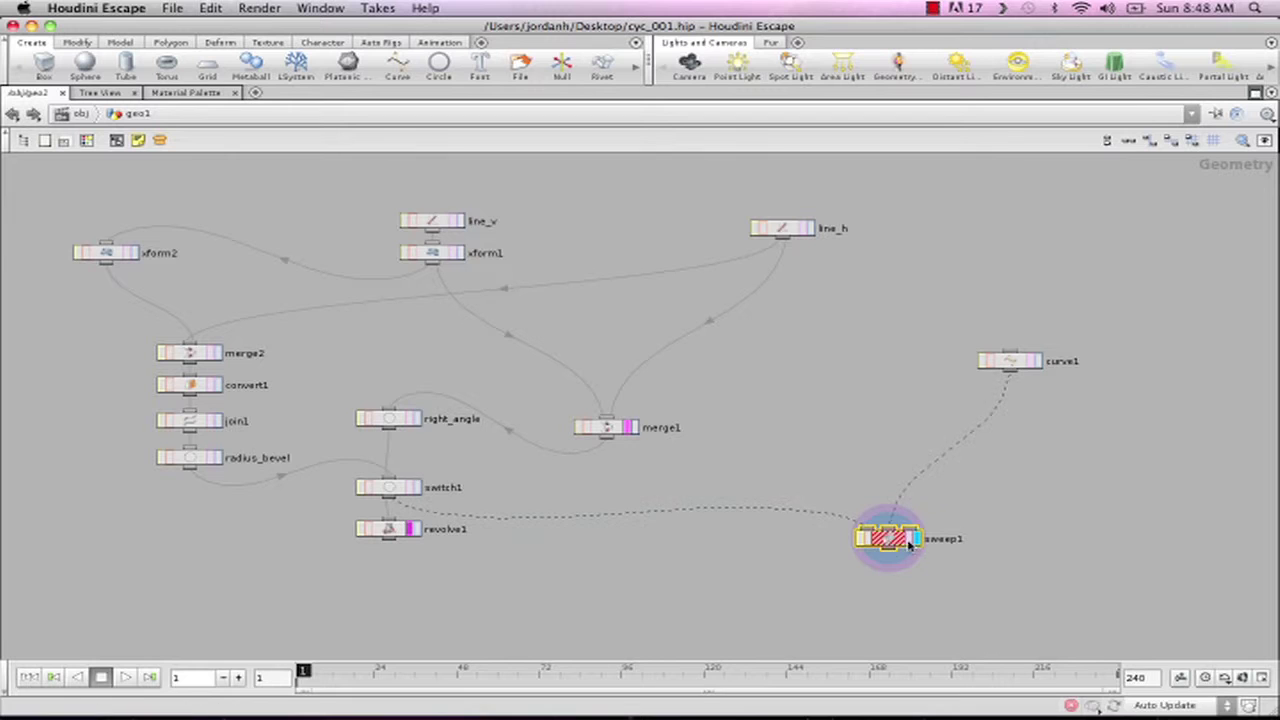
Step: Restore the pane layout and set sweep1's Skin Output to Skin Unclosed
click(1254, 93)
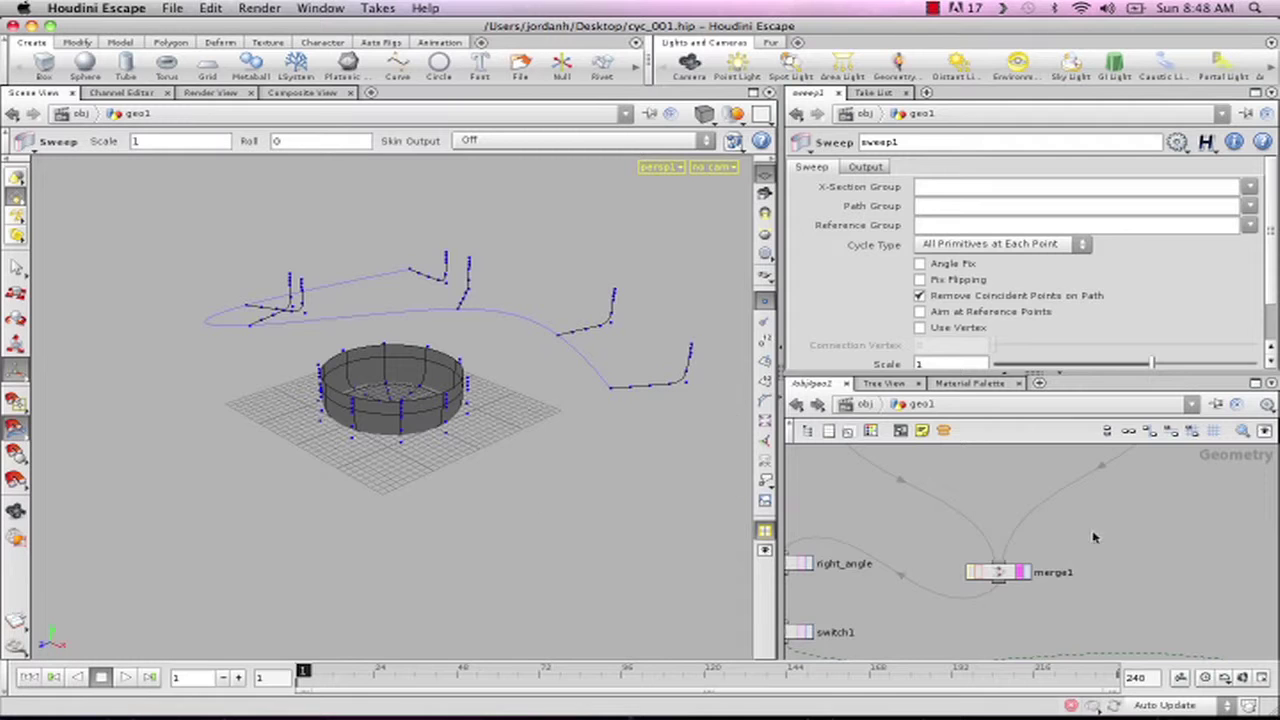
middle_drag(844, 512, 943, 506)
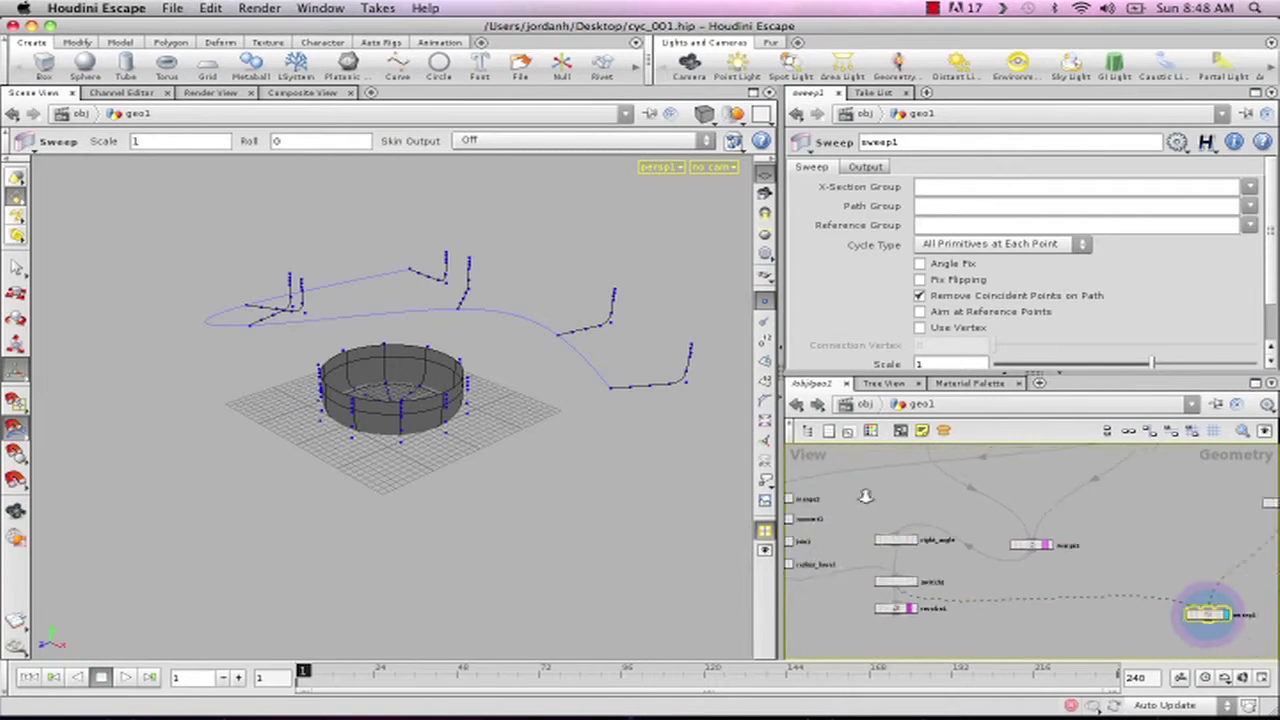
right_drag(920, 503, 866, 494)
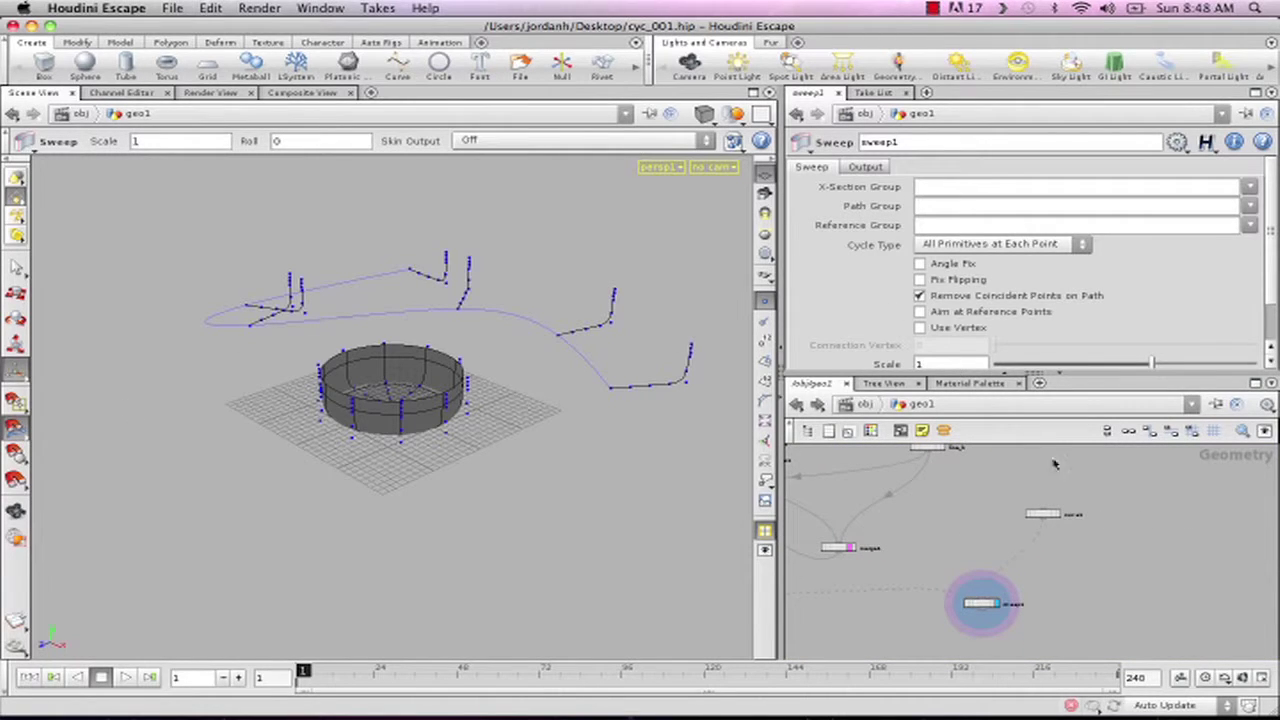
click(864, 166)
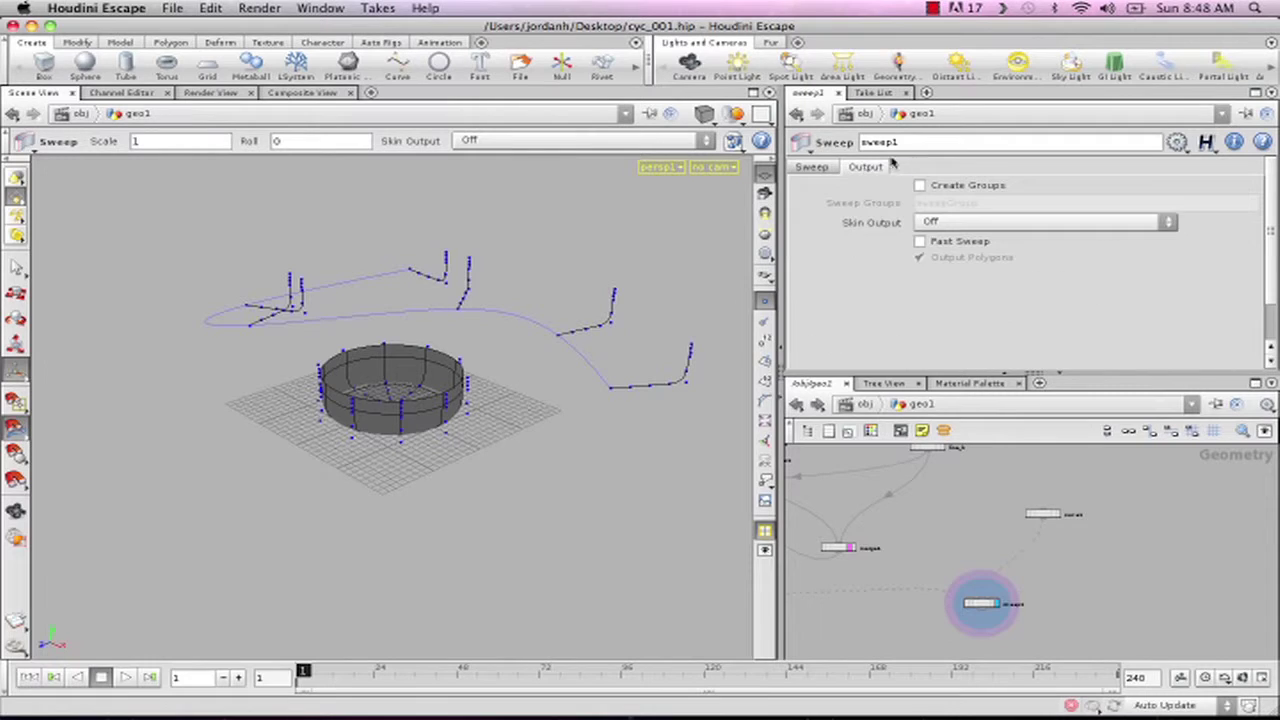
click(946, 221)
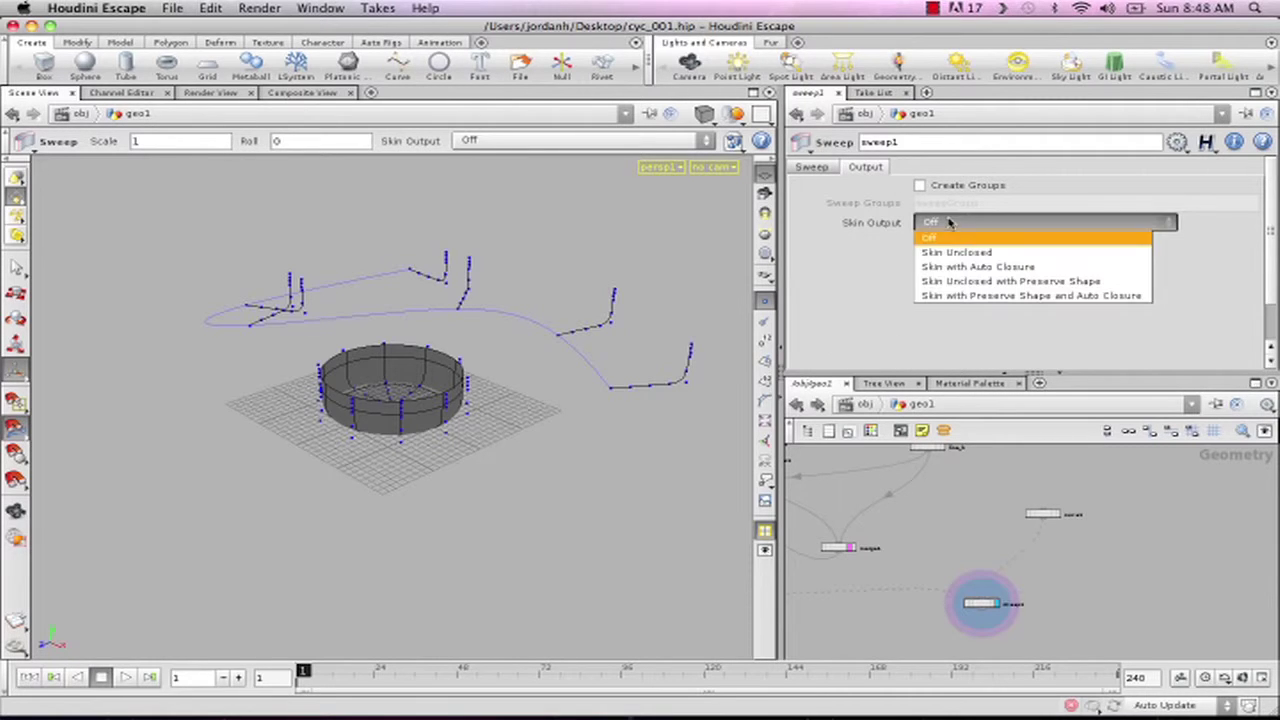
click(983, 254)
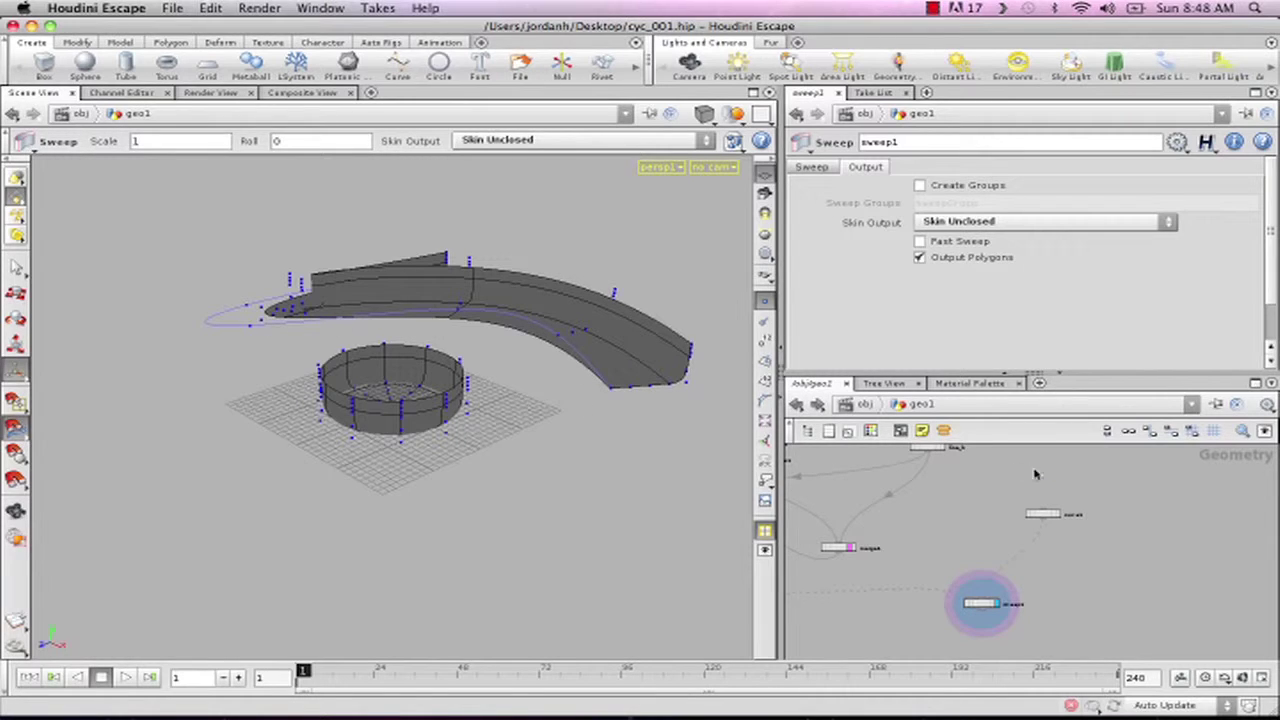
Step: Move curve1 clear of the network and collapse all the other nodes, including sweep1, into a subnet
click(1255, 384)
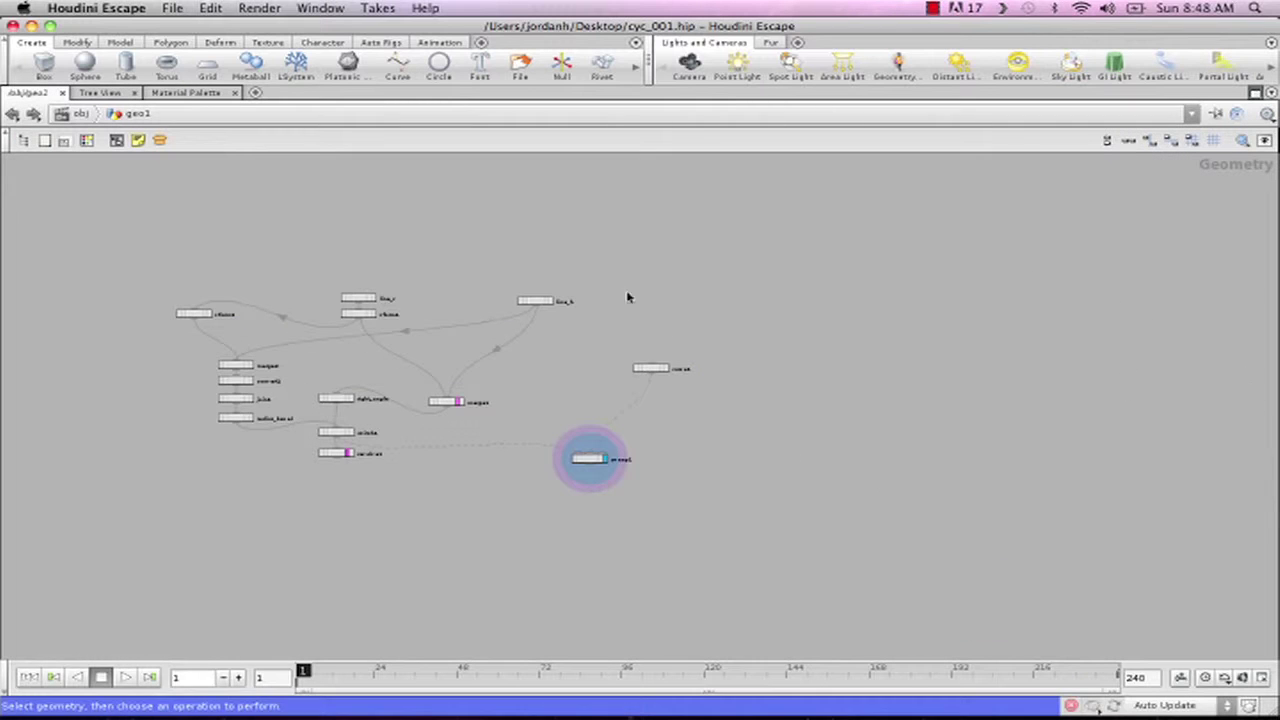
middle_drag(720, 308, 1018, 289)
right_drag(985, 334, 1031, 340)
middle_drag(1075, 318, 1119, 314)
scroll(1043, 327, down, 3)
drag(1002, 336, 1155, 175)
drag(354, 213, 1068, 626)
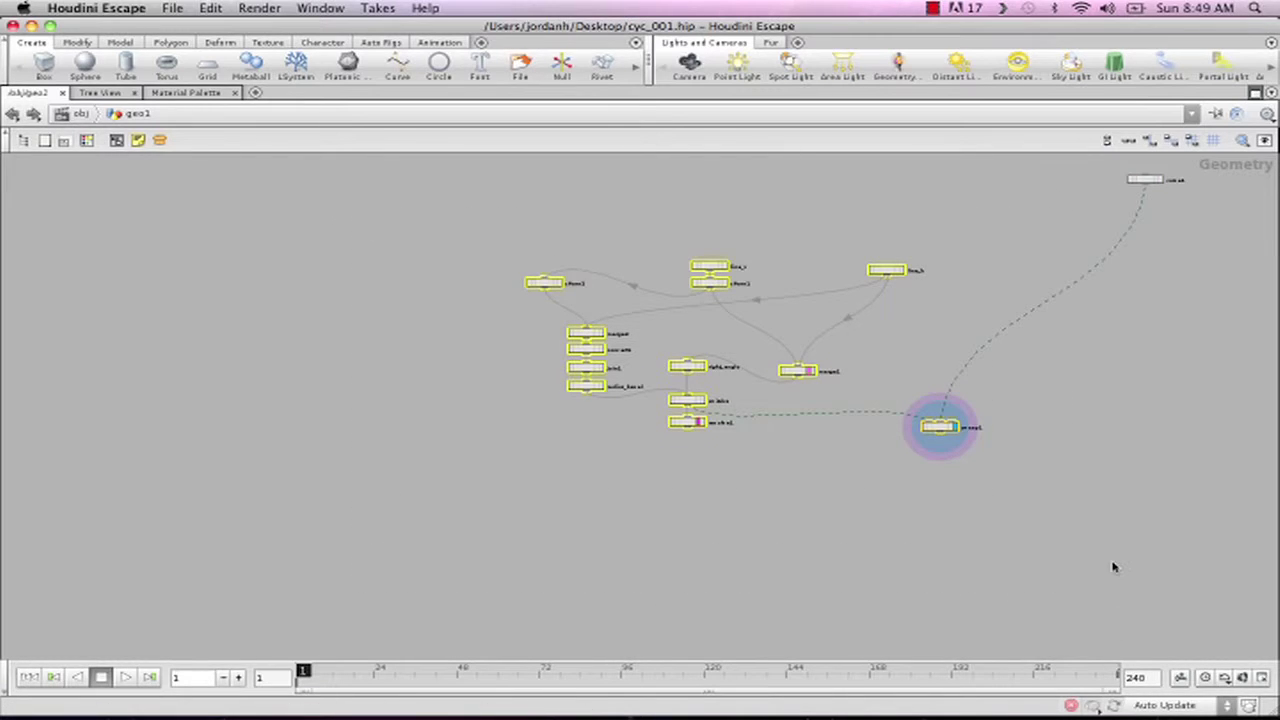
key(Delete)
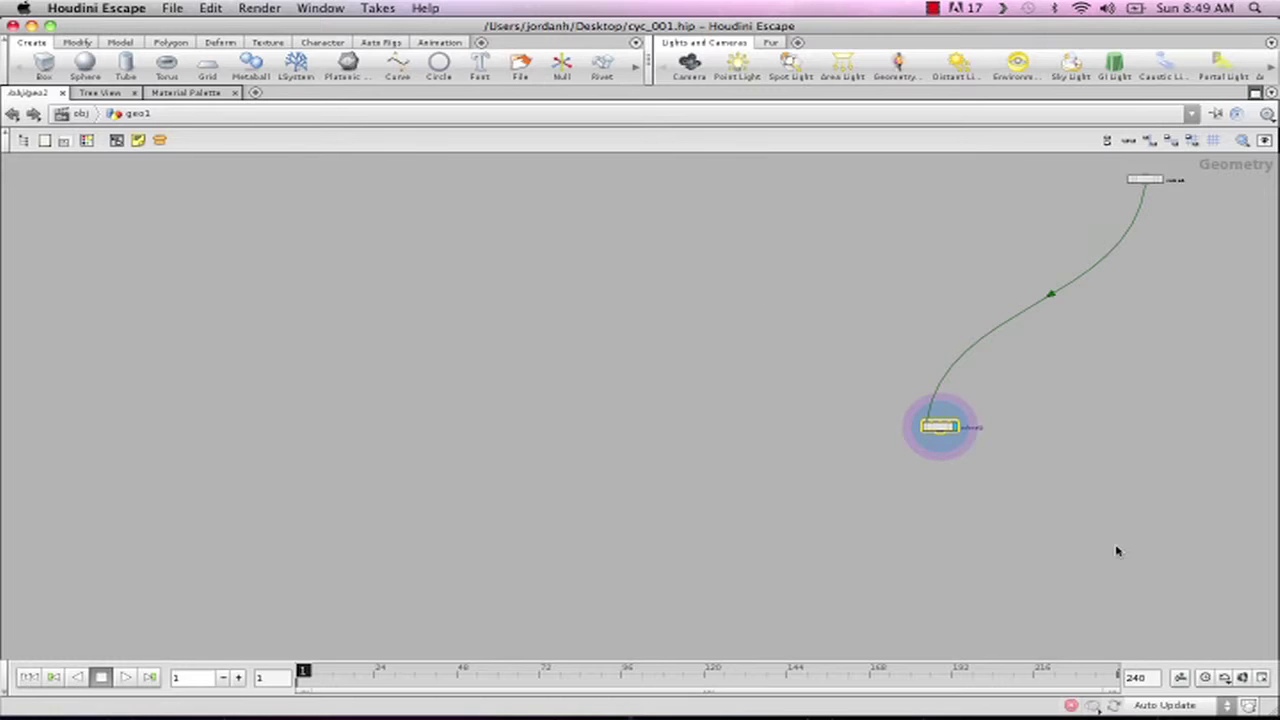
Step: Rename the new subnet as cyc_tool_v01
middle_drag(708, 444, 511, 426)
right_drag(650, 457, 729, 463)
middle_drag(794, 447, 500, 520)
right_drag(585, 510, 669, 506)
middle_drag(838, 399, 677, 554)
click(783, 397)
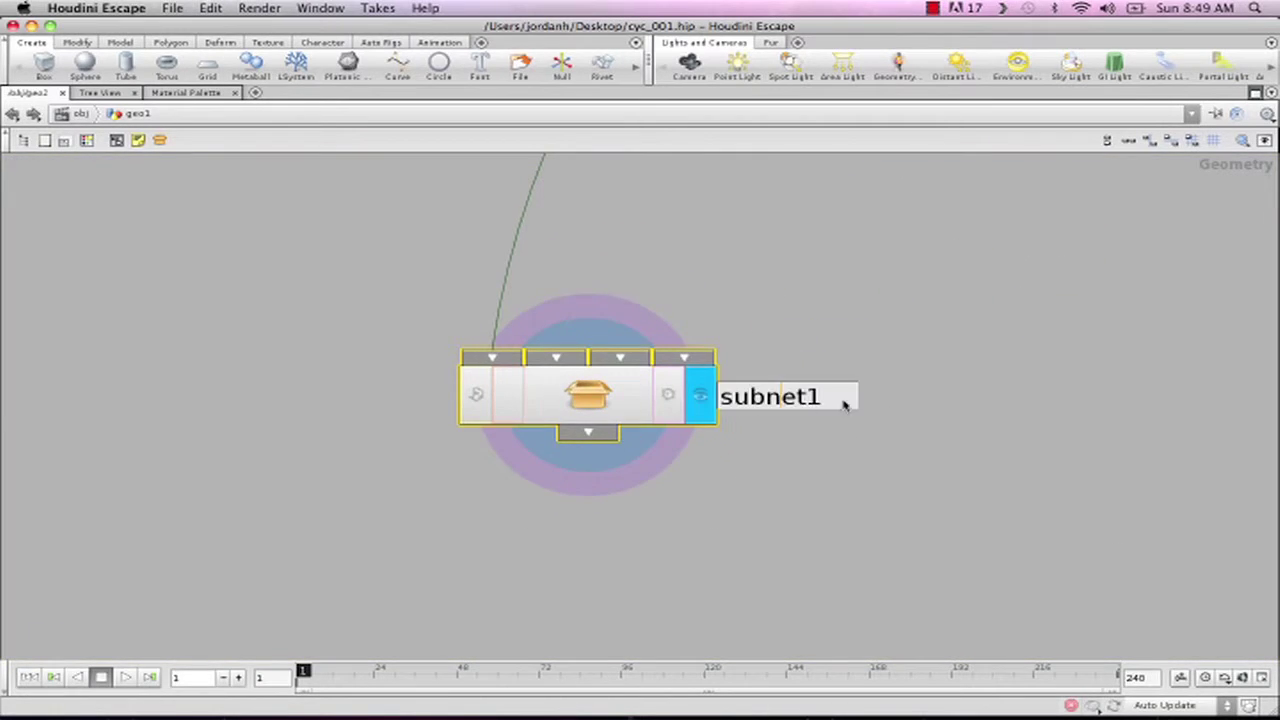
drag(821, 400, 631, 399)
text(cy)
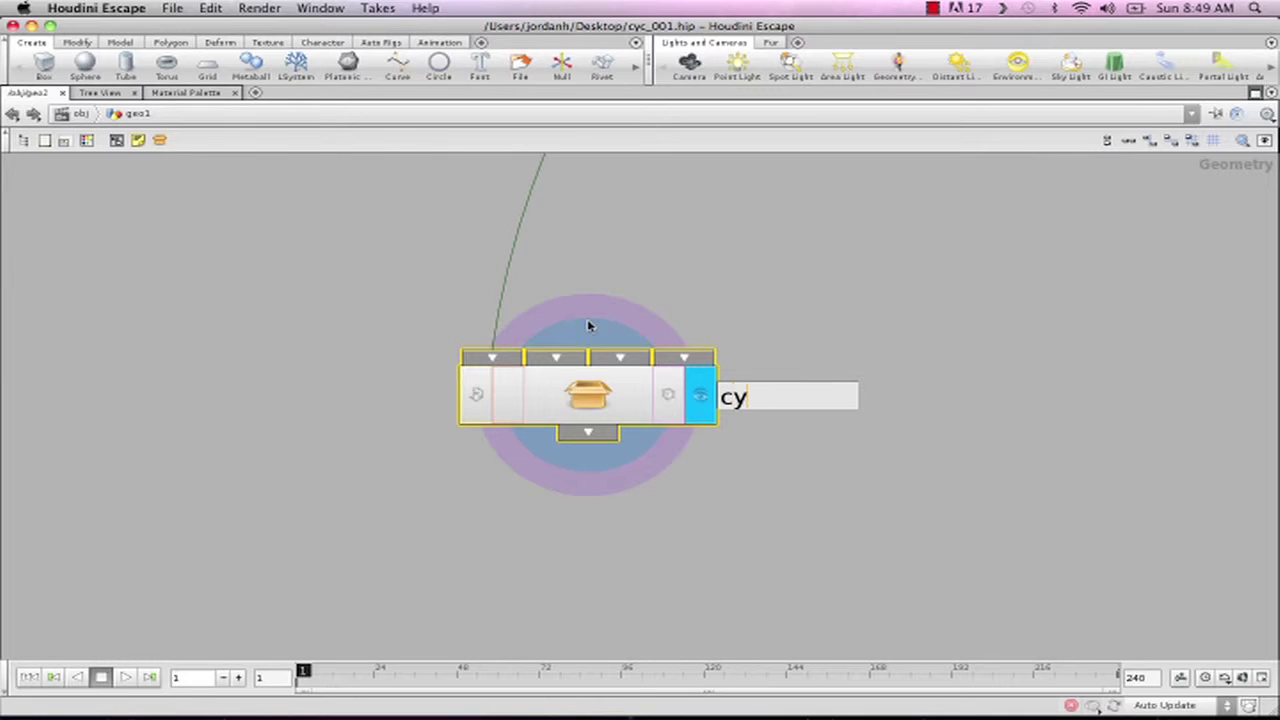
text(c_tool_v)
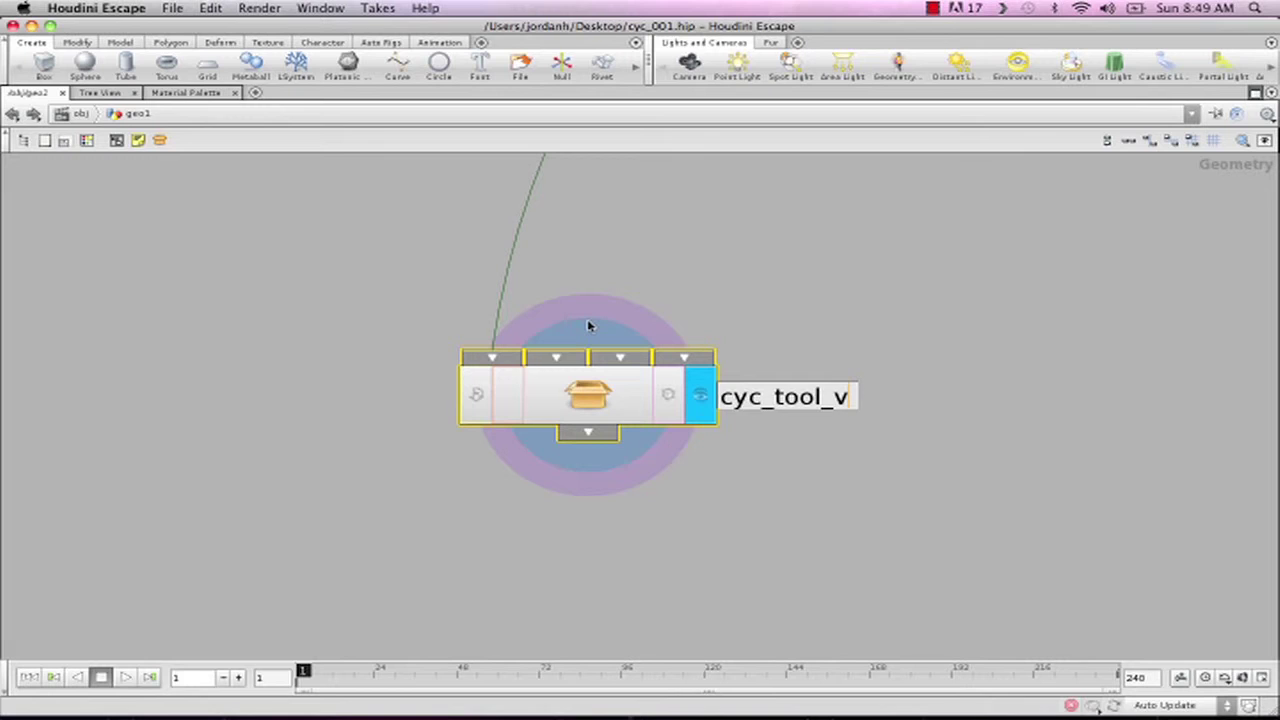
text(01)
key(Return)
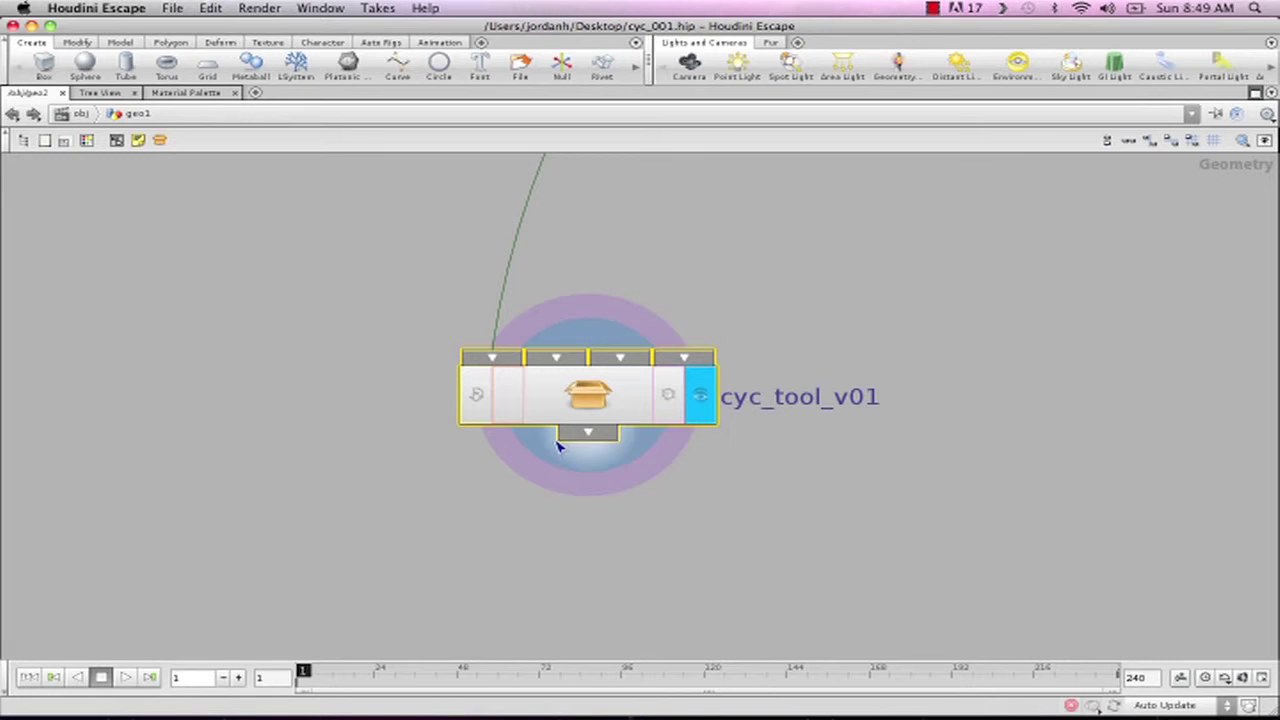
Step: Create a digital asset from the cyc_tool_v01 subnet with the label Cyc tool v01 and accept its operator type properties
right_click(598, 392)
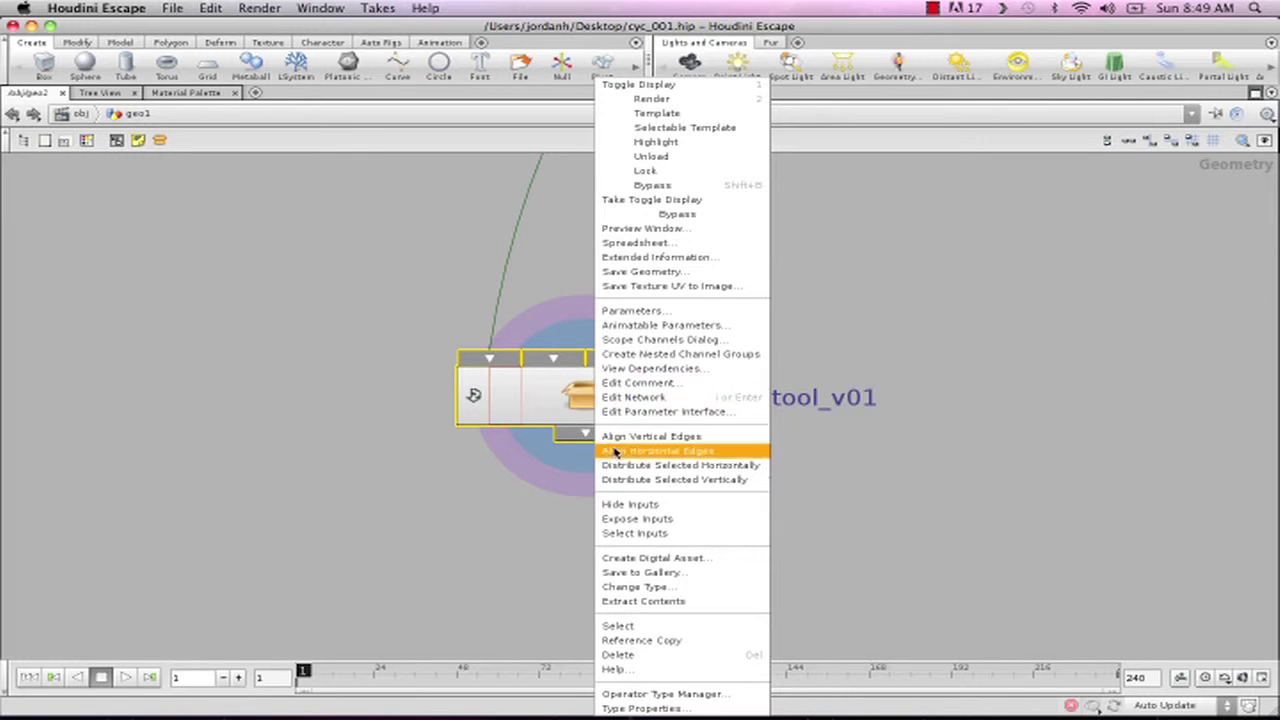
click(673, 560)
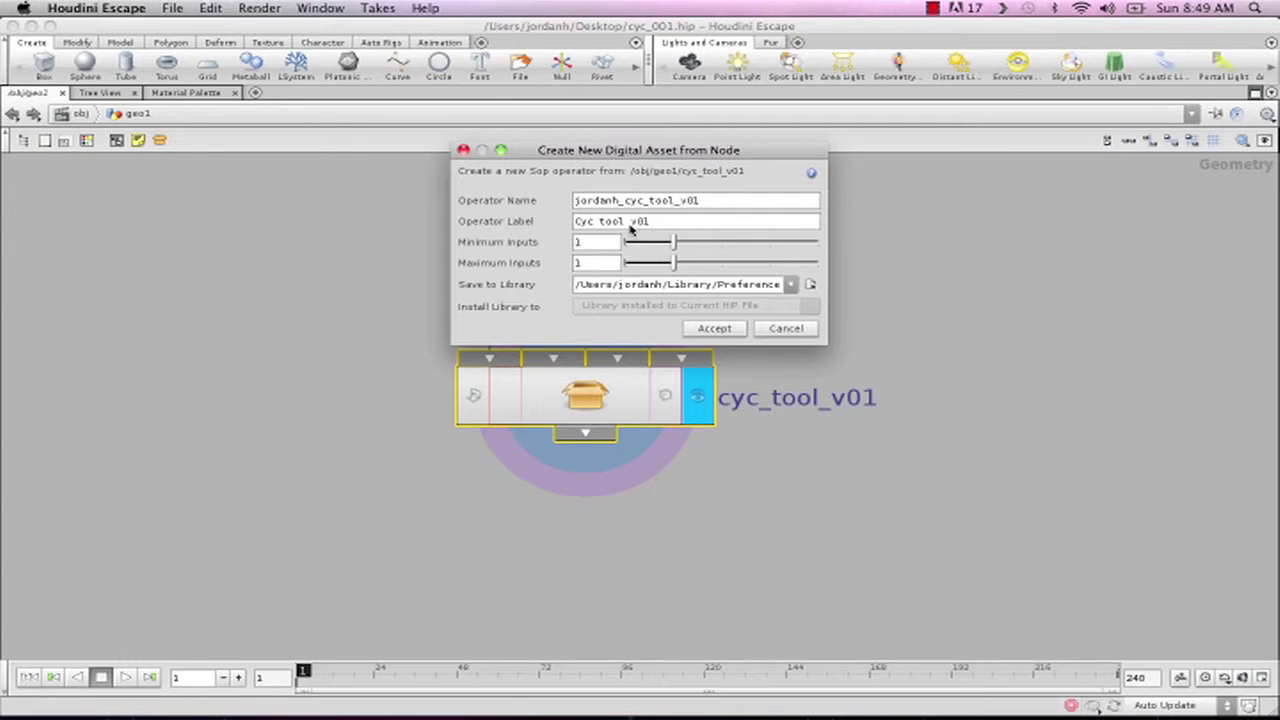
drag(637, 224, 605, 224)
click(714, 330)
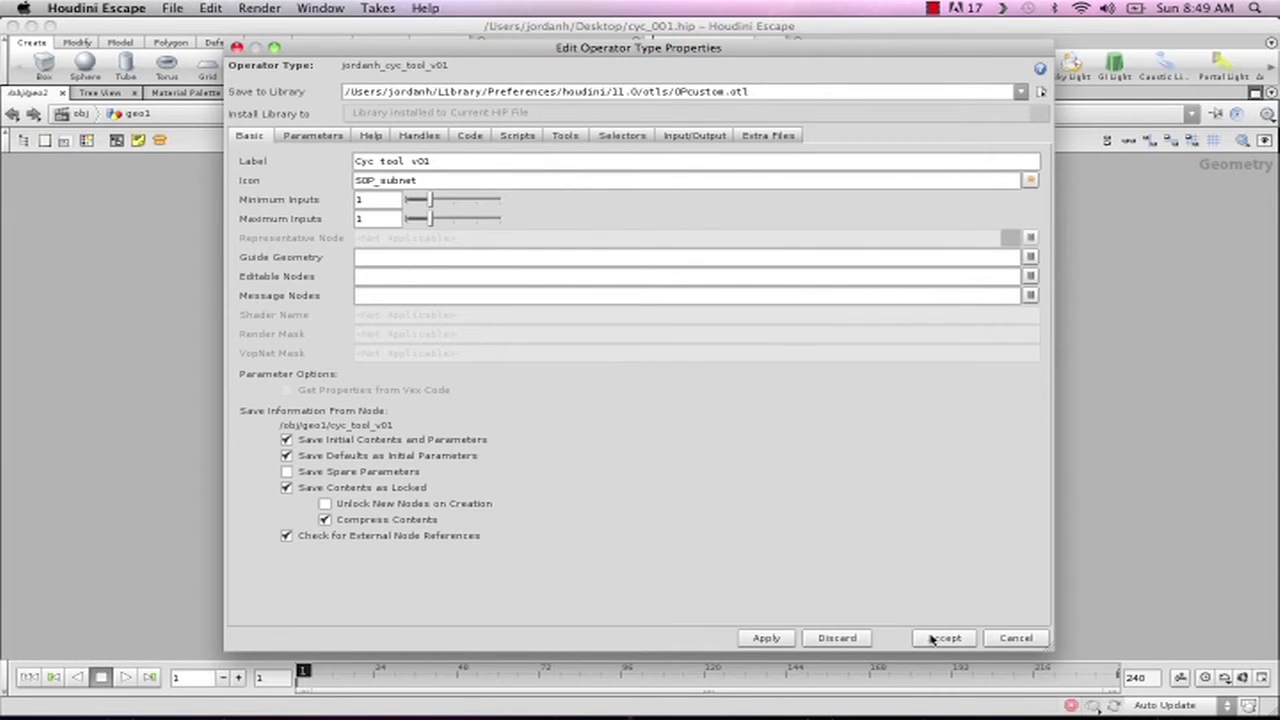
click(766, 638)
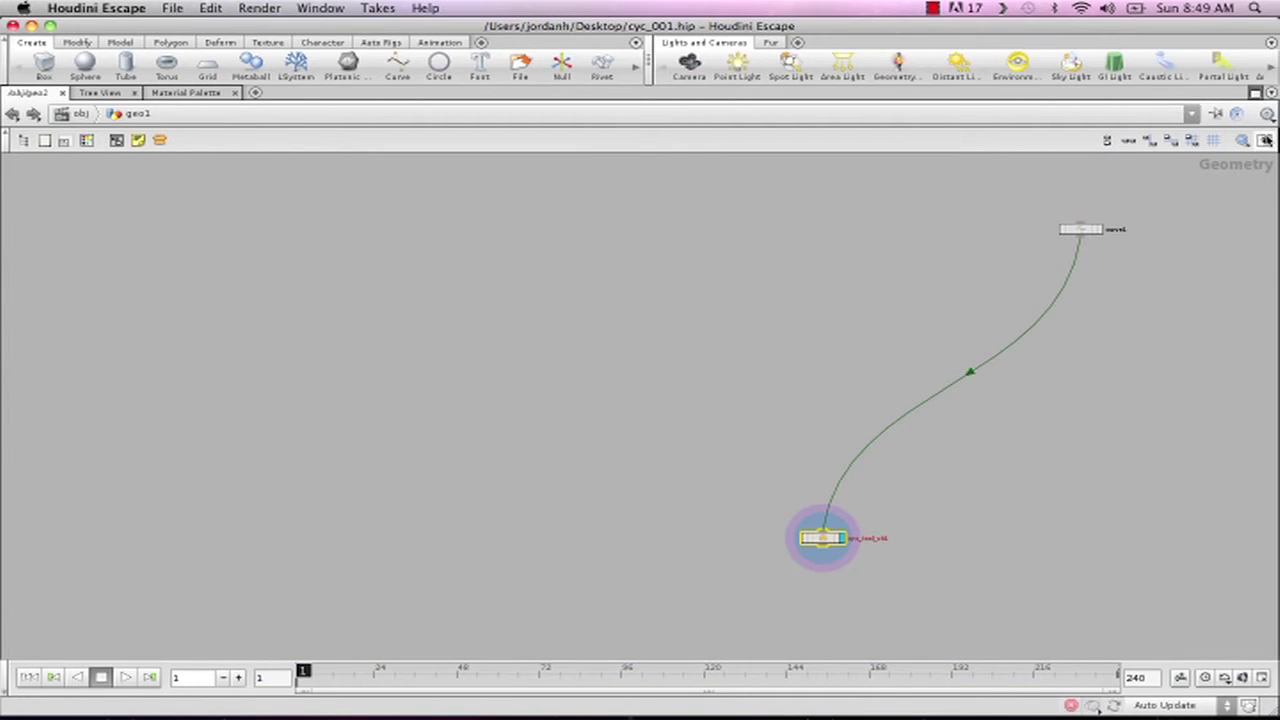
Step: Restore the pane layout and open the internal network of the cyc_tool_v01 asset
click(1256, 92)
middle_drag(988, 570, 858, 432)
middle_drag(964, 492, 878, 520)
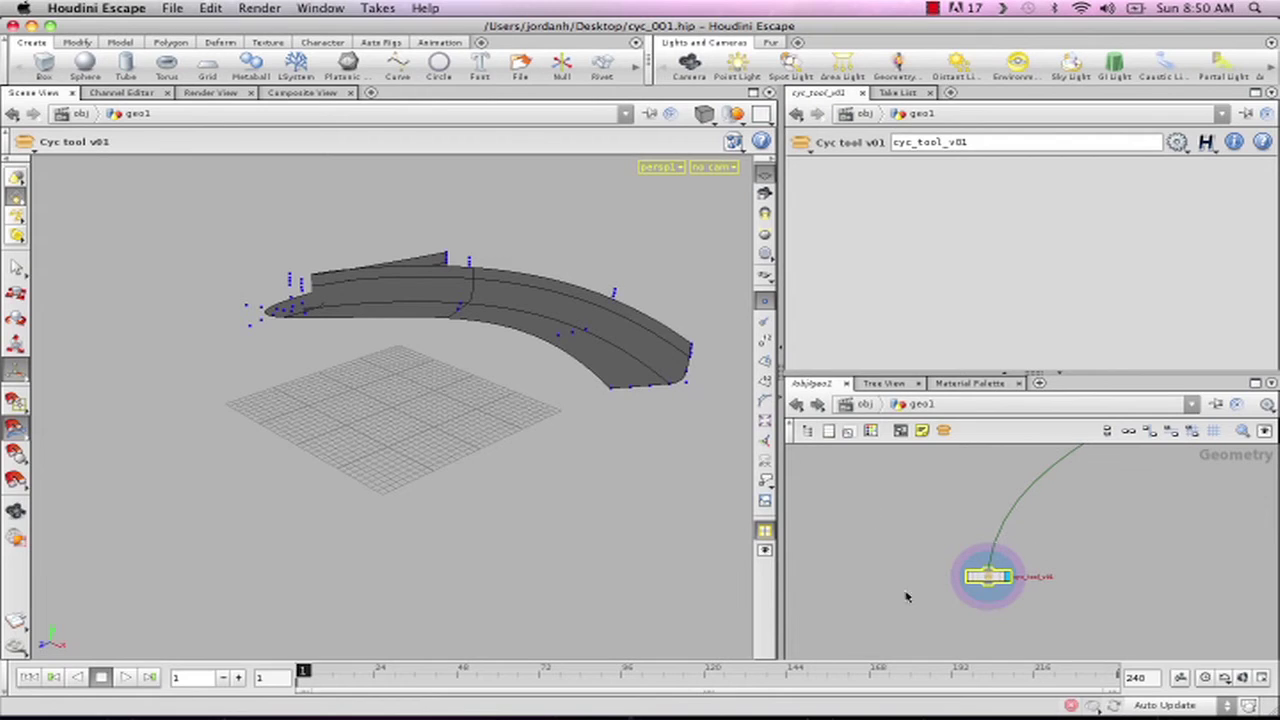
double_click(990, 580)
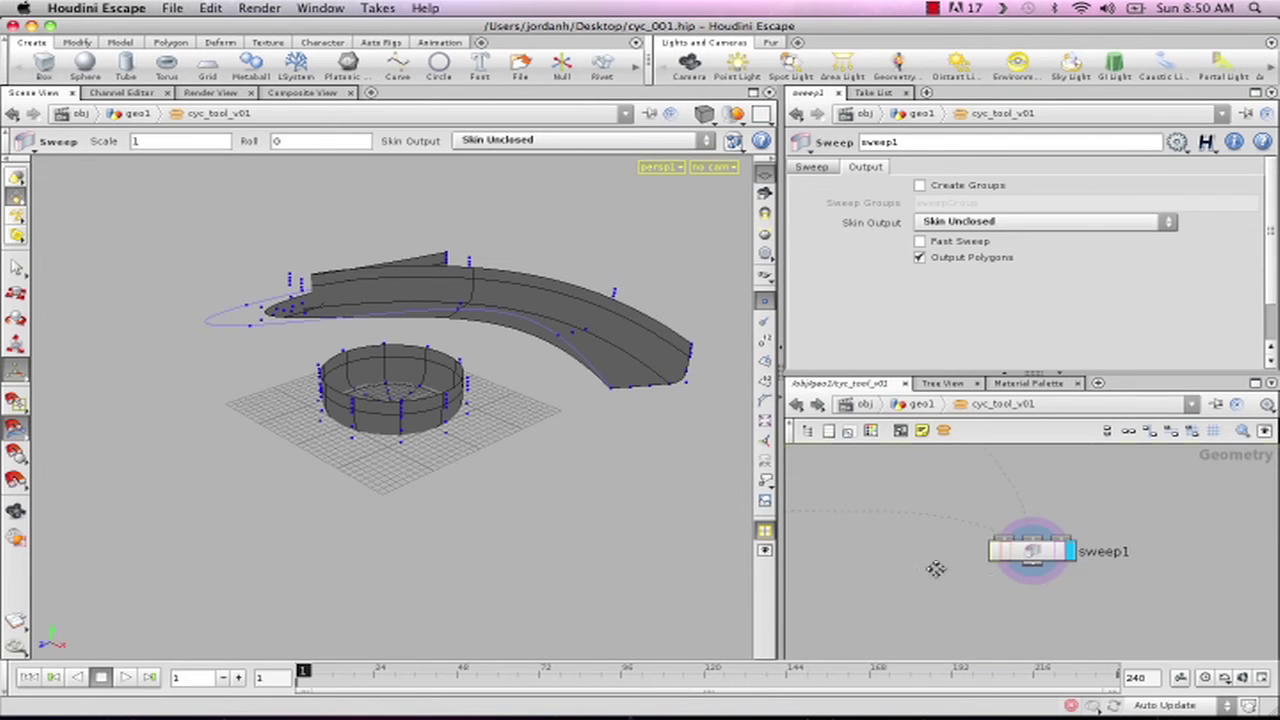
right_drag(1178, 525, 1118, 521)
middle_drag(1170, 510, 1123, 531)
right_drag(1172, 518, 1188, 512)
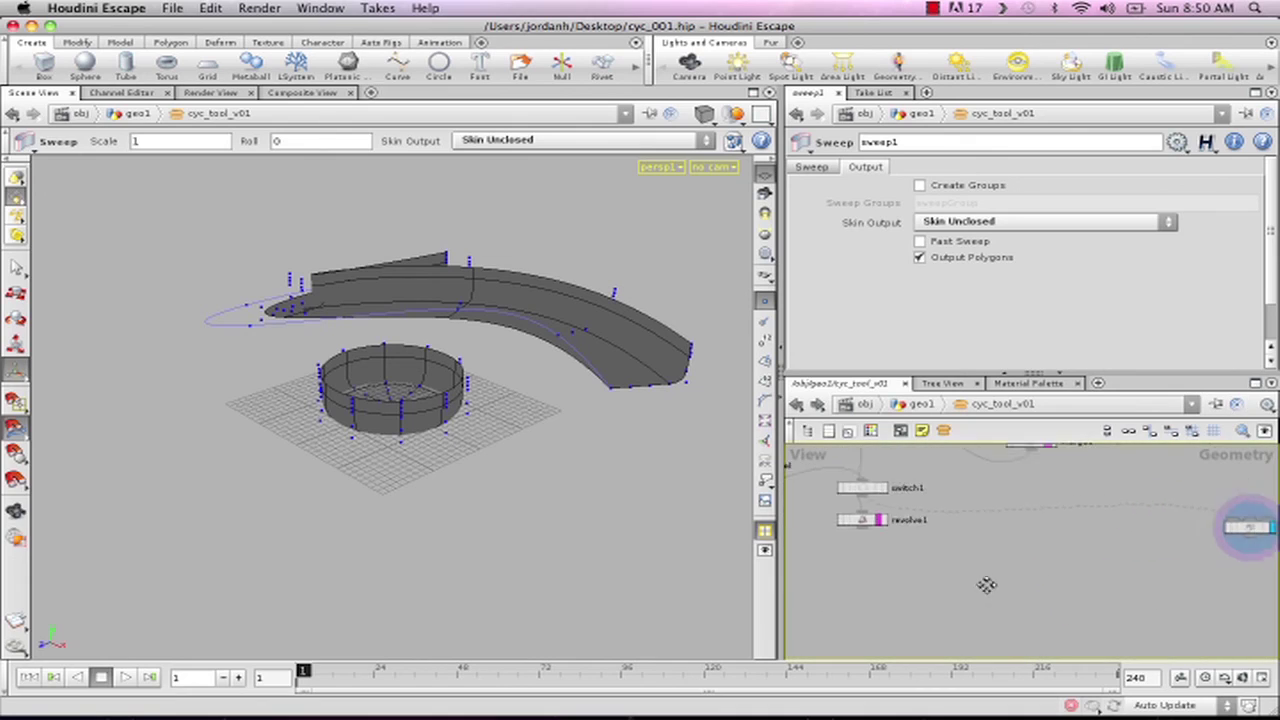